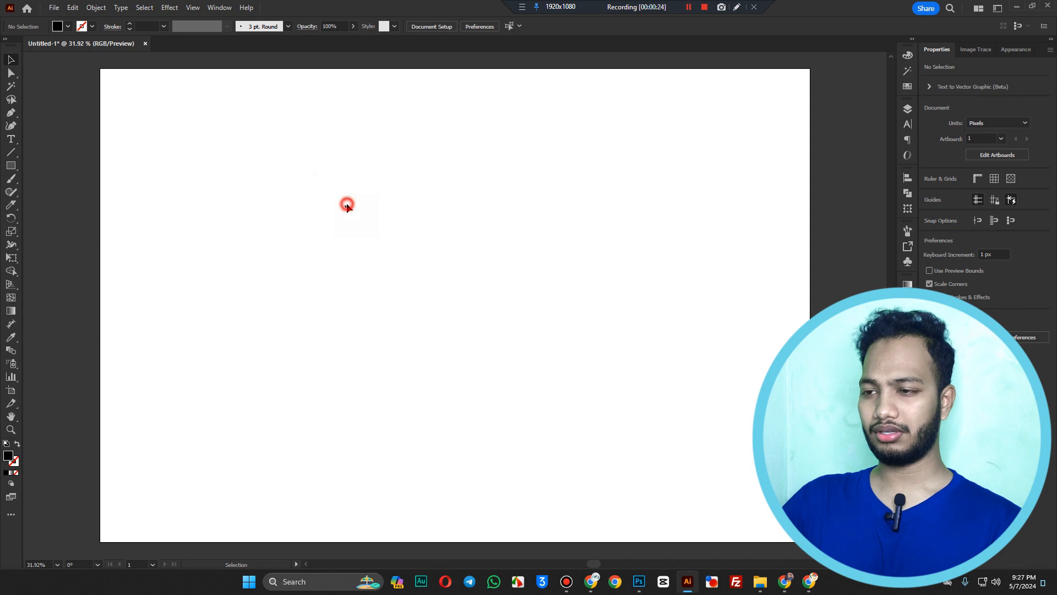
# Step: Add the text "TA" to the artboard and enlarge it to about 597 px wide
pyautogui.click(347, 208)
pyautogui.moveTo(383, 216); pyautogui.dragTo(461, 336)
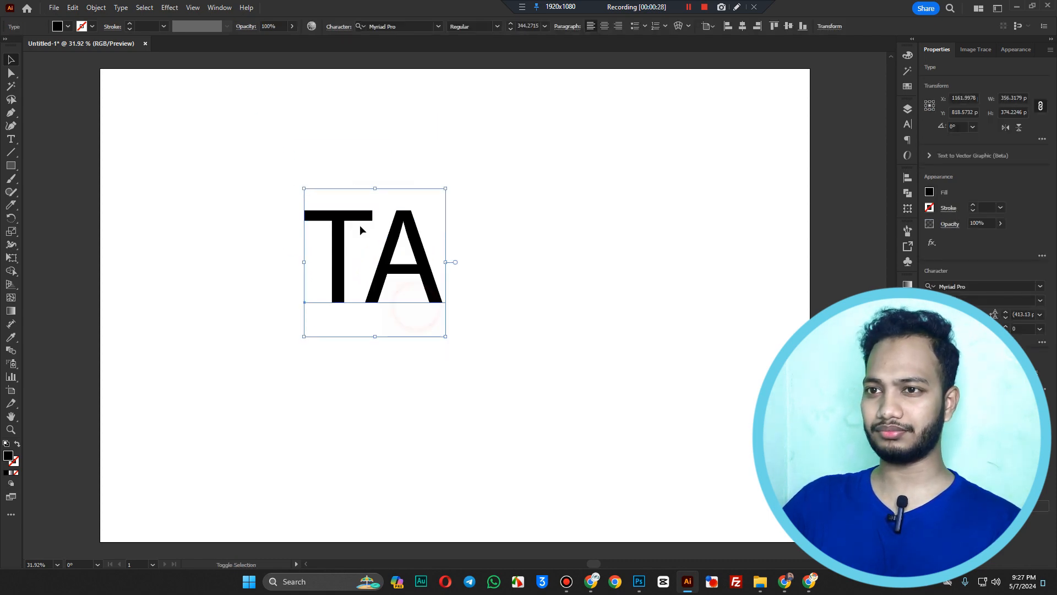
# Step: Try expanding the TA text with Object and Fill enabled, and undo the expansion
pyautogui.click(95, 7)
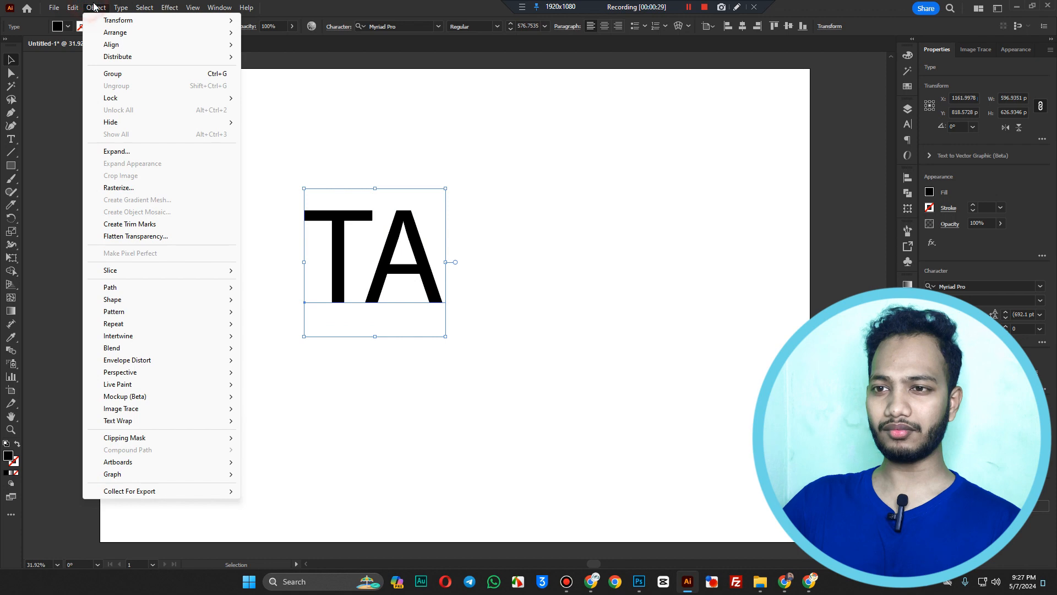
pyautogui.click(156, 151)
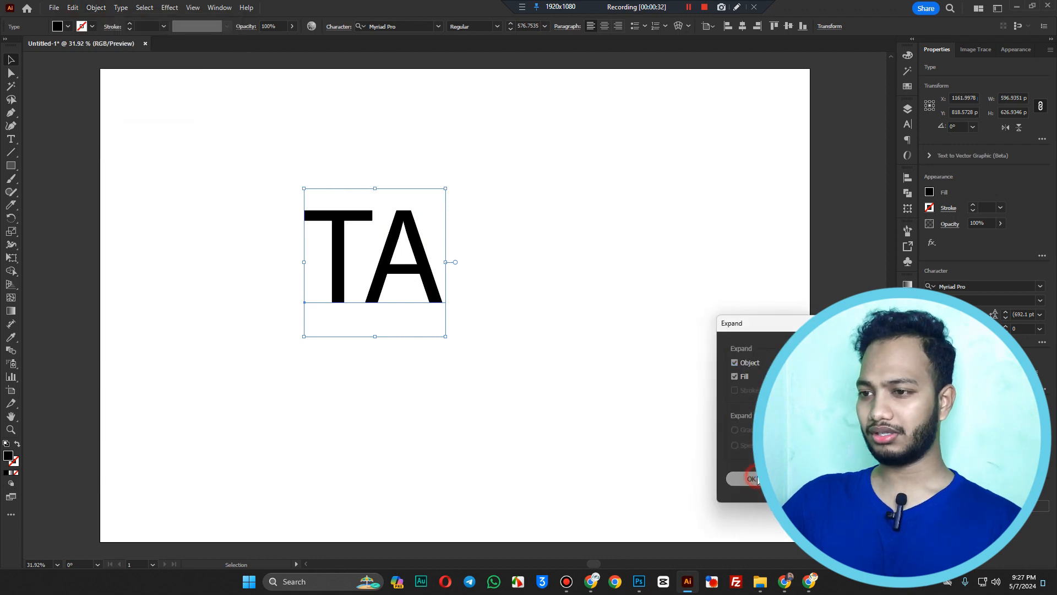
pyautogui.click(756, 479)
pyautogui.rightClick(389, 262)
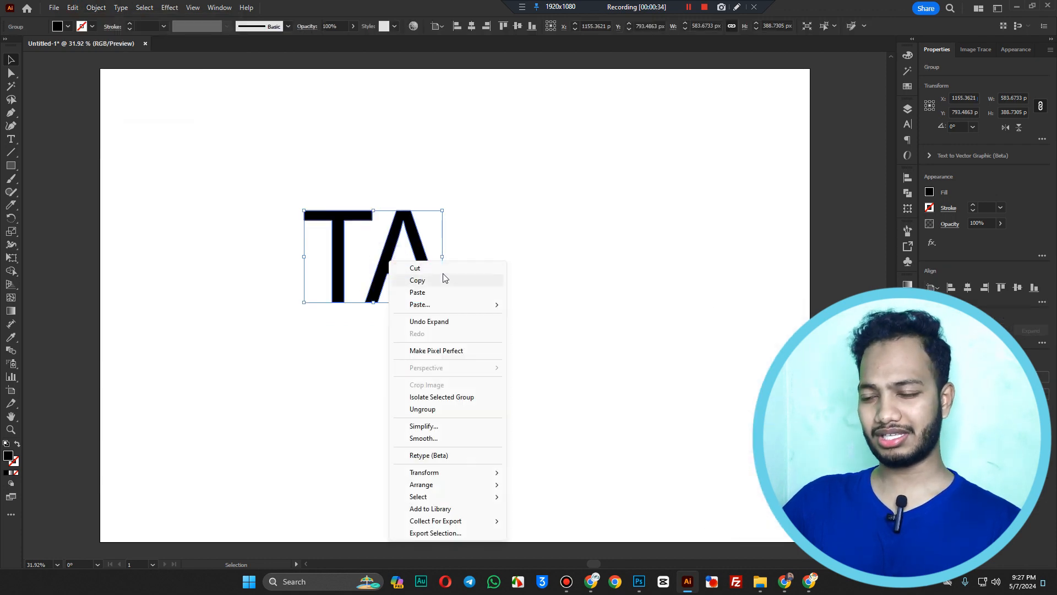
pyautogui.click(429, 321)
pyautogui.rightClick(381, 248)
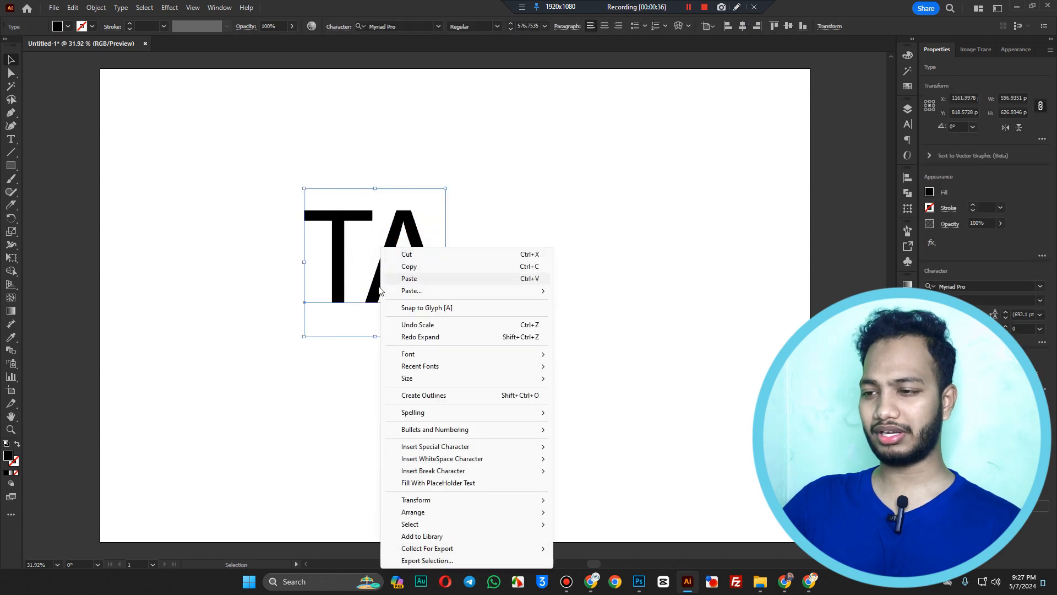
pyautogui.click(340, 286)
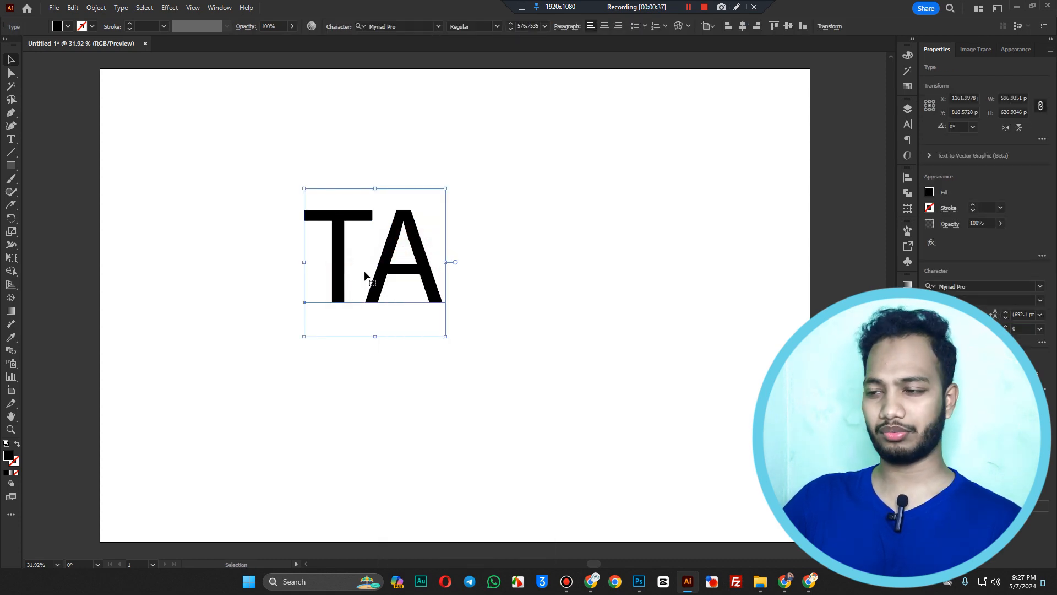
# Step: Convert the TA text to outlines with Create Outlines
pyautogui.rightClick(379, 256)
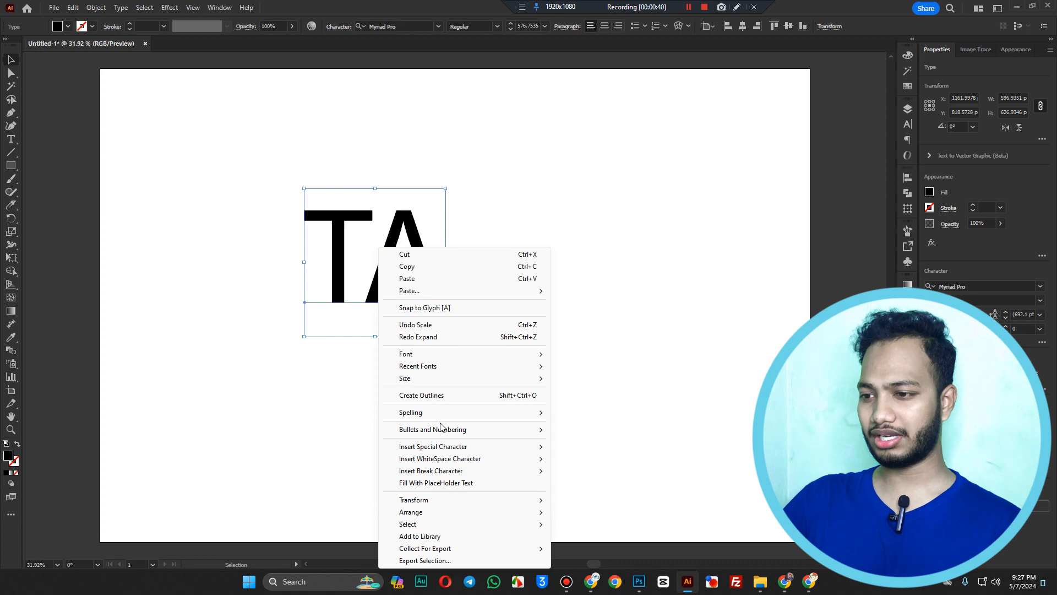
pyautogui.click(455, 397)
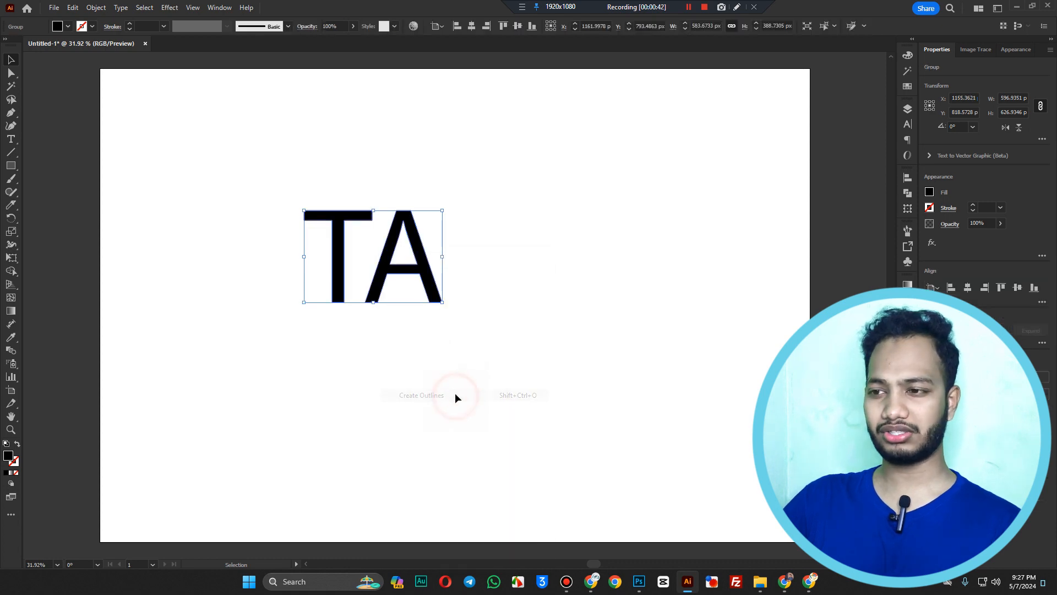
# Step: Open the Offset Path settings for the outlined TA letters and place the dialog clear of the artwork
pyautogui.moveTo(356, 256); pyautogui.dragTo(446, 267)
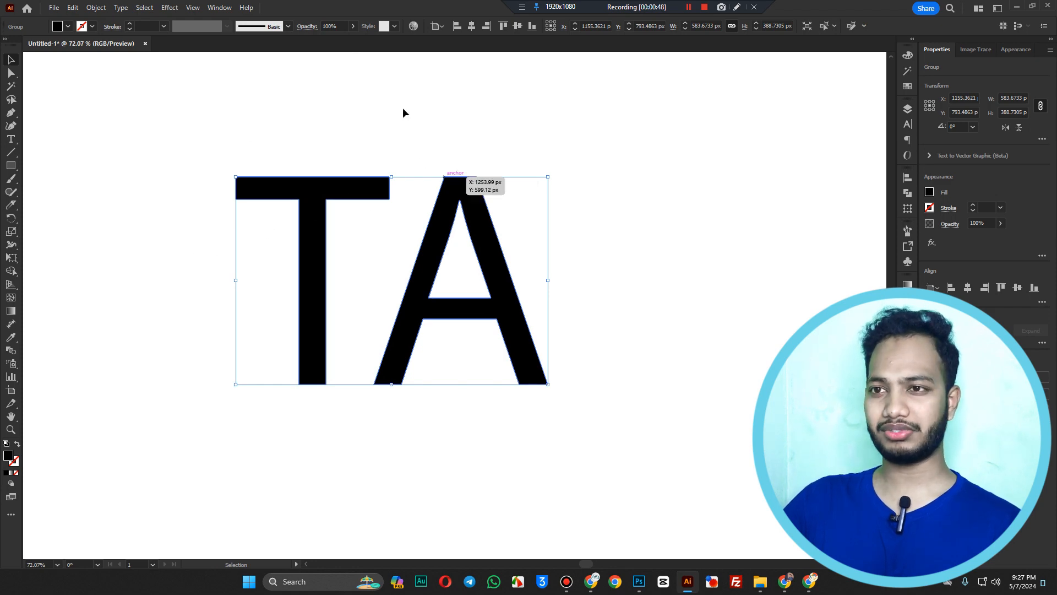
pyautogui.click(102, 6)
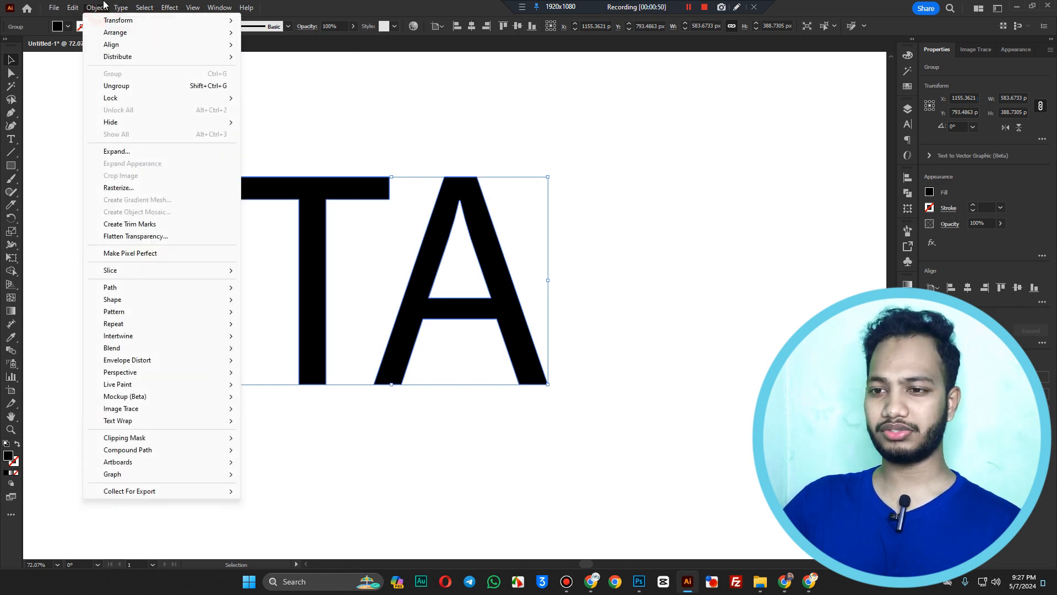
pyautogui.click(149, 287)
pyautogui.click(283, 329)
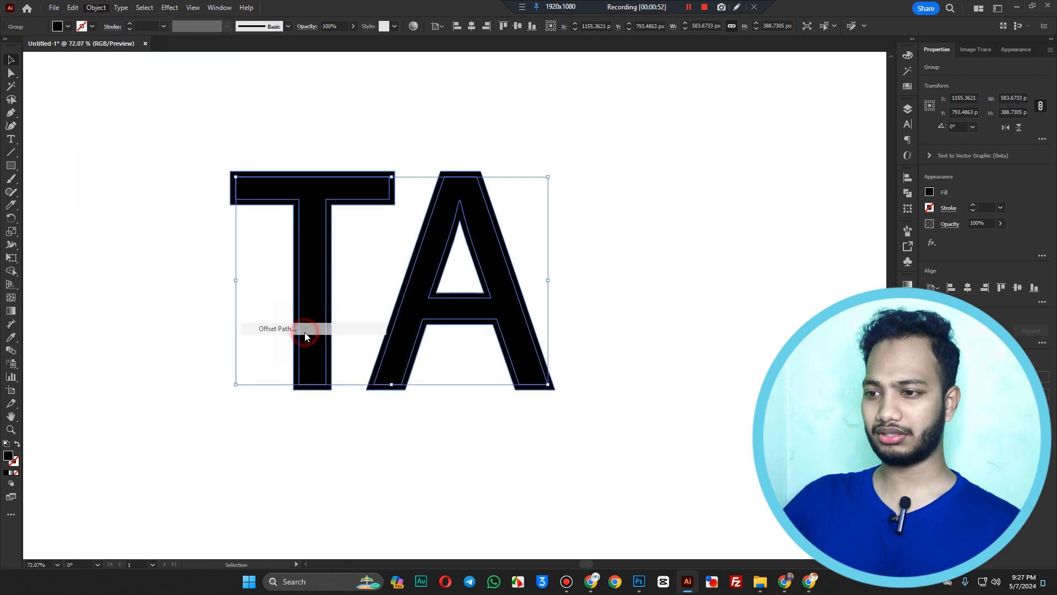
pyautogui.moveTo(861, 236); pyautogui.dragTo(745, 181)
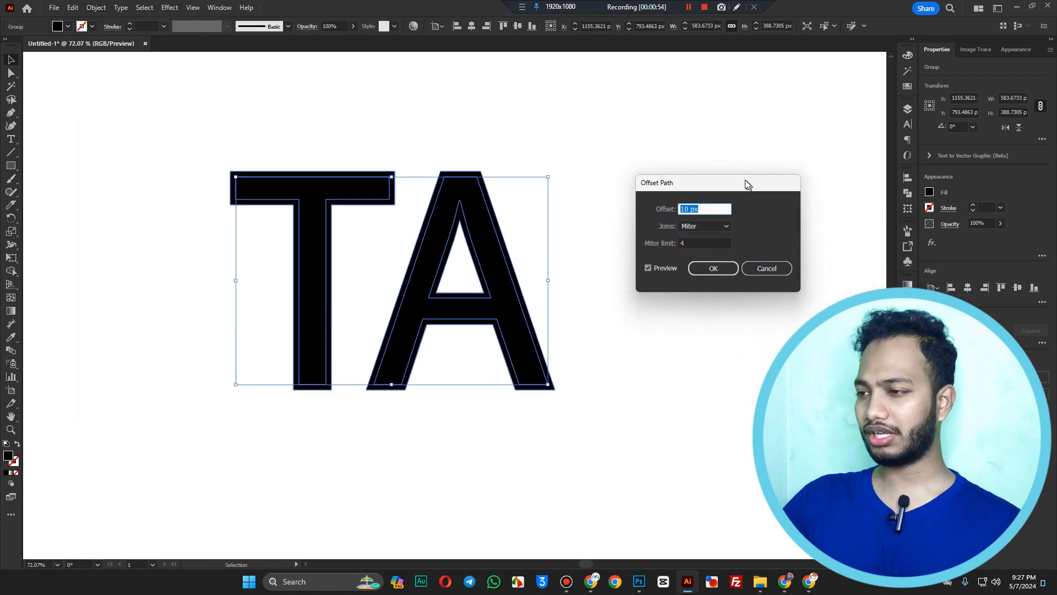
# Step: Try an offset of 26 px and compare the letters with the preview on and off
pyautogui.write('26')
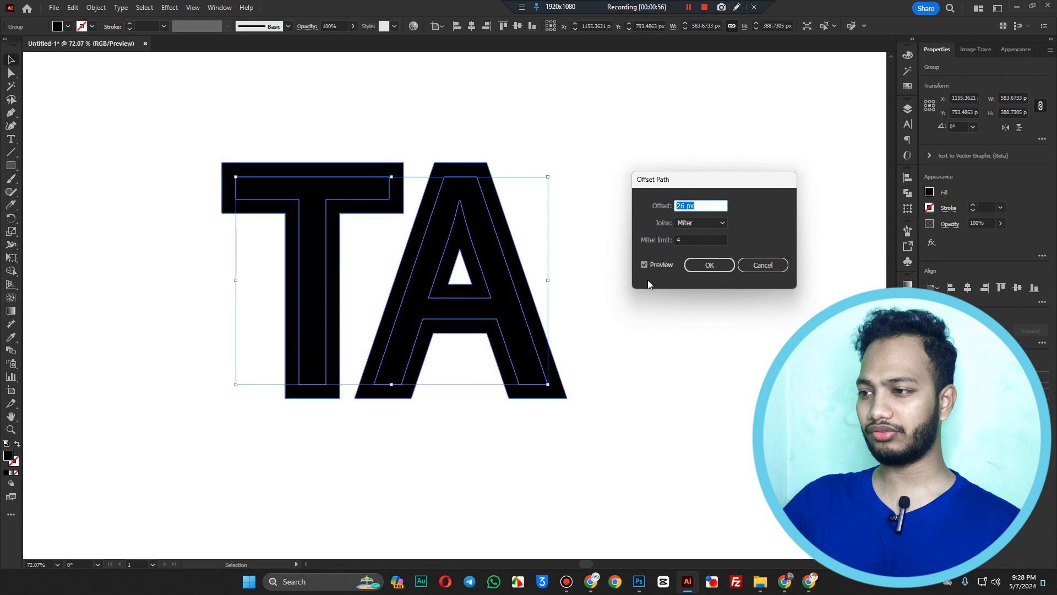
pyautogui.click(652, 267)
pyautogui.click(653, 267)
pyautogui.click(653, 266)
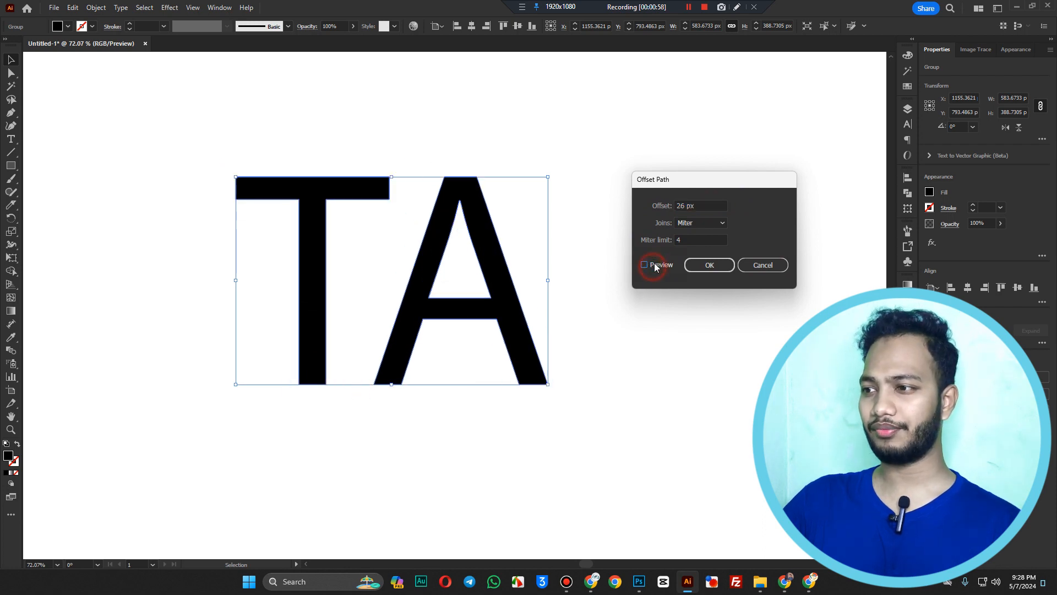
# Step: Try an offset of 40 px, turn the preview on, and reduce the offset to 19 px
pyautogui.click(714, 204)
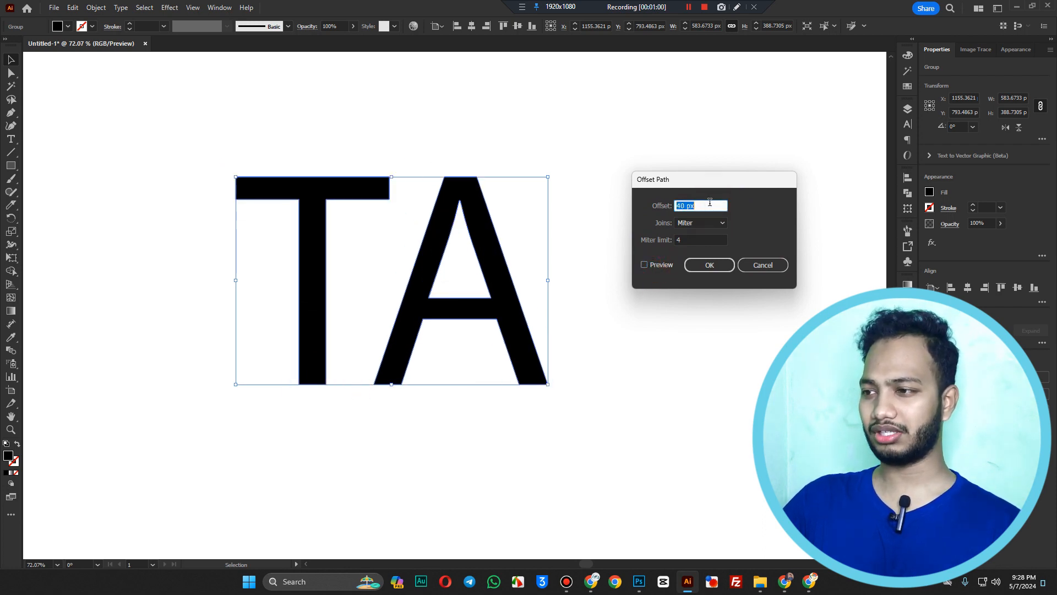
pyautogui.click(645, 264)
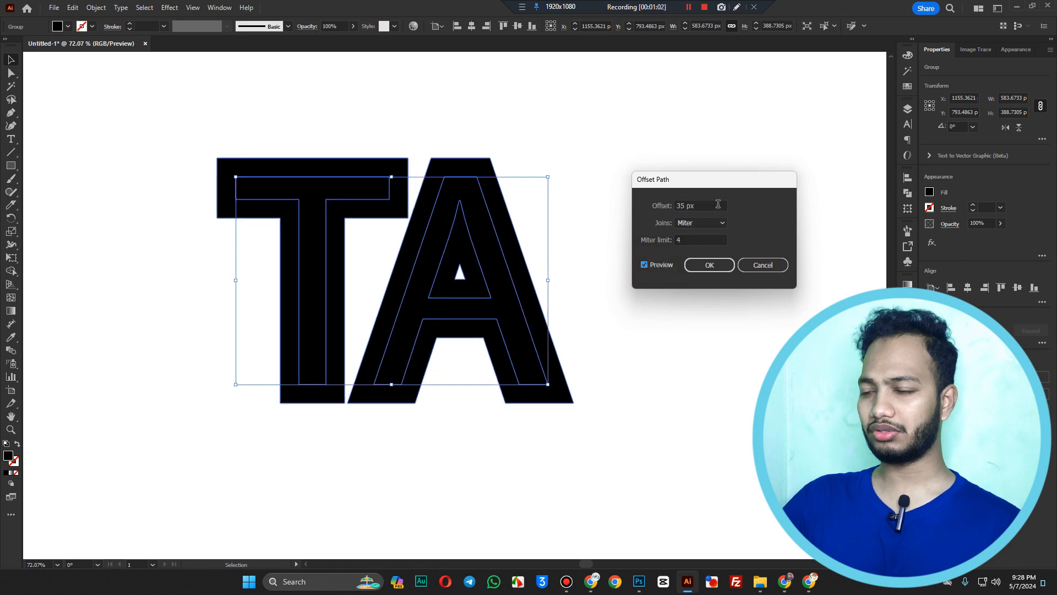
pyautogui.scroll(-18, 716, 205)
pyautogui.scroll(-3, 715, 205)
# Step: Try Round joins on the offset and return the joins to Miter
pyautogui.click(700, 222)
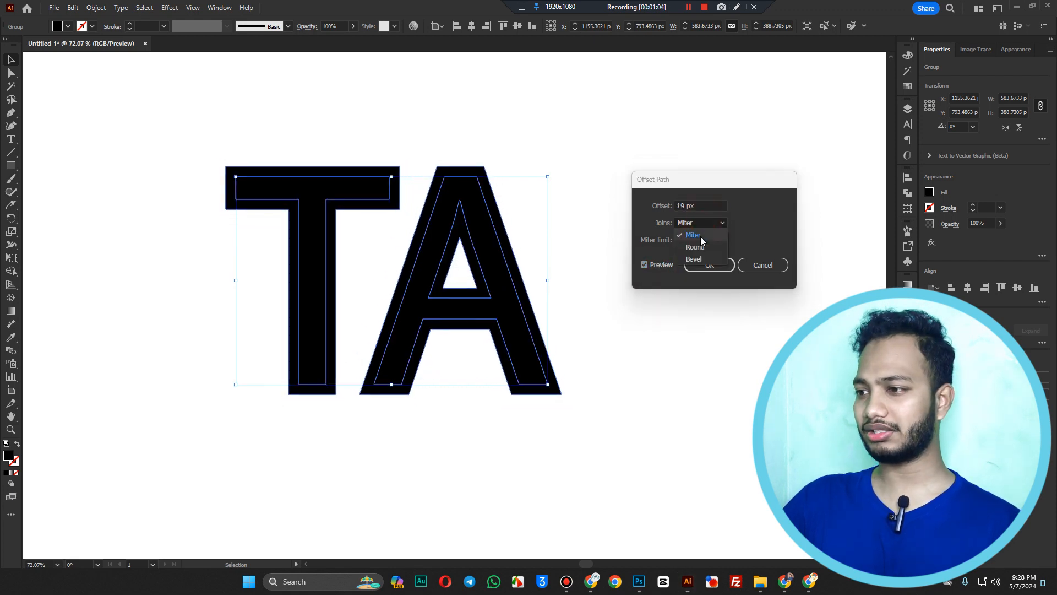
pyautogui.click(698, 241)
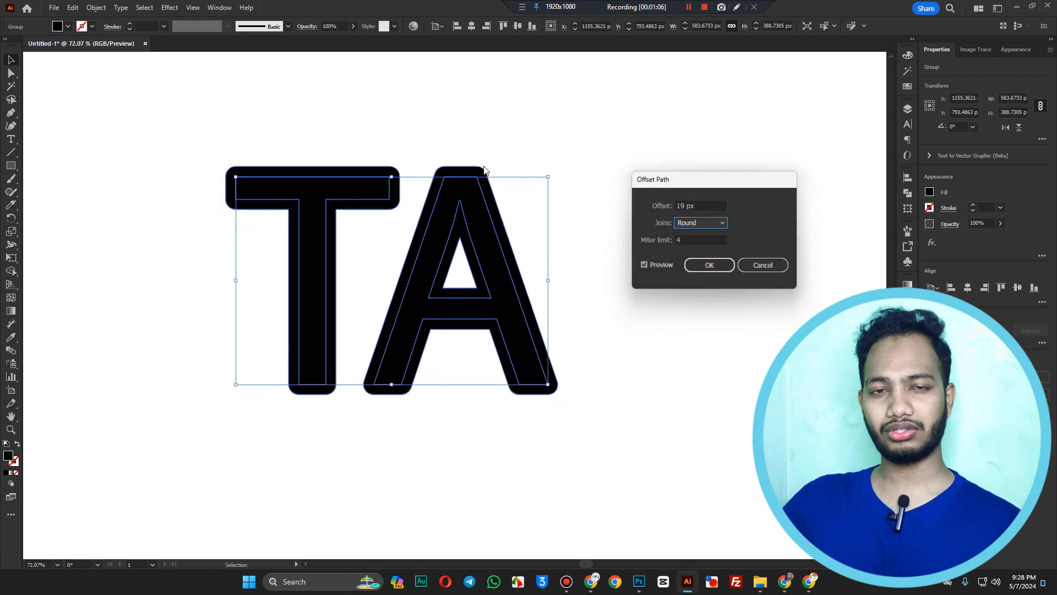
pyautogui.click(714, 220)
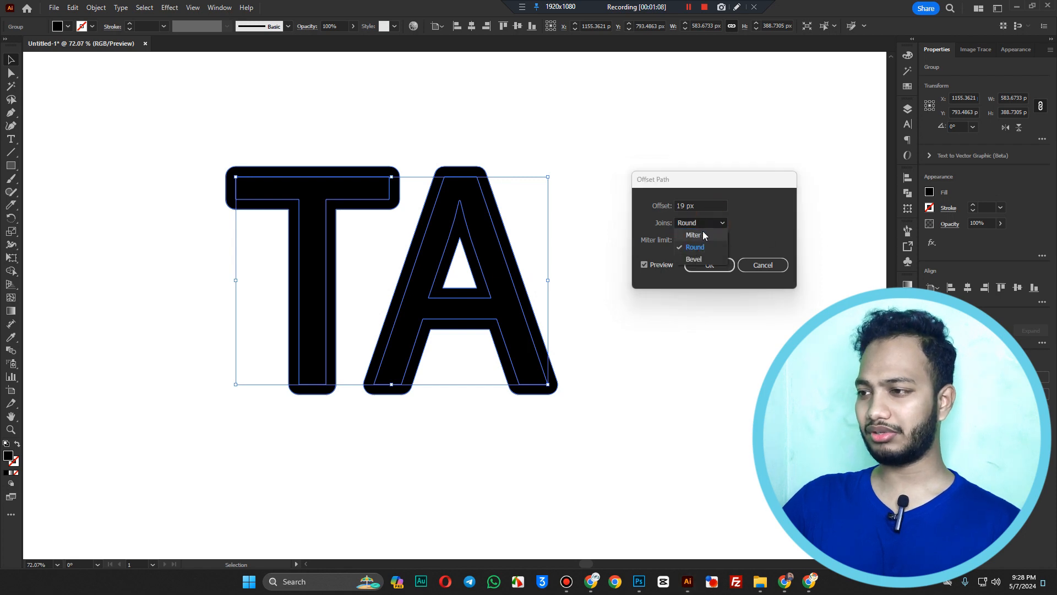
pyautogui.click(704, 236)
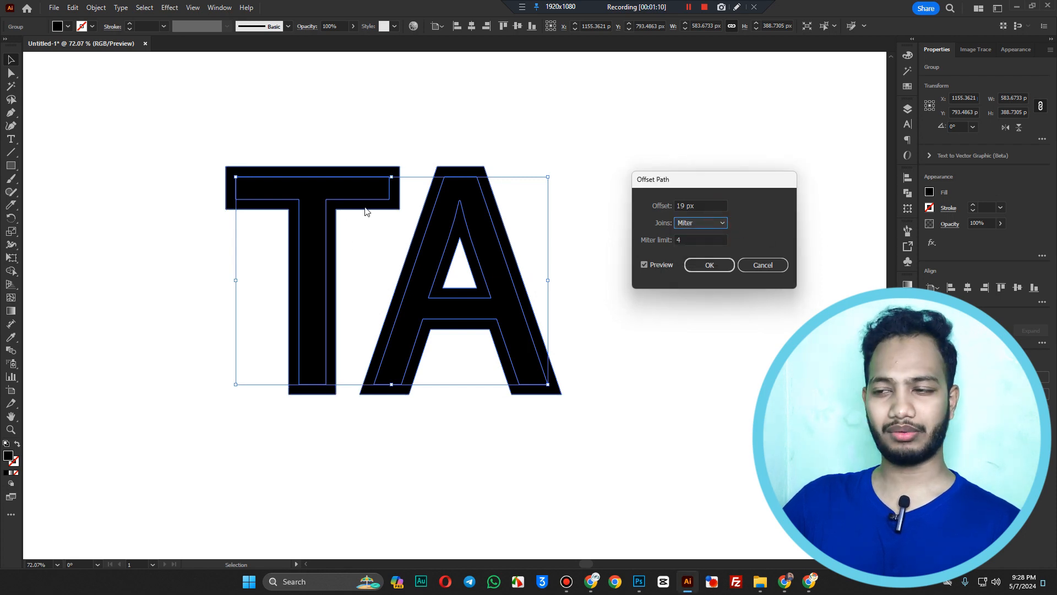
# Step: Reduce the path offset to 8 px
pyautogui.click(697, 206)
pyautogui.press('Down')
pyautogui.press('Down')
pyautogui.press('Down')
pyautogui.press('Down')
pyautogui.press('Down')
pyautogui.press('Down')
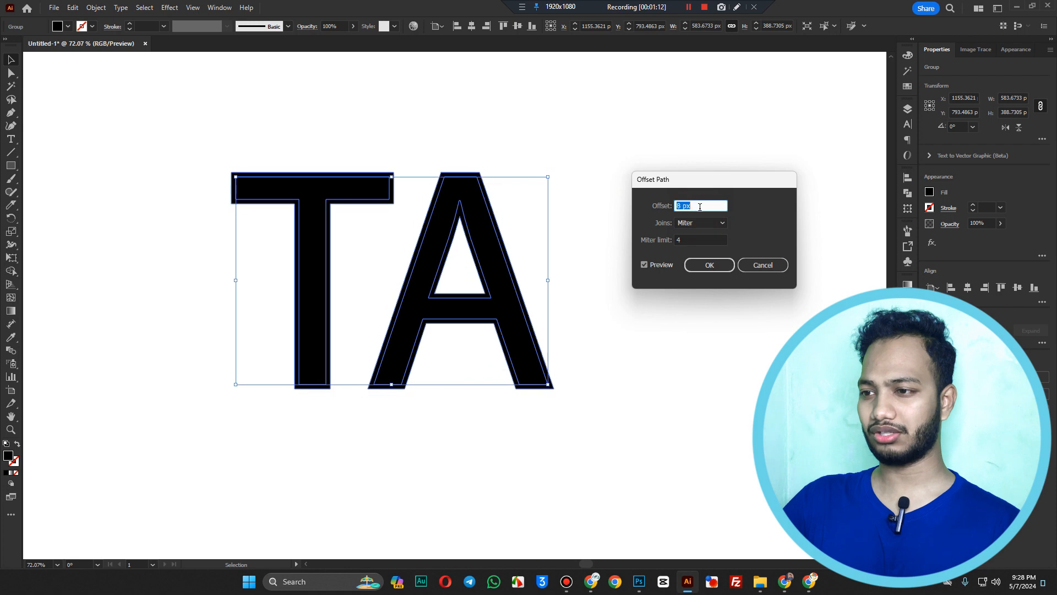
# Step: Set the path offset to 18 px
pyautogui.press('Up')
pyautogui.press('Up')
pyautogui.press('Up')
pyautogui.press('Up')
pyautogui.press('Up')
pyautogui.press('Up')
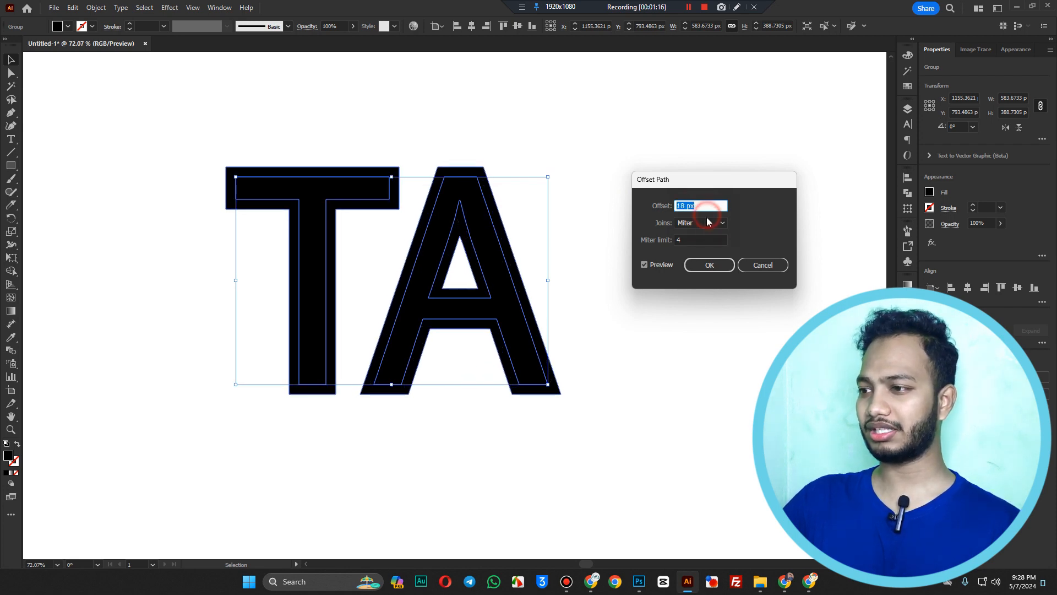
# Step: Set the offset joins to Round with a miter limit of 50, and apply the offset path
pyautogui.click(707, 222)
pyautogui.click(698, 253)
pyautogui.doubleClick(691, 239)
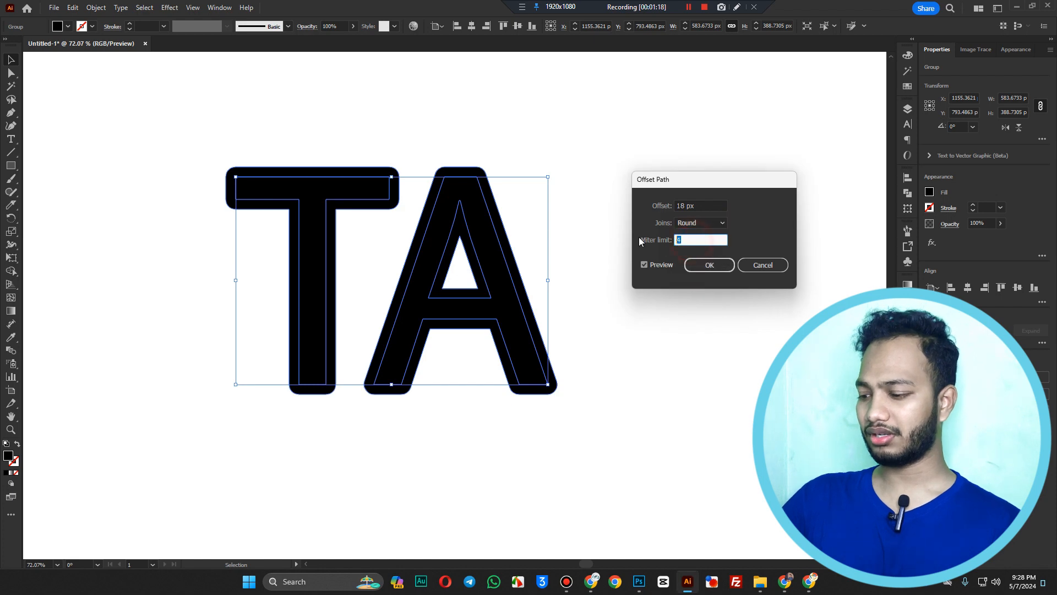
pyautogui.write('50')
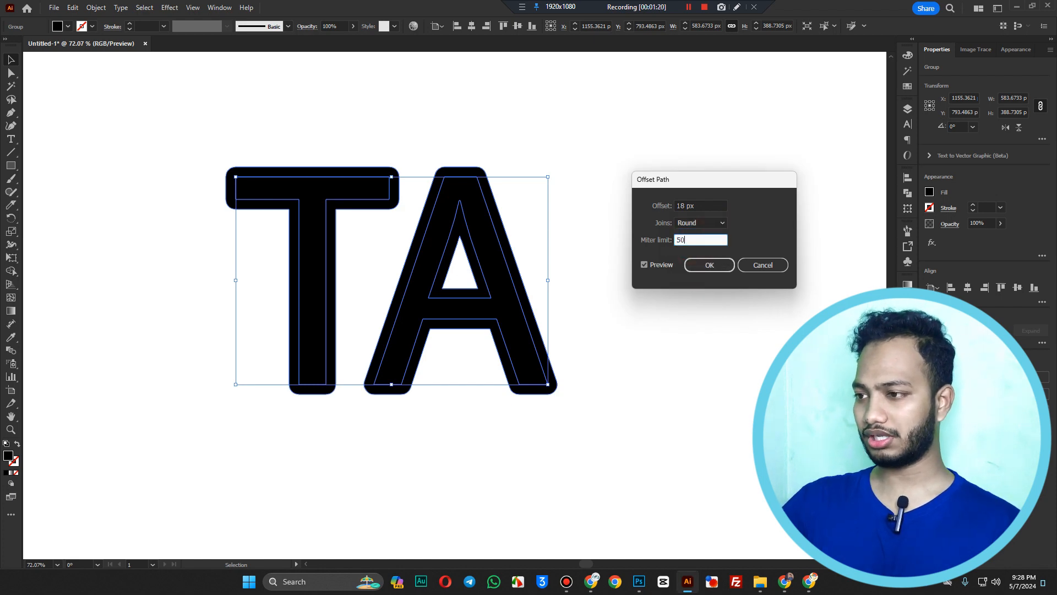
pyautogui.click(658, 268)
pyautogui.click(657, 268)
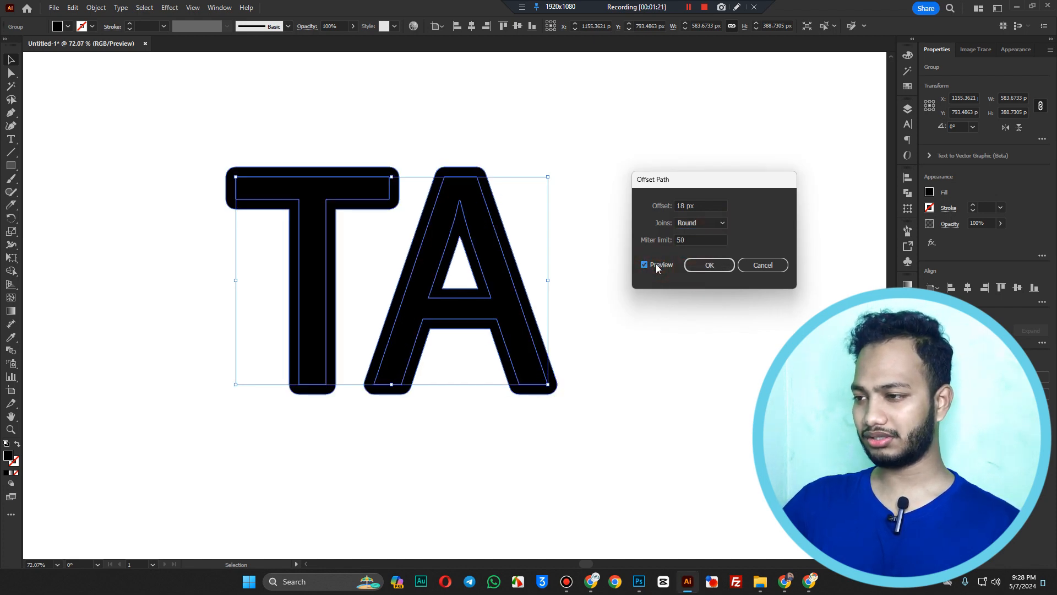
pyautogui.click(709, 266)
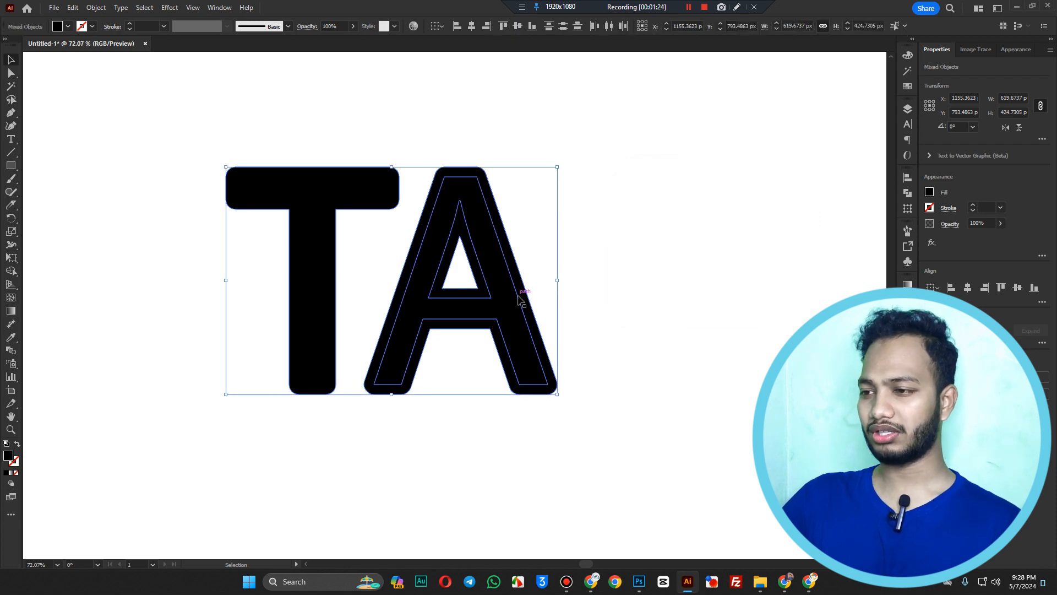
# Step: Move the offset shapes beside the original TA letters, and undo the move
pyautogui.moveTo(524, 292); pyautogui.dragTo(731, 275)
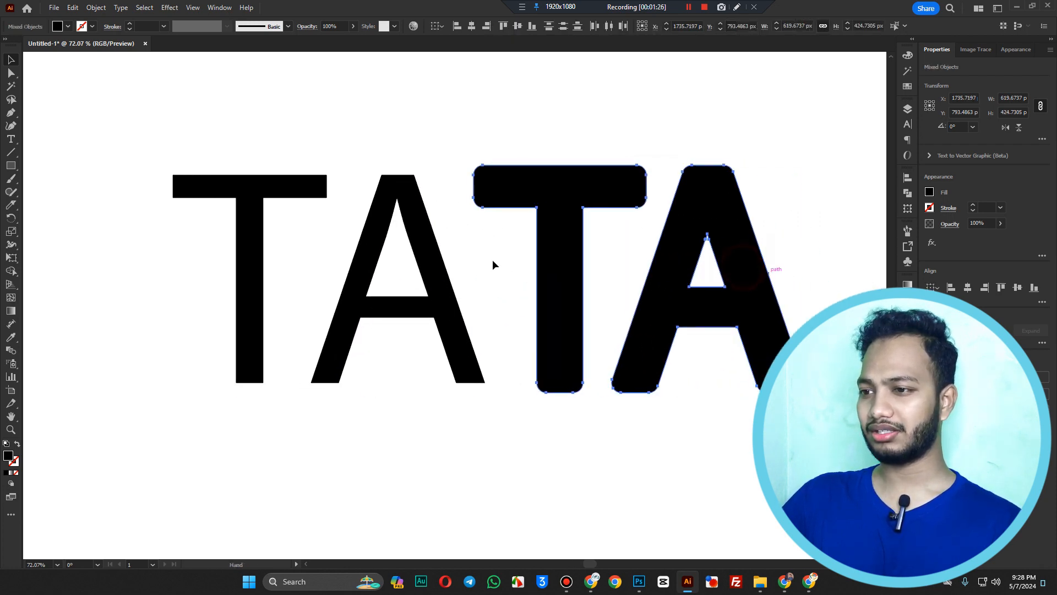
pyautogui.moveTo(442, 257); pyautogui.dragTo(394, 257)
pyautogui.hotkey('ctrl', 'z')
pyautogui.hotkey('ctrl', 'z')
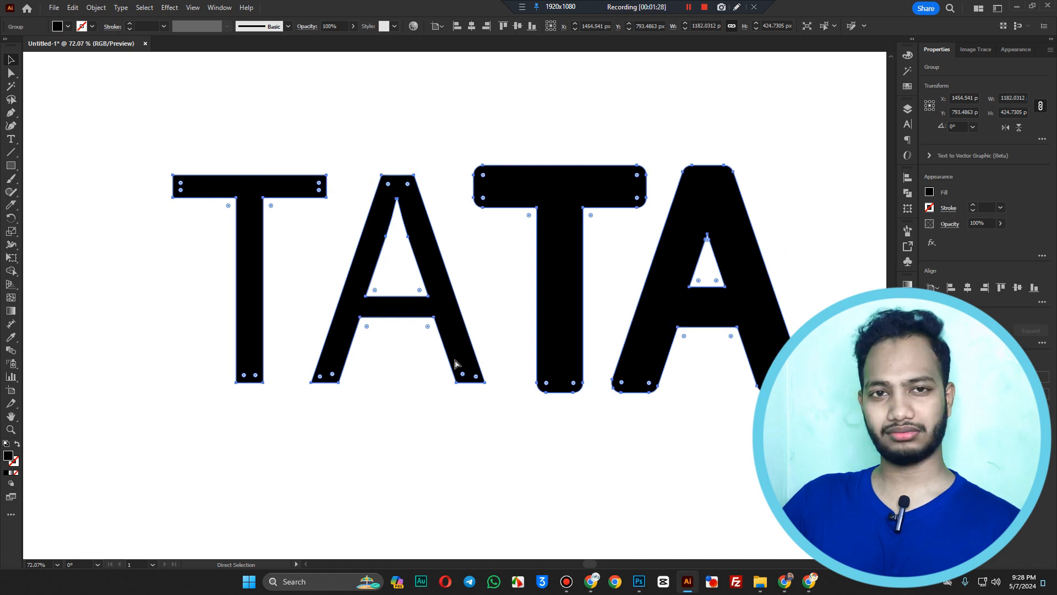
# Step: Fill the offset shapes behind the TA letters with red
pyautogui.rightClick(445, 240)
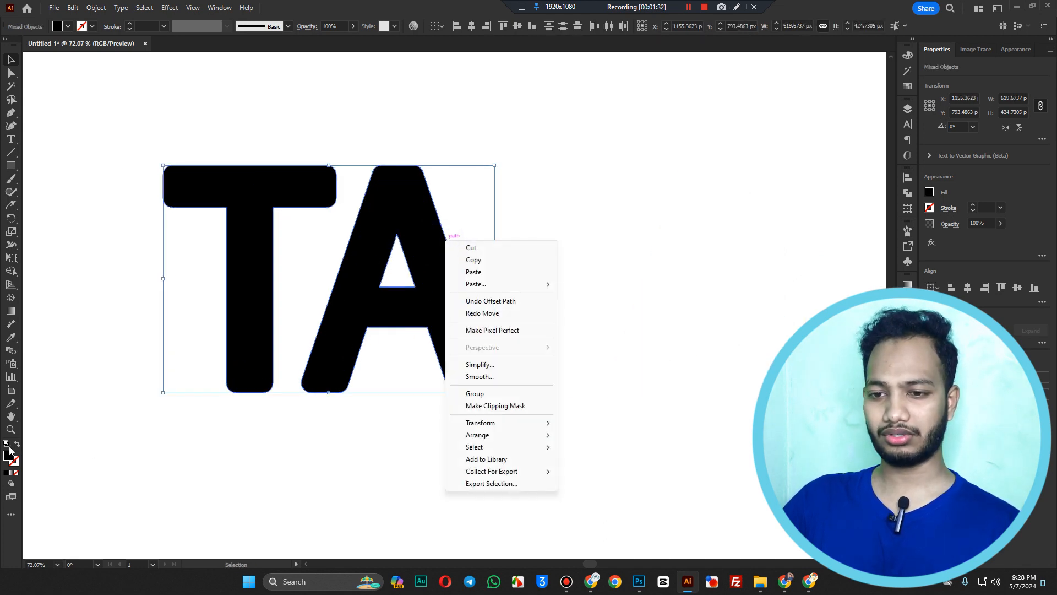
pyautogui.doubleClick(8, 456)
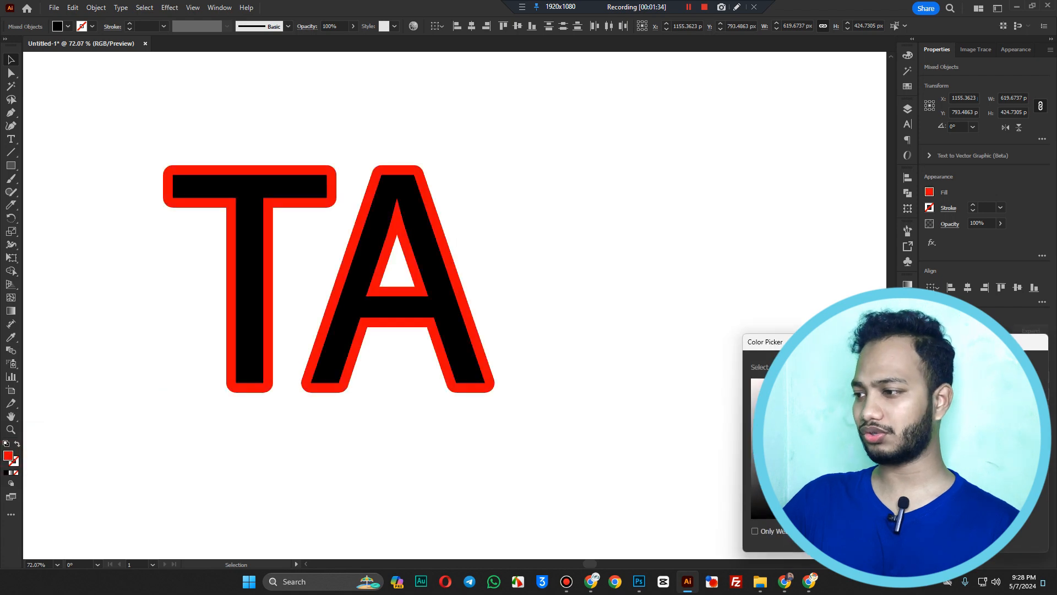
pyautogui.click(630, 310)
pyautogui.click(432, 284)
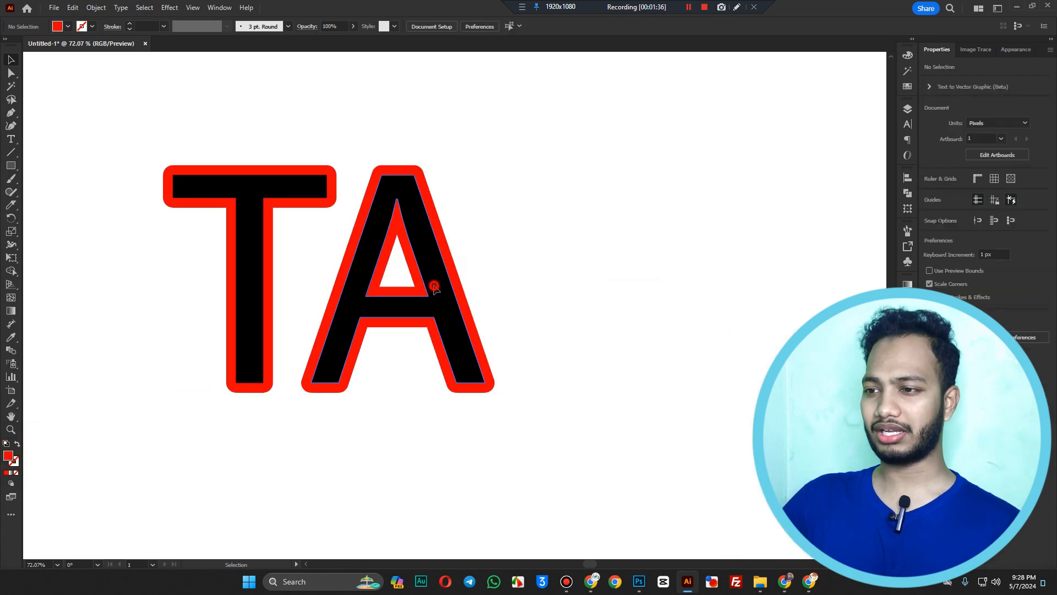
# Step: Select the whole TA lettering with its red outline and move it slightly to the left
pyautogui.hotkey('ctrl', 'space')
pyautogui.moveTo(528, 289); pyautogui.dragTo(448, 292)
pyautogui.moveTo(323, 217); pyautogui.dragTo(370, 217)
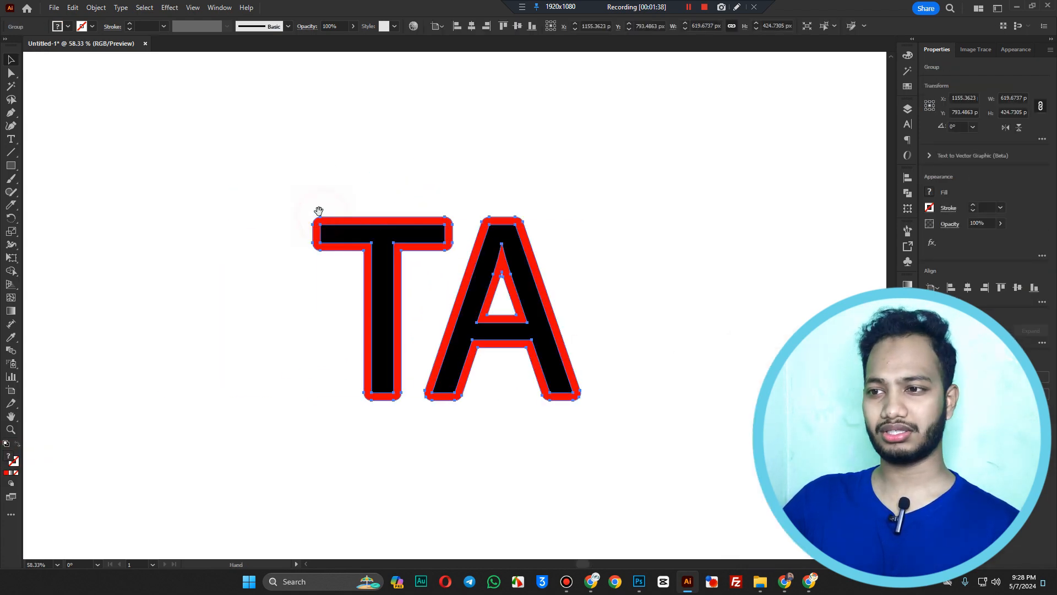
pyautogui.moveTo(270, 182); pyautogui.dragTo(644, 447)
pyautogui.moveTo(550, 342); pyautogui.dragTo(524, 339)
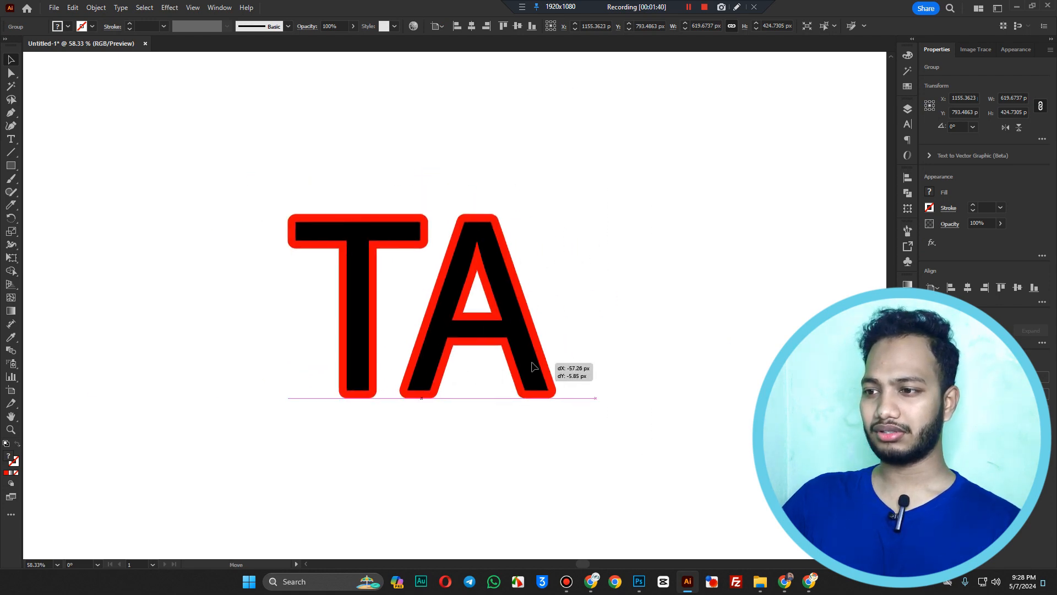
# Step: Delete the TA lettering and undo the deletion
pyautogui.press('Delete')
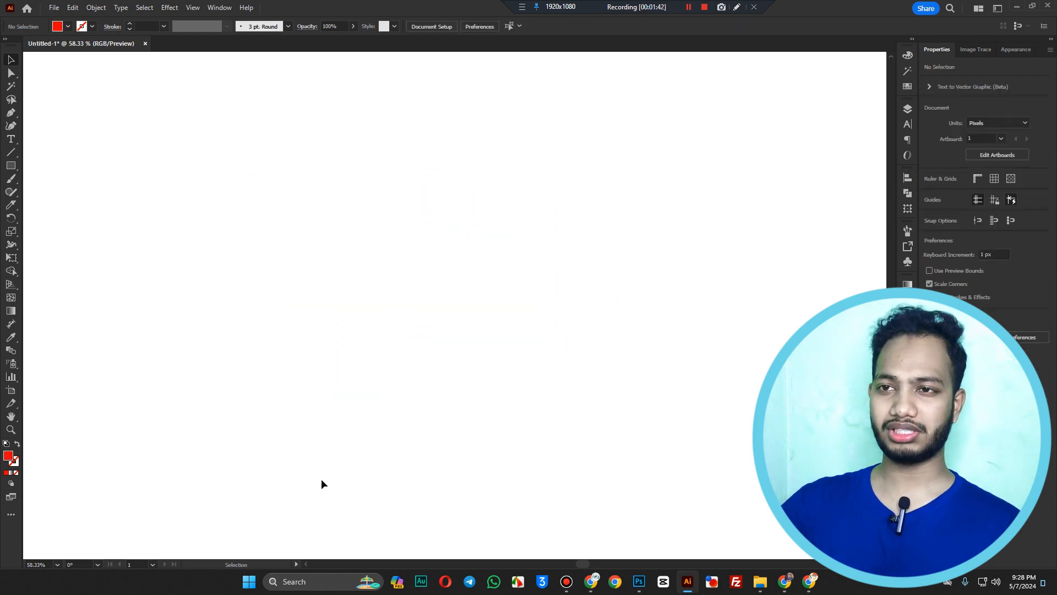
pyautogui.hotkey('ctrl', 'z')
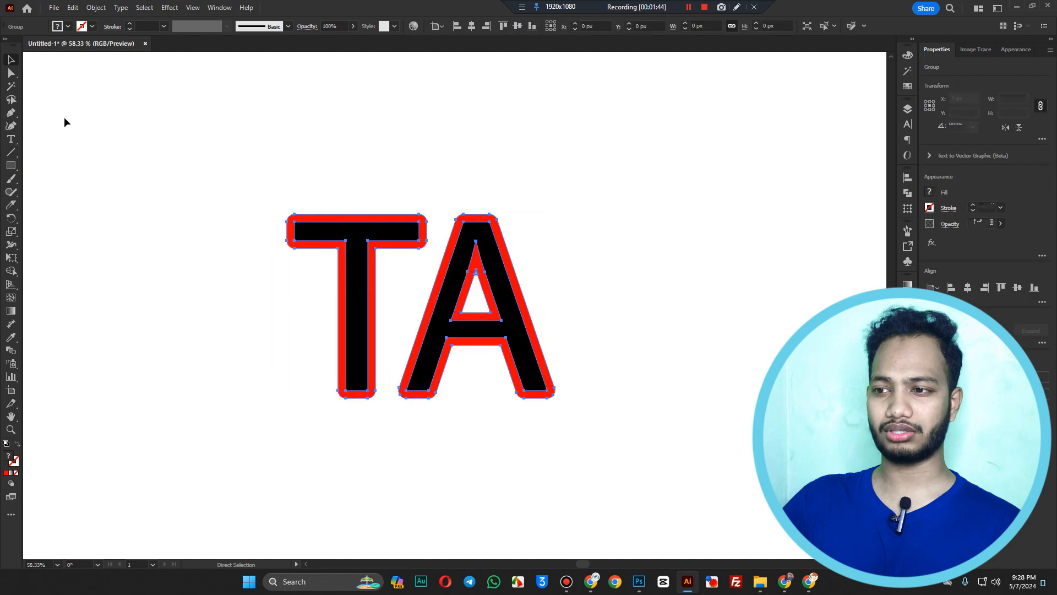
# Step: Try ungrouping the TA lettering with its red outline, and undo the ungrouping
pyautogui.click(187, 118)
pyautogui.click(376, 249)
pyautogui.rightClick(376, 245)
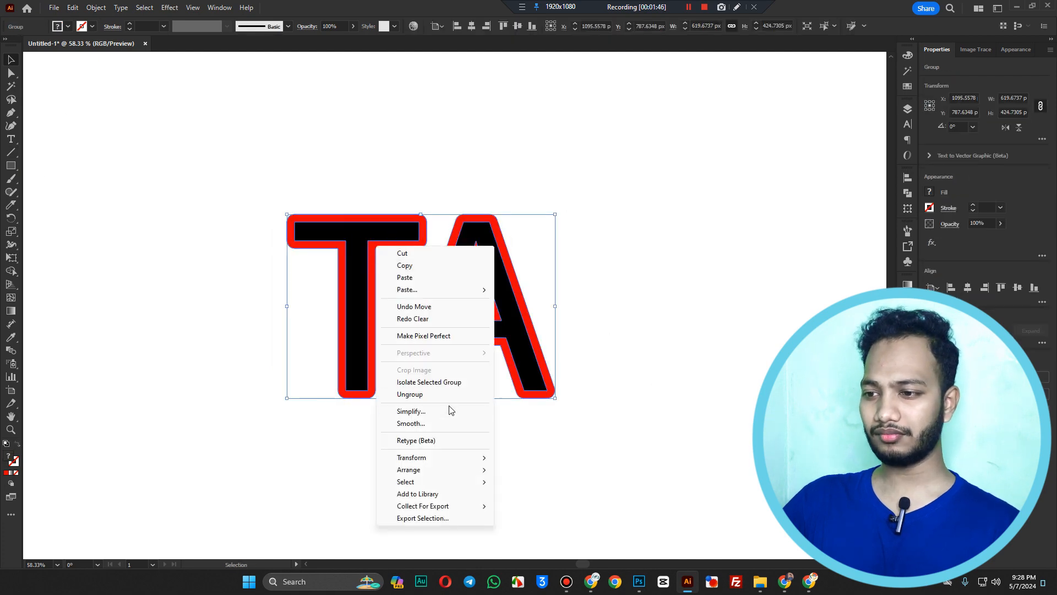
pyautogui.click(440, 395)
pyautogui.click(480, 425)
pyautogui.click(237, 173)
pyautogui.hotkey('ctrl', 'z')
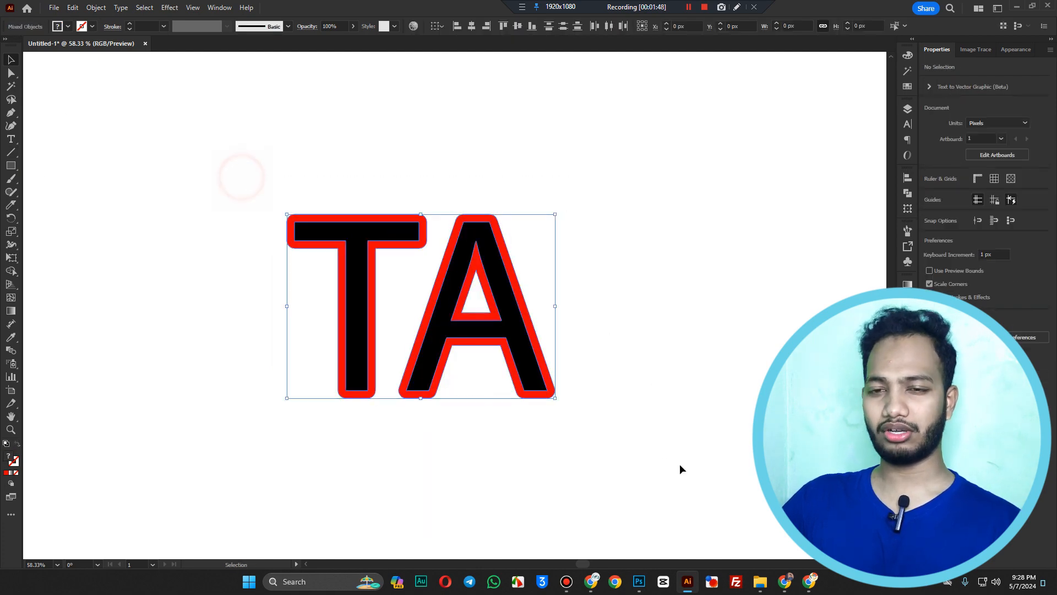
# Step: Ungroup the TA lettering and move the black T horizontally well to the right of the red-outlined A
pyautogui.rightClick(344, 297)
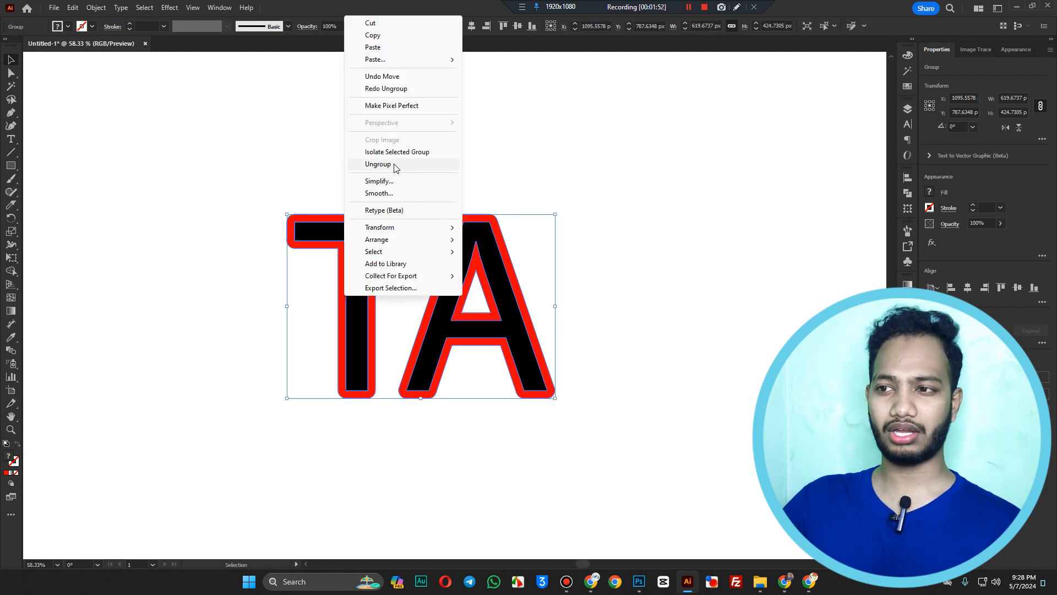
pyautogui.click(394, 164)
pyautogui.click(404, 165)
pyautogui.click(382, 231)
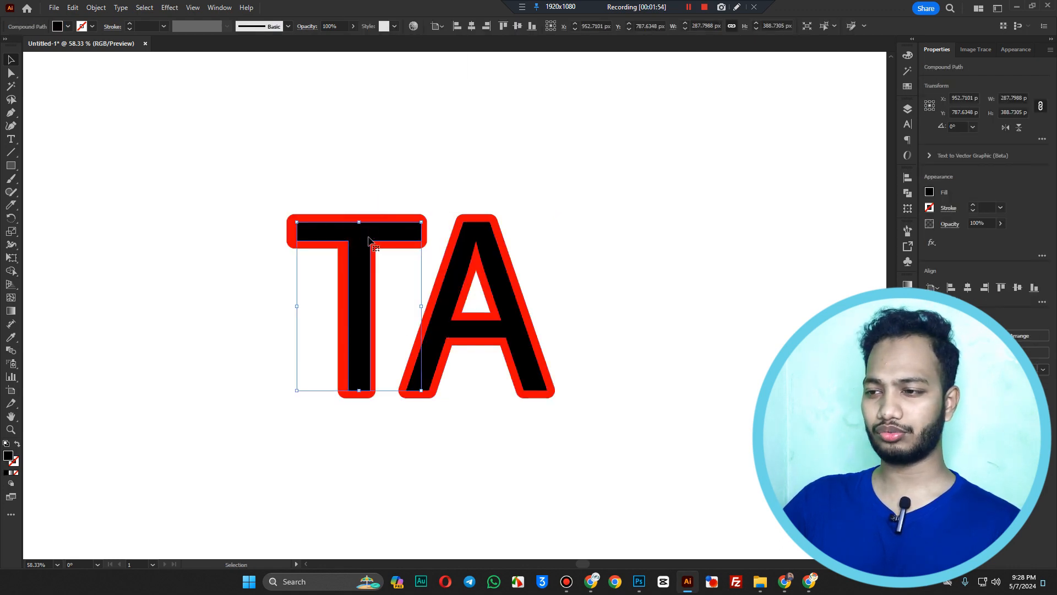
pyautogui.moveTo(368, 237); pyautogui.dragTo(804, 239)
# Step: Move the black A to the right of its red outline, and undo the move
pyautogui.moveTo(503, 300); pyautogui.dragTo(654, 300)
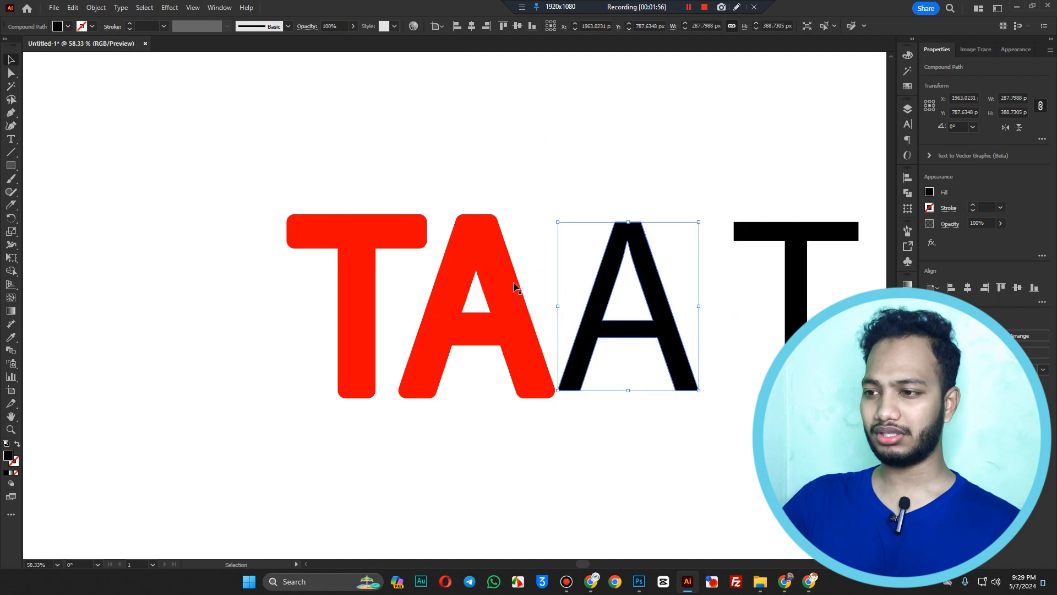
pyautogui.click(515, 285)
pyautogui.hotkey('ctrl', 'z')
# Step: Try different amounts of path smoothing on the black A, finishing with the smoothing at 0 %
pyautogui.click(95, 8)
pyautogui.moveTo(118, 286)
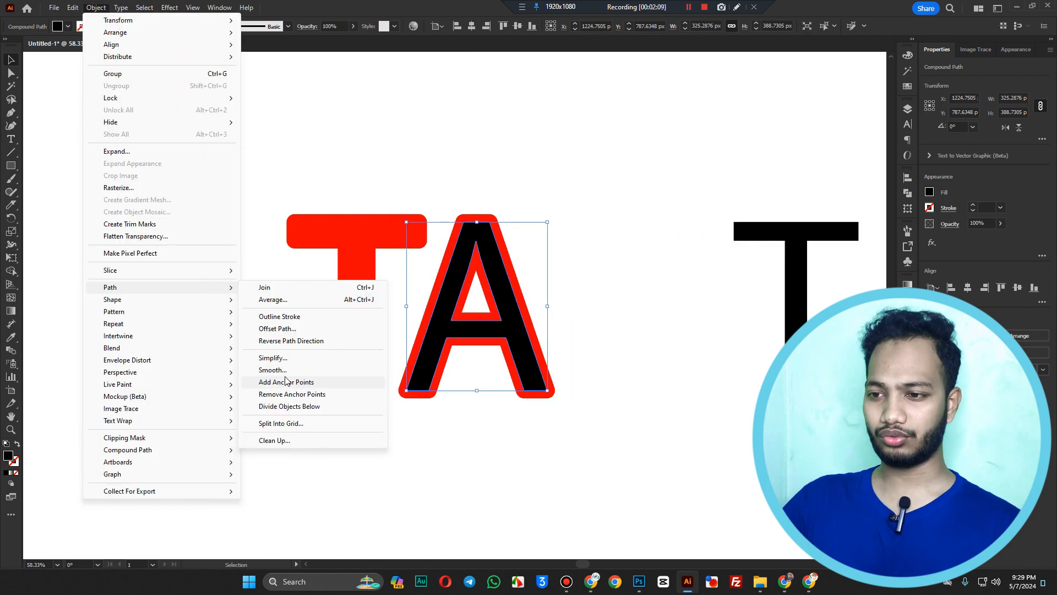
pyautogui.click(280, 360)
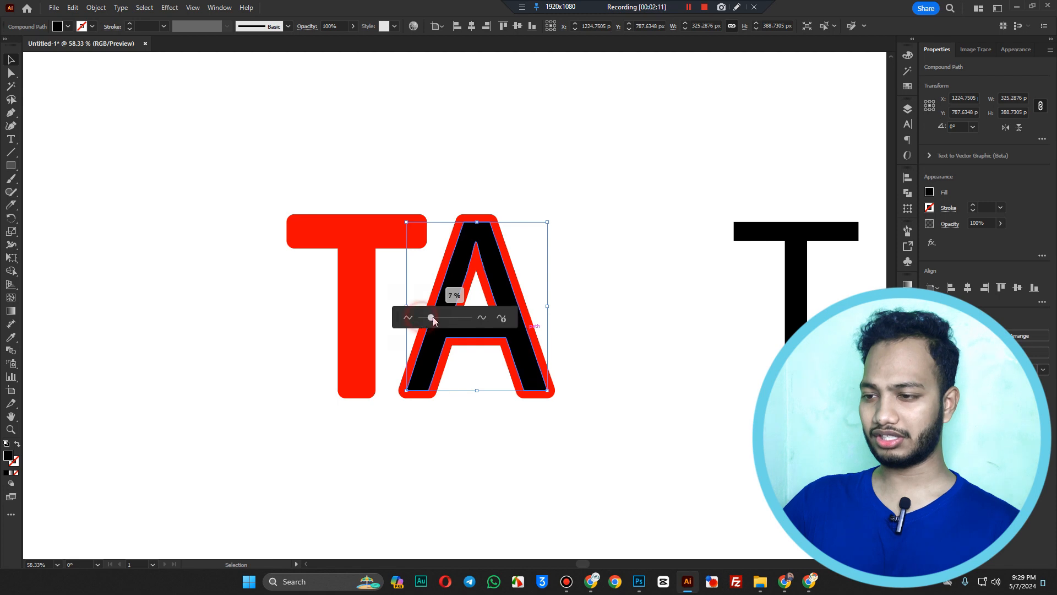
pyautogui.moveTo(451, 318)
pyautogui.mouseDown()
pyautogui.moveTo(424, 316)
pyautogui.moveTo(464, 322)
pyautogui.mouseUp()
pyautogui.click(483, 319)
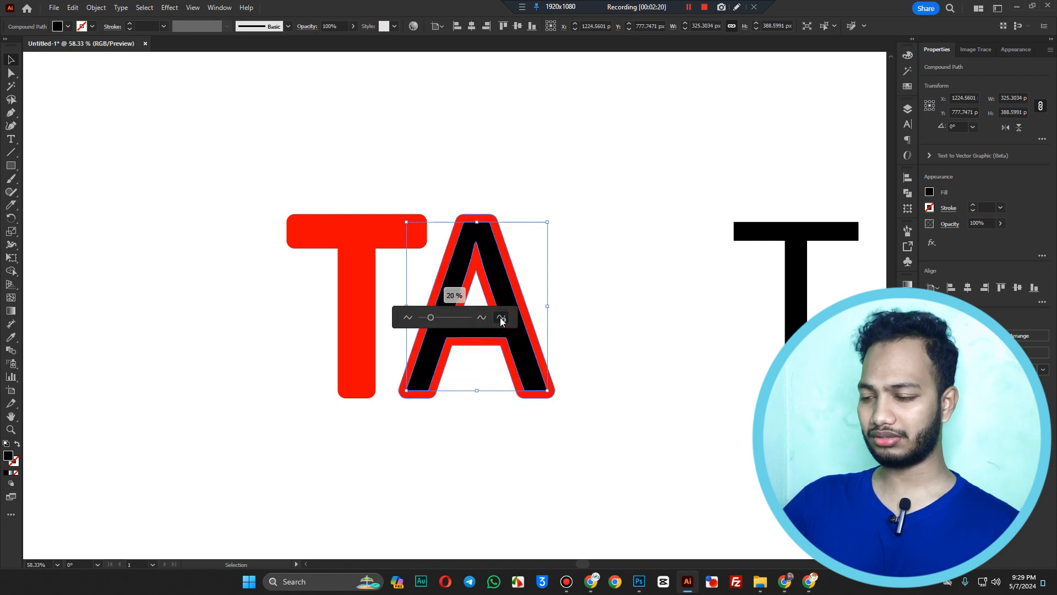
pyautogui.moveTo(430, 317)
pyautogui.mouseDown()
pyautogui.moveTo(463, 318)
pyautogui.moveTo(419, 317)
pyautogui.mouseUp()
pyautogui.click(364, 303)
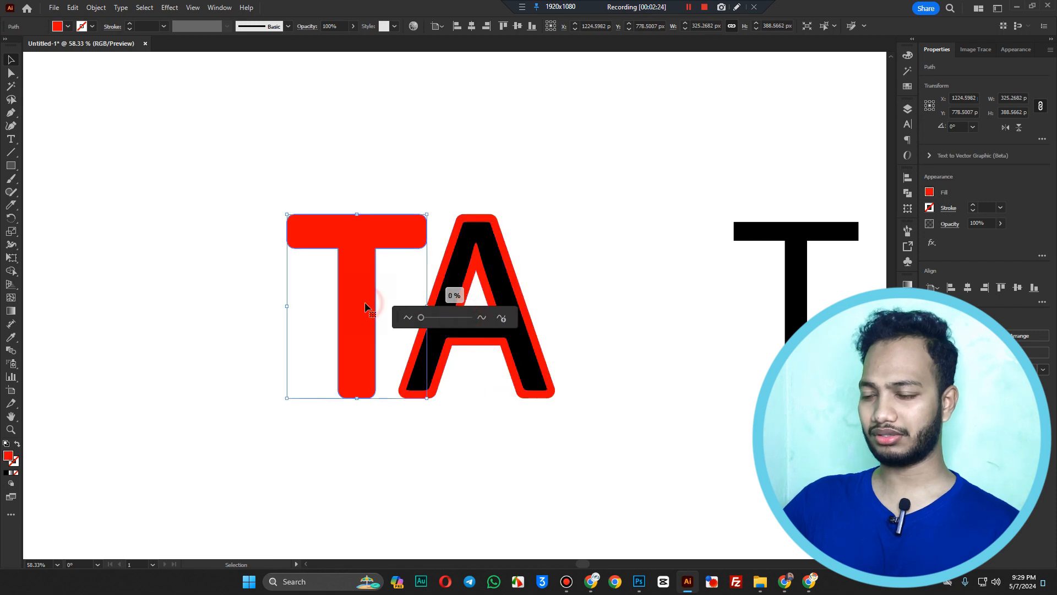
pyautogui.click(264, 293)
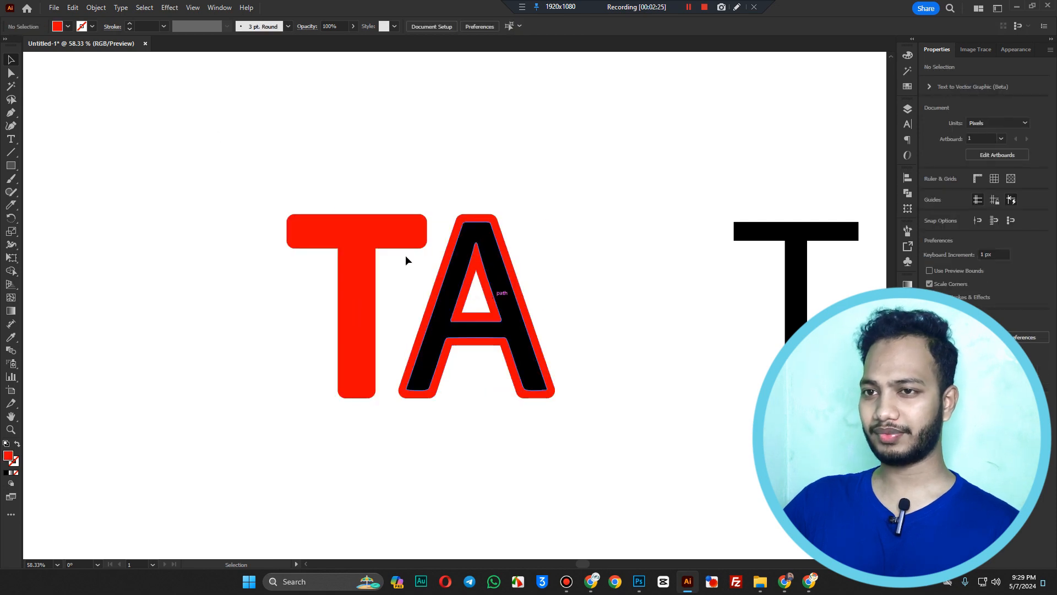
# Step: Try to convert the black A to a live shape with Convert to Shape
pyautogui.click(466, 251)
pyautogui.click(95, 7)
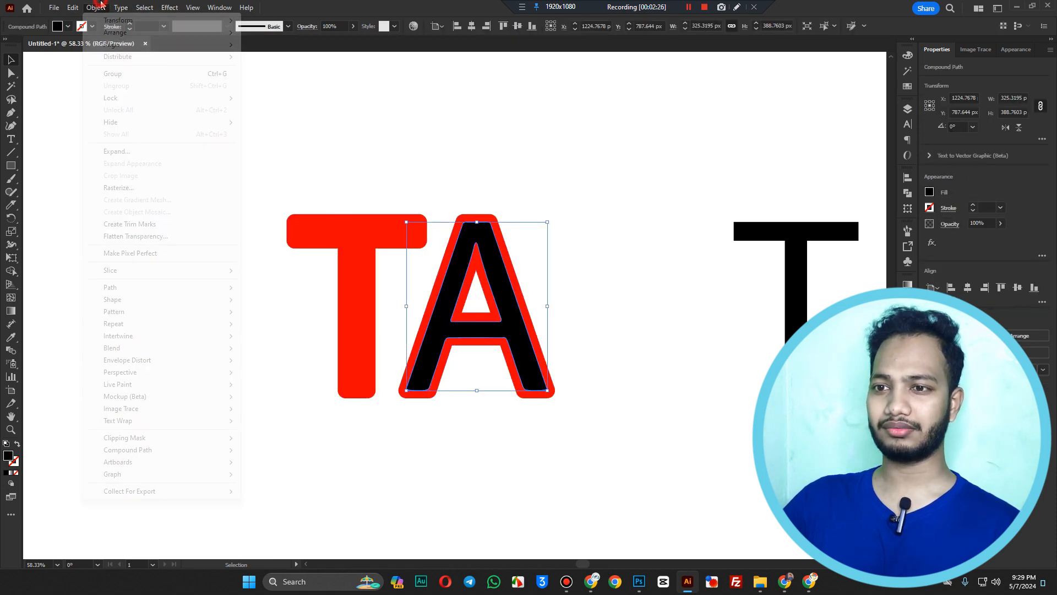
pyautogui.click(149, 287)
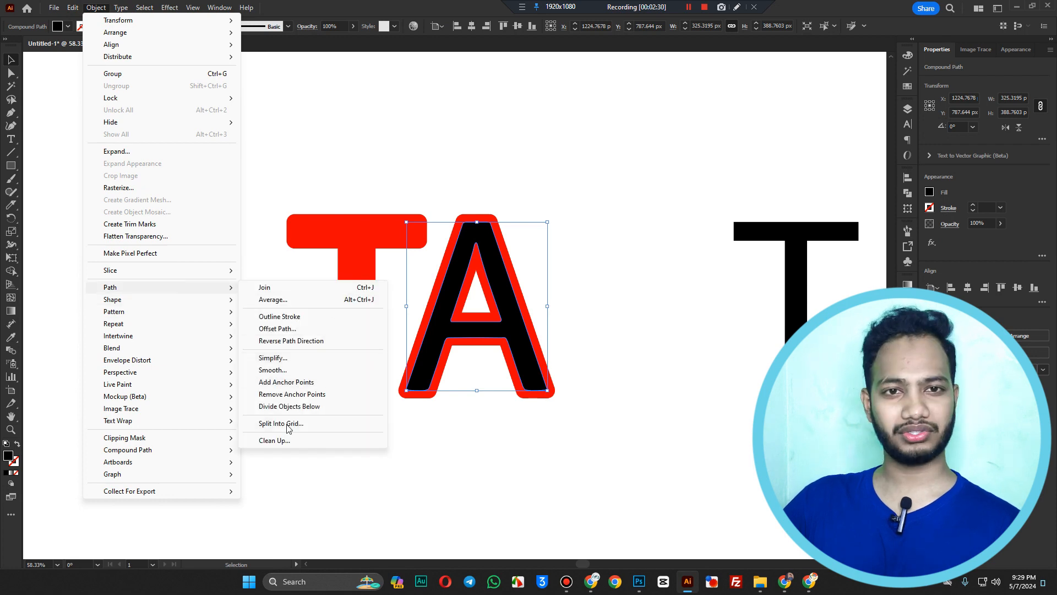
pyautogui.click(123, 299)
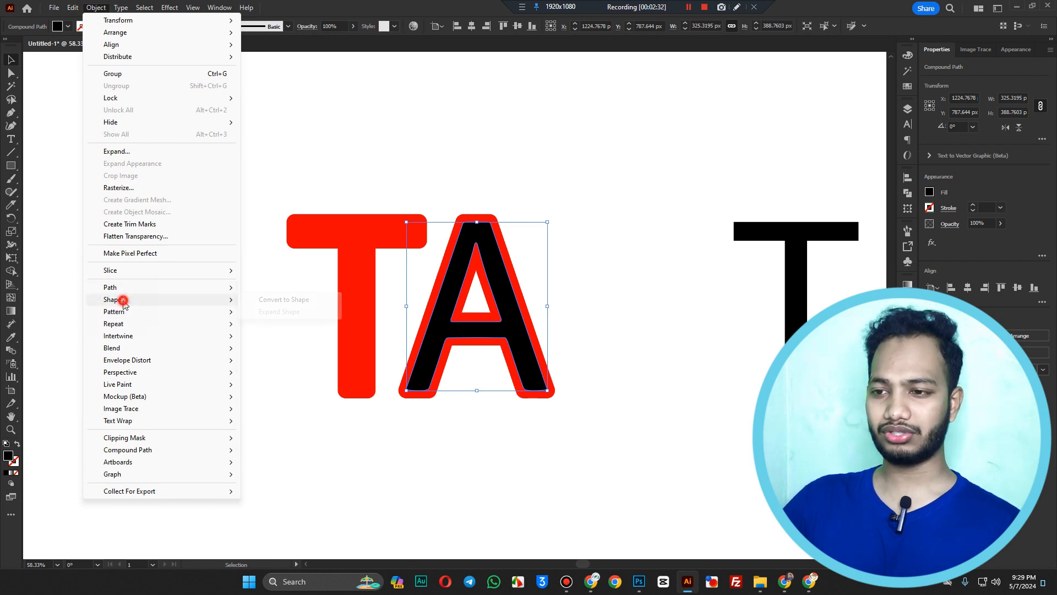
pyautogui.click(306, 300)
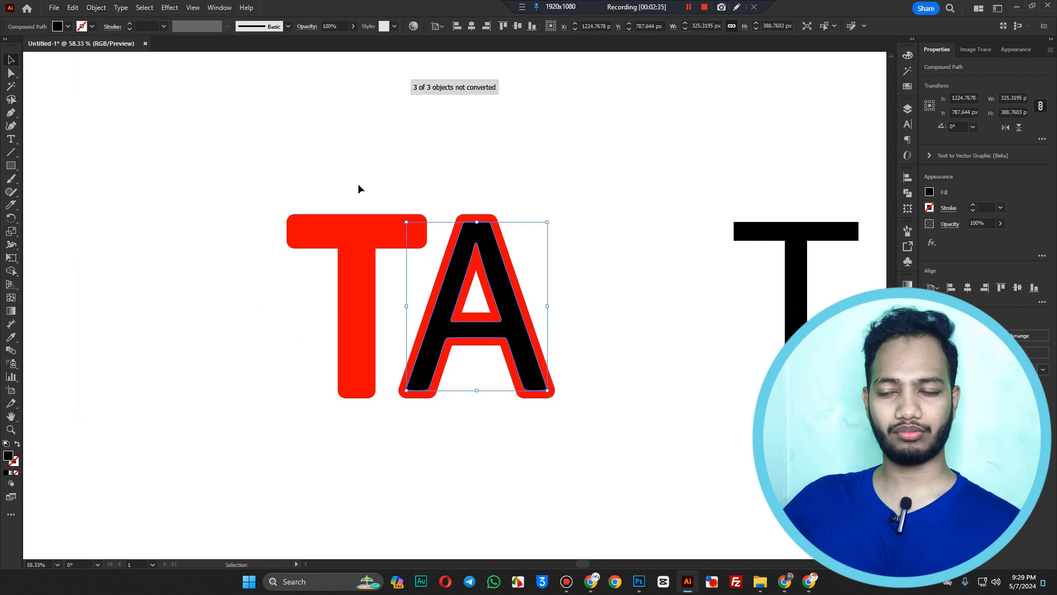
pyautogui.click(323, 182)
pyautogui.moveTo(279, 177); pyautogui.dragTo(368, 250)
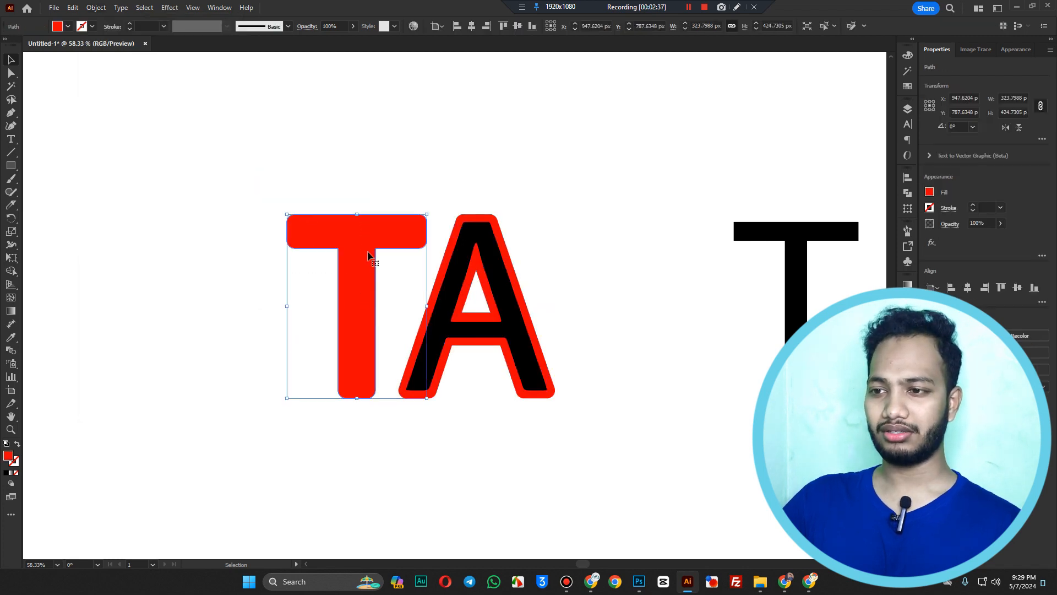
pyautogui.click(170, 227)
pyautogui.click(88, 10)
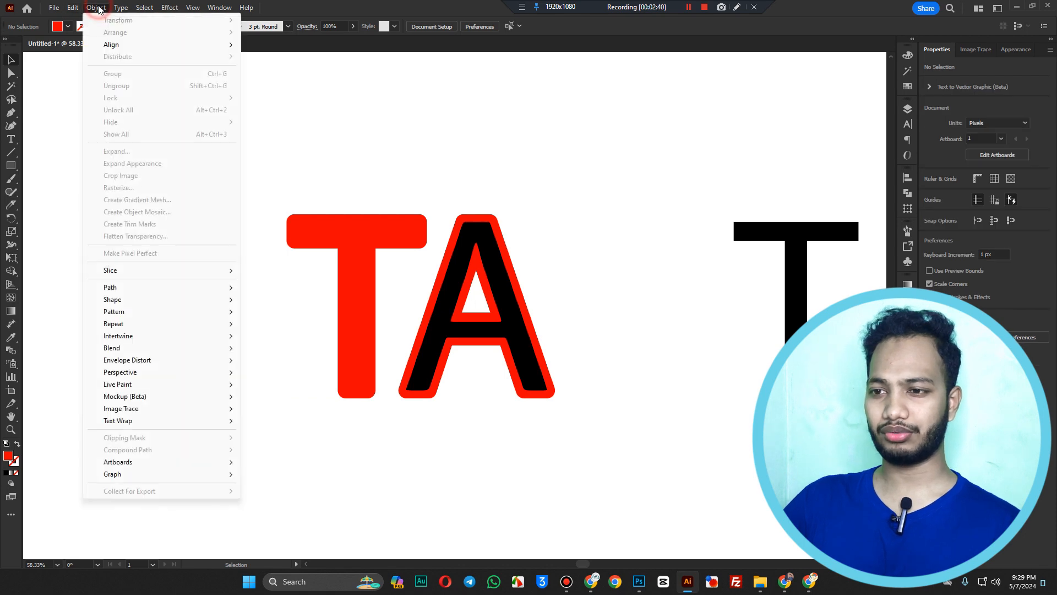
pyautogui.click(165, 324)
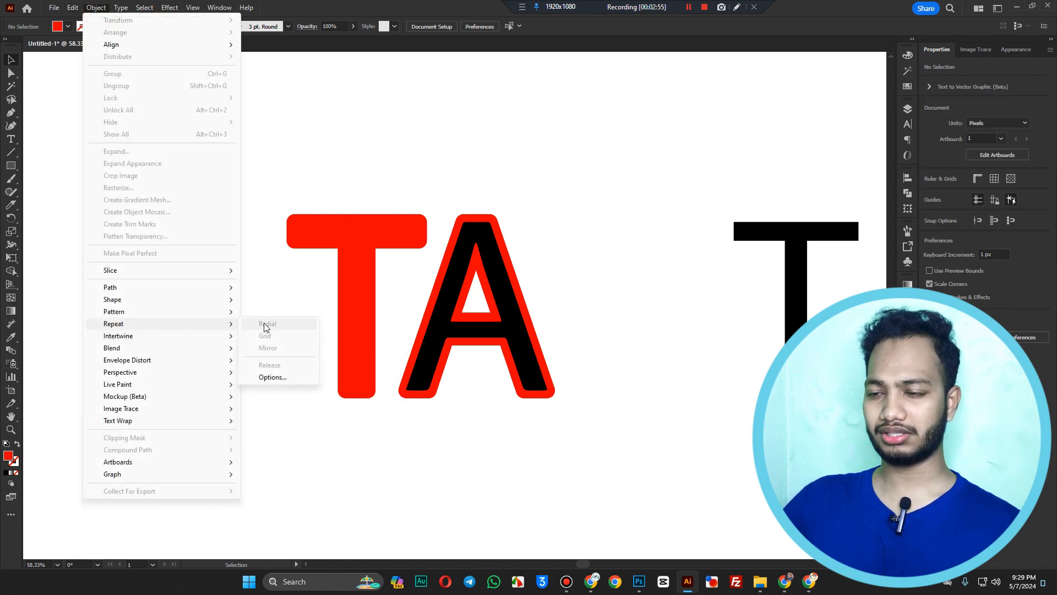
pyautogui.click(307, 246)
# Step: Delete all the red and black T and A shapes from the artboard
pyautogui.moveTo(268, 174); pyautogui.dragTo(739, 470)
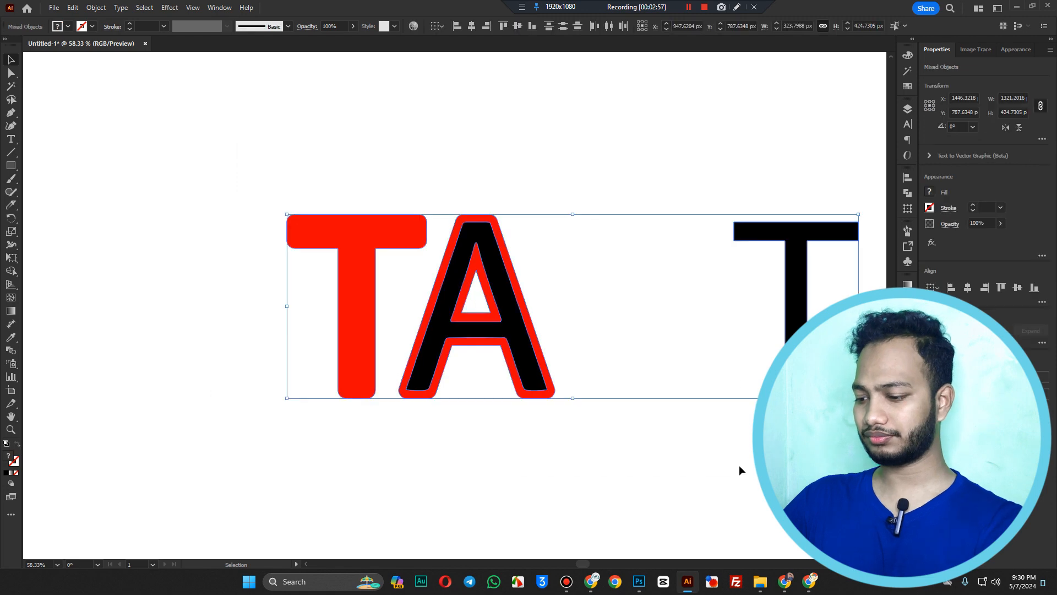
pyautogui.press('Delete')
# Step: Draw a vertical line about 637 px tall and give it a black 1 pt stroke
pyautogui.click(11, 151)
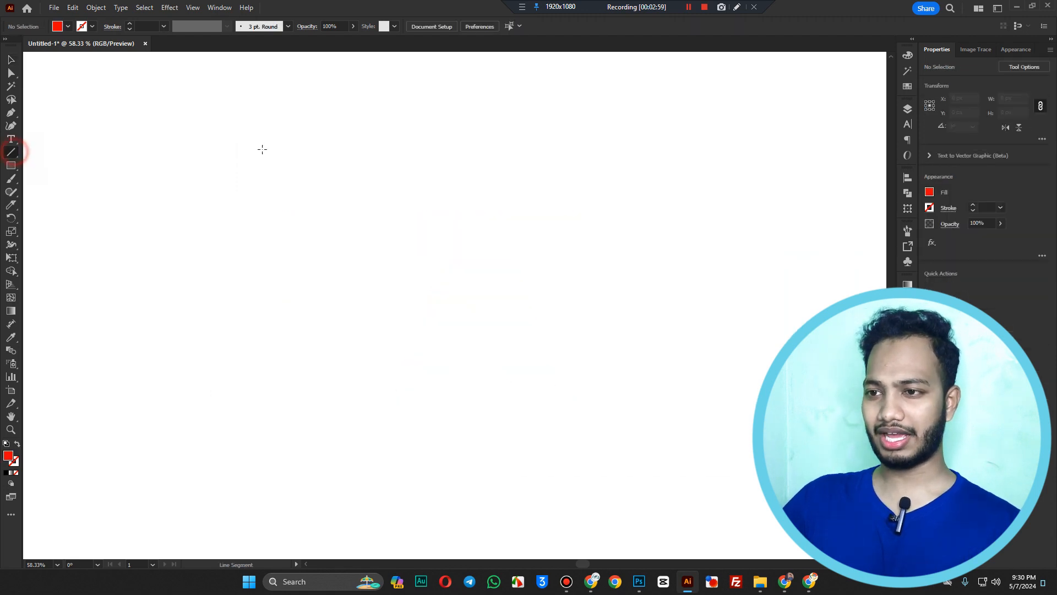
pyautogui.moveTo(360, 148); pyautogui.dragTo(361, 424)
pyautogui.press('v')
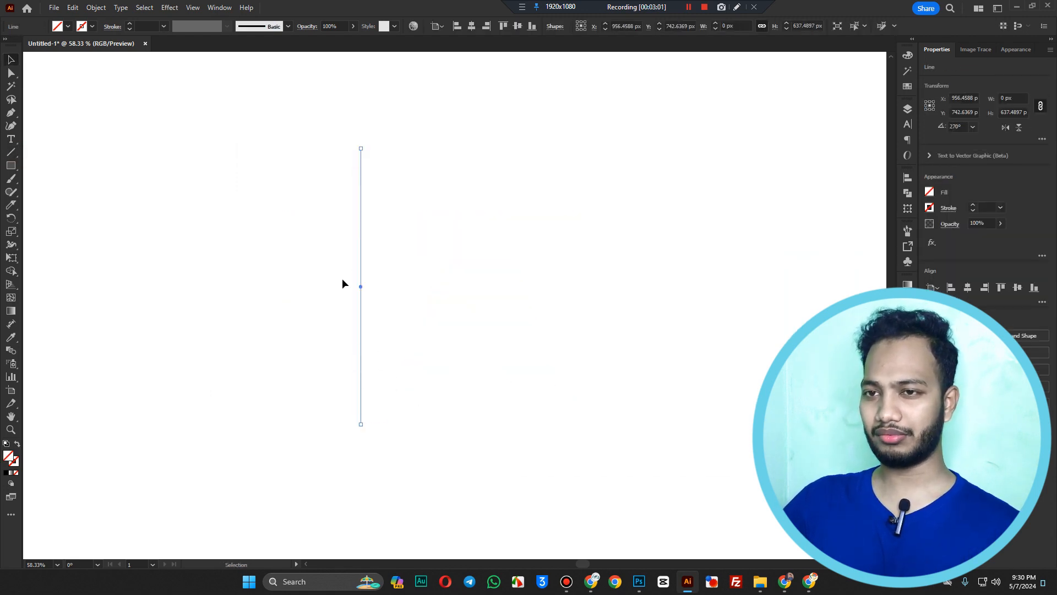
pyautogui.click(8, 475)
pyautogui.click(6, 472)
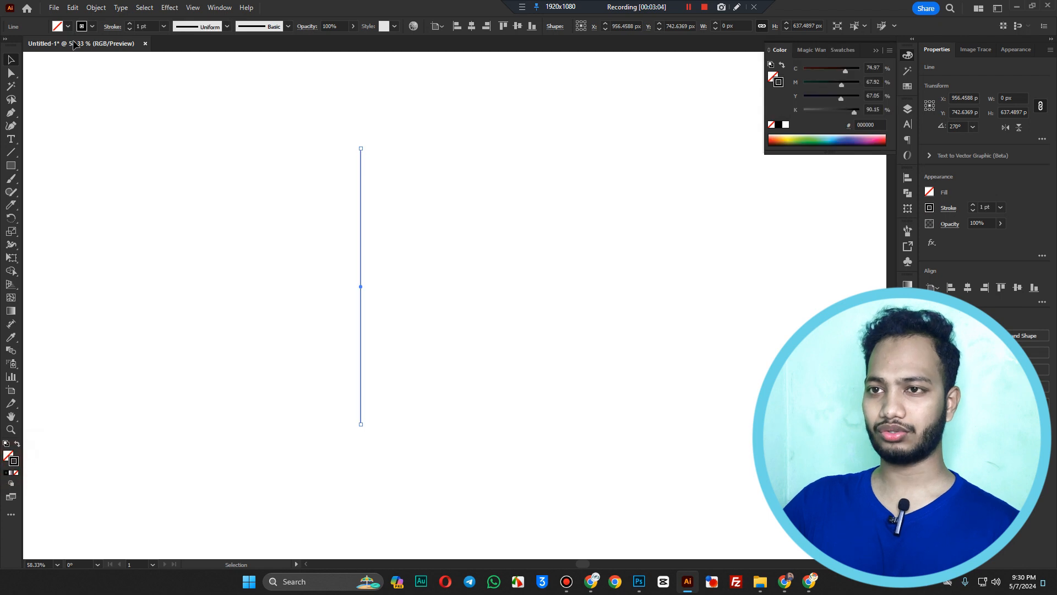
# Step: Apply a Mirror Repeat to the vertical line
pyautogui.click(95, 8)
pyautogui.moveTo(137, 323)
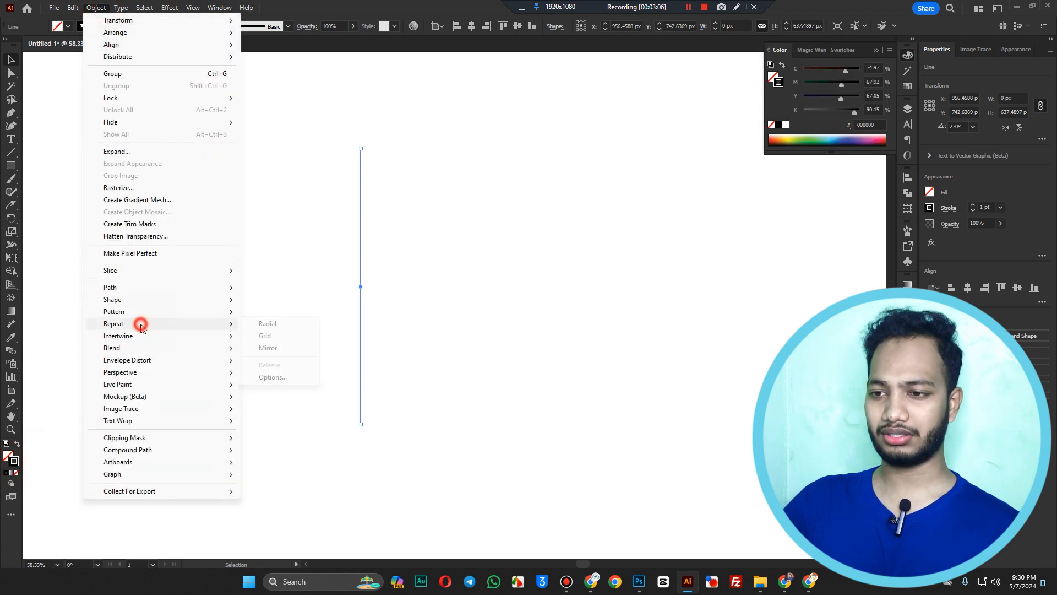
pyautogui.click(286, 347)
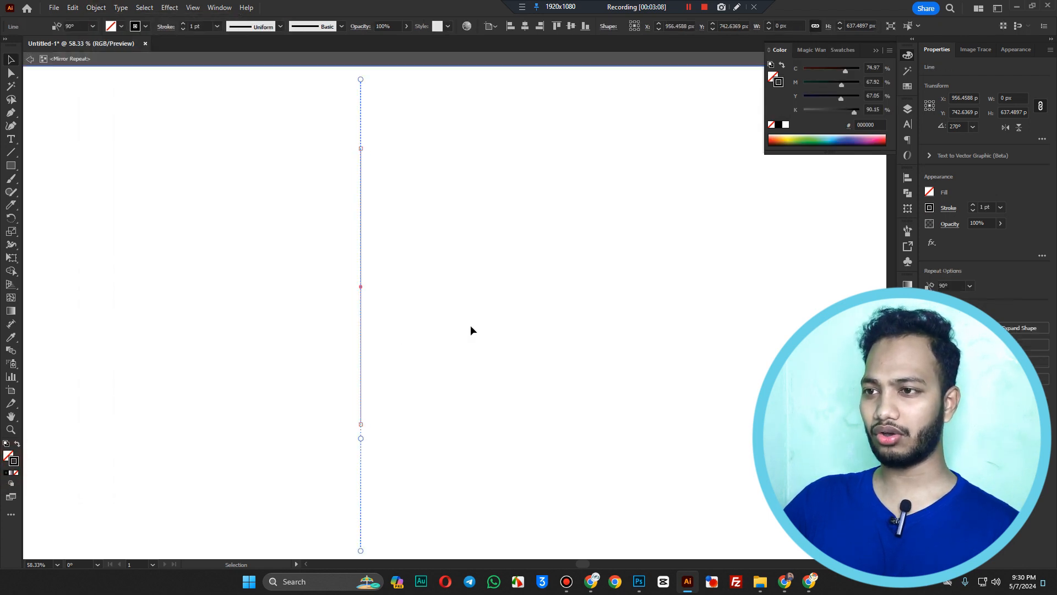
# Step: Draw a wavy Curvature path about 275 px wide left of the mirror axis, and lower its starting anchor along the axis
pyautogui.click(10, 126)
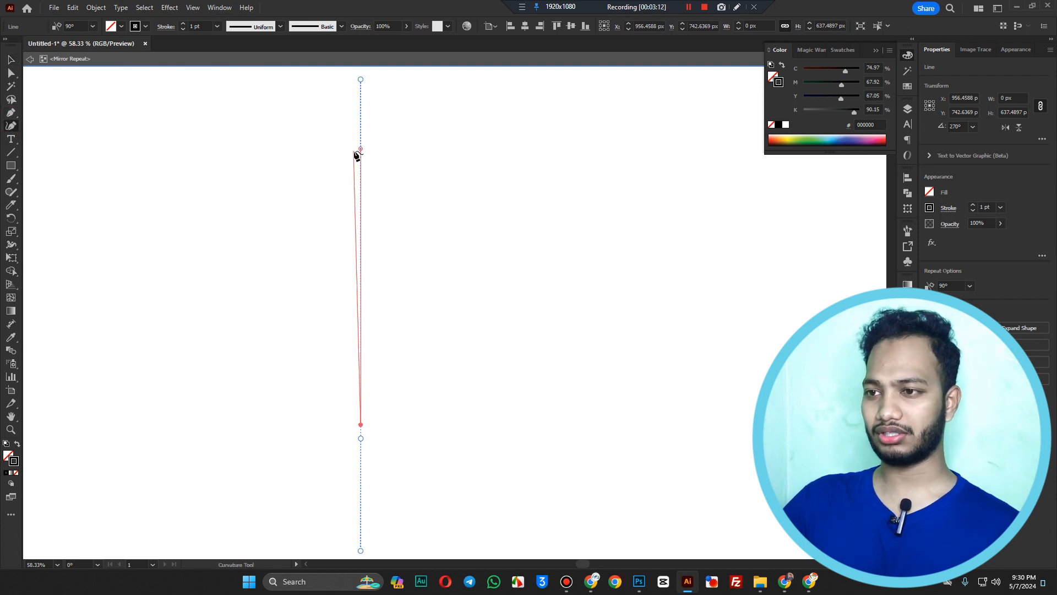
pyautogui.keyDown('ctrl'); pyautogui.click(346, 151); pyautogui.keyUp('ctrl')
pyautogui.click(360, 137)
pyautogui.click(306, 131)
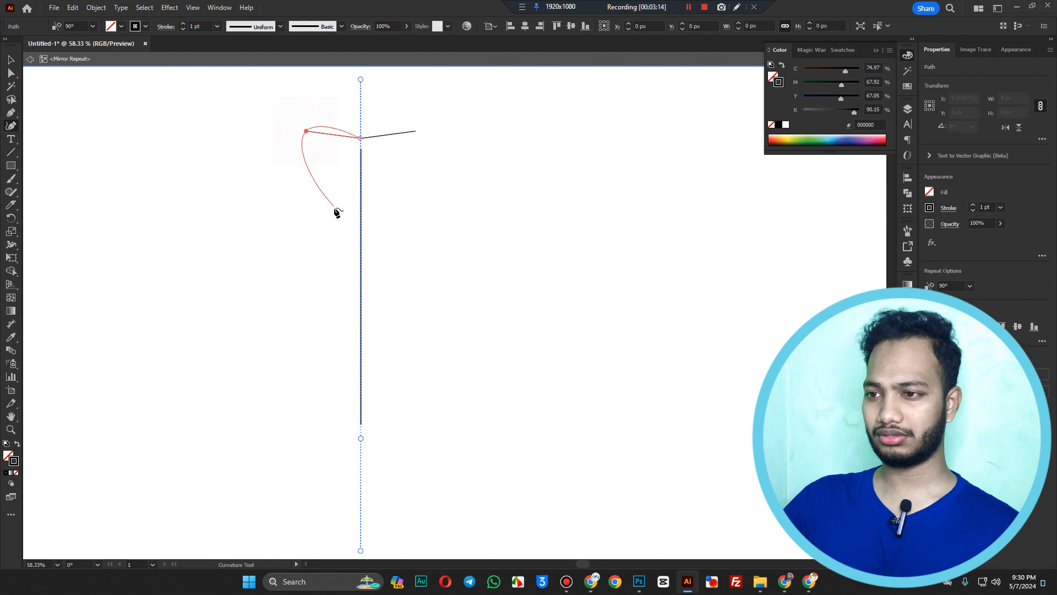
pyautogui.click(311, 232)
pyautogui.click(242, 292)
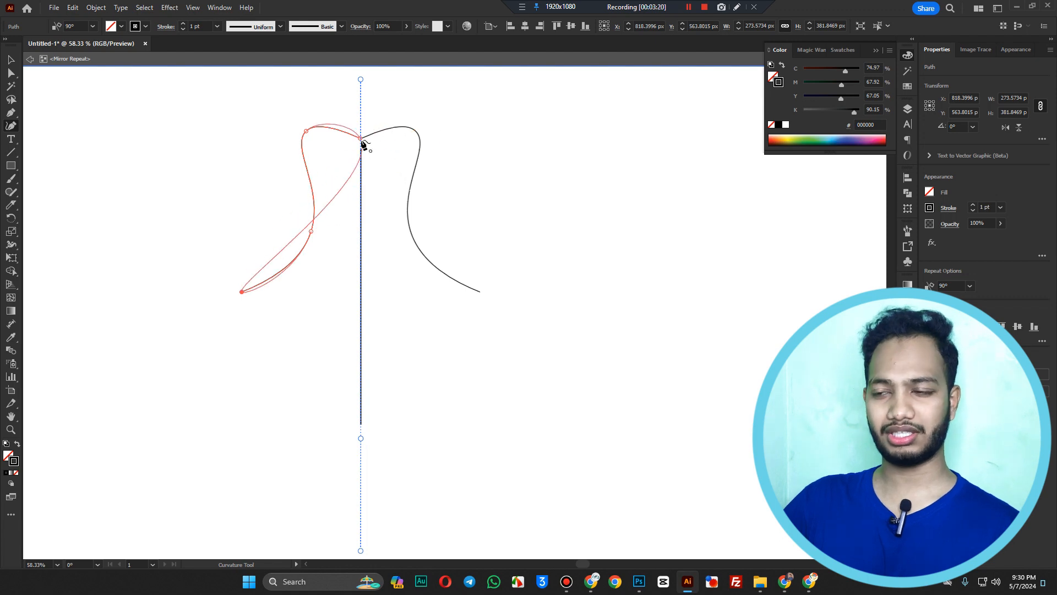
pyautogui.moveTo(361, 138); pyautogui.dragTo(360, 167)
pyautogui.press('Escape')
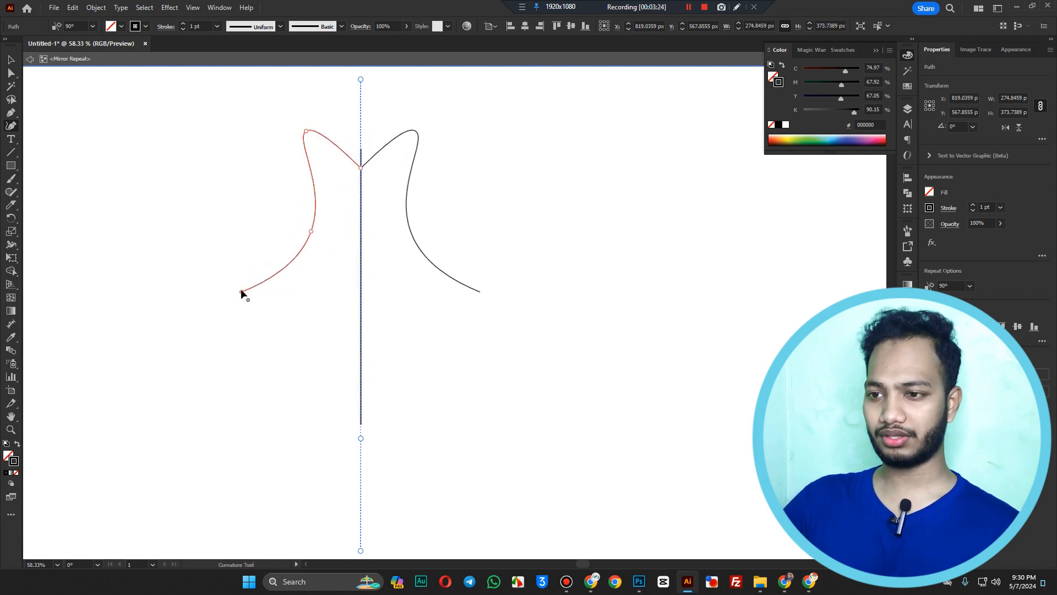
# Step: Continue the curved path around an outer lobe, an inner notch and a lower lobe, ending it at the mirror axis
pyautogui.click(253, 345)
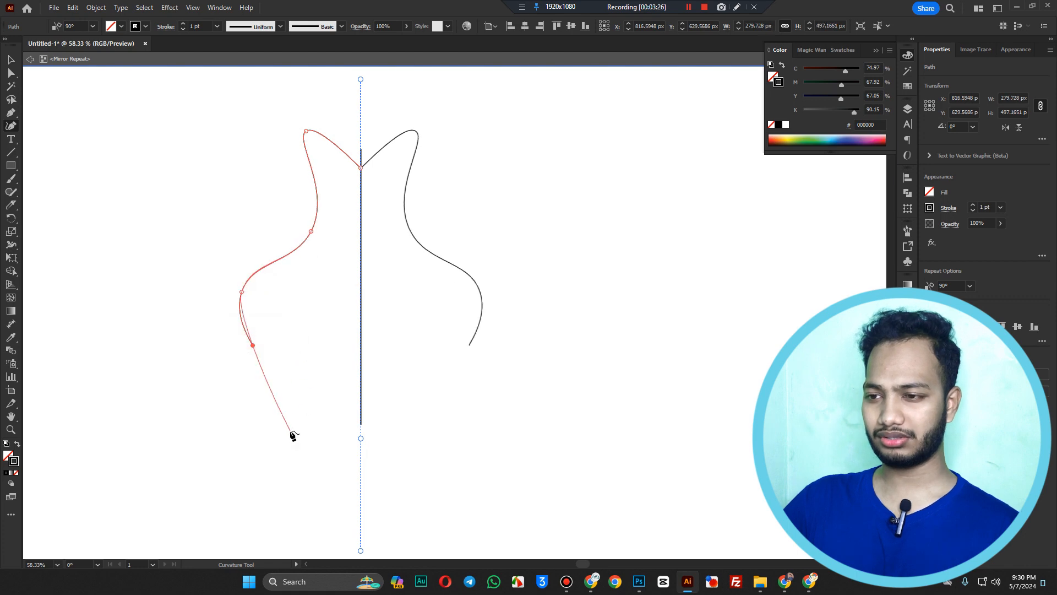
pyautogui.click(304, 284)
pyautogui.click(342, 271)
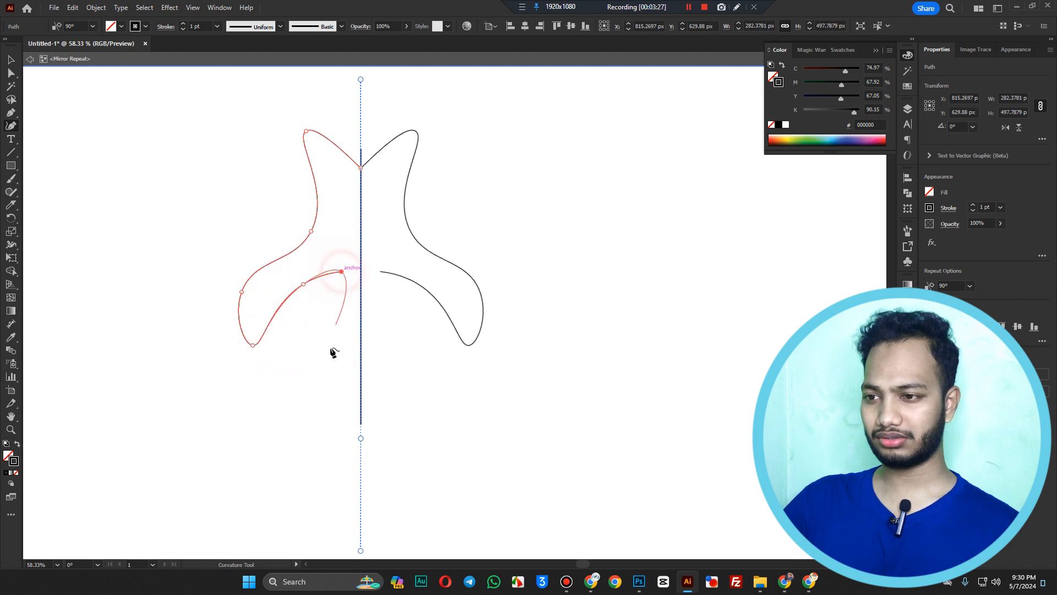
pyautogui.click(302, 412)
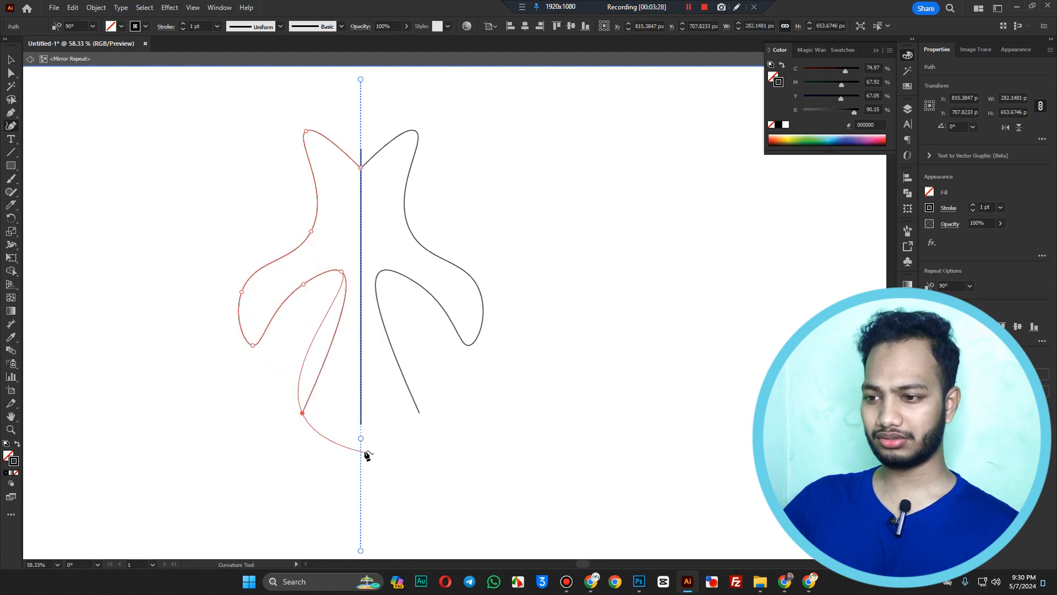
pyautogui.click(361, 422)
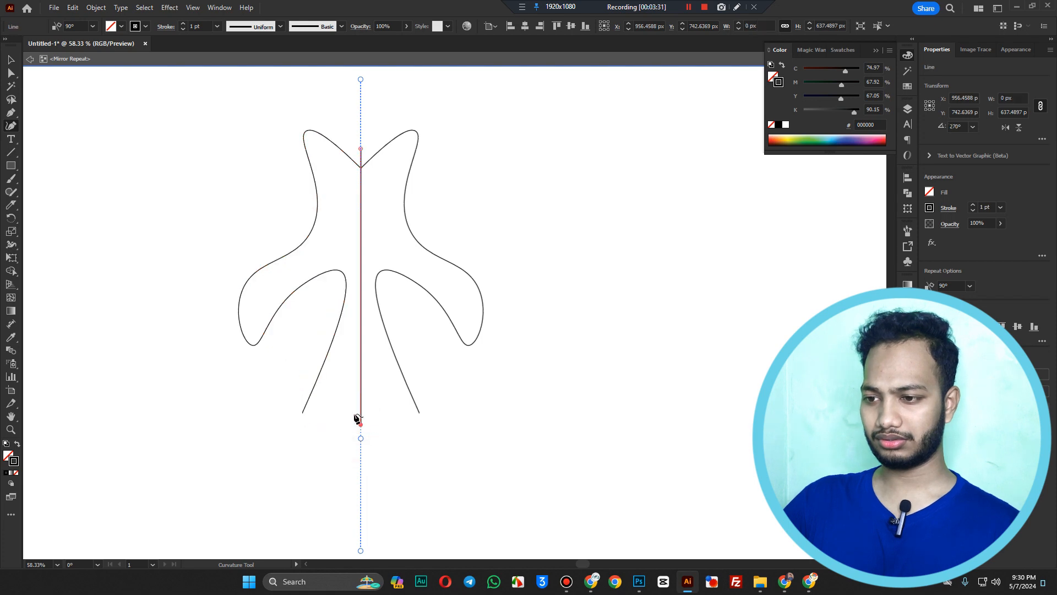
pyautogui.click(302, 411)
pyautogui.click(368, 385)
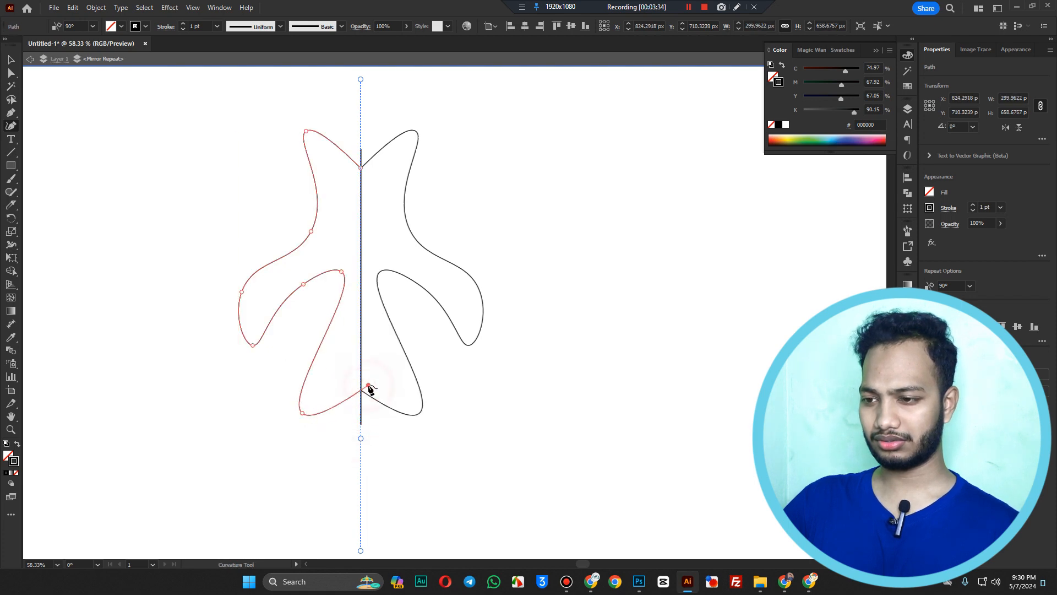
# Step: Exit the Mirror Repeat isolation mode and select the whole mirrored shape
pyautogui.press('v')
pyautogui.click(385, 427)
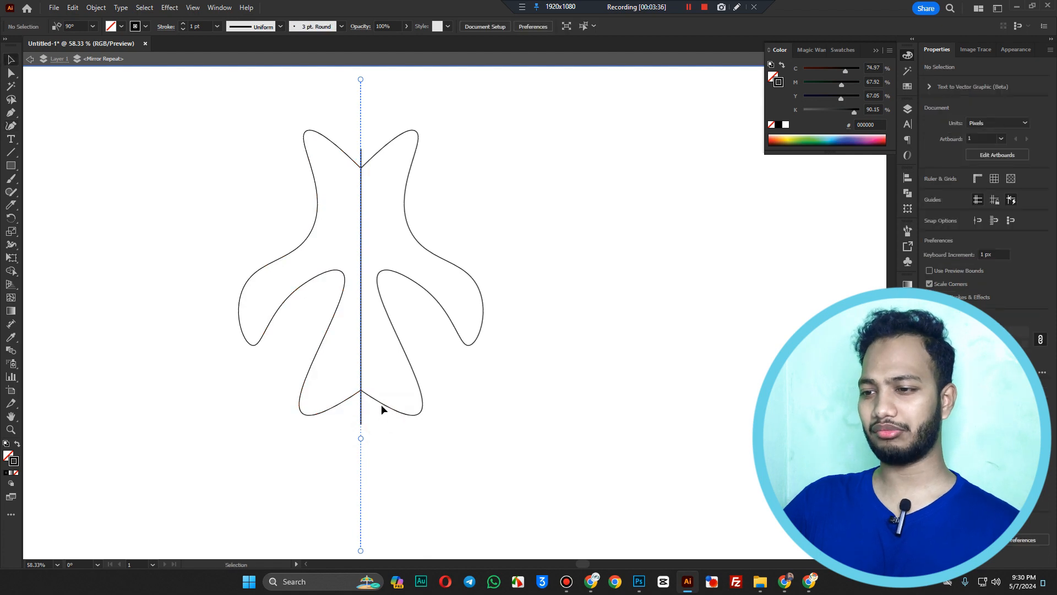
pyautogui.doubleClick(550, 212)
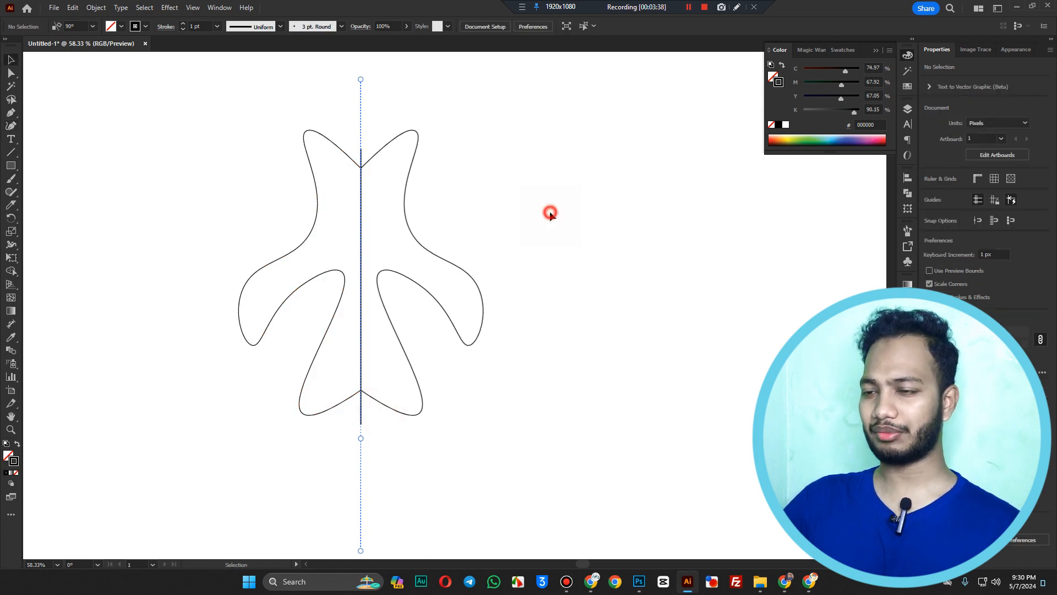
pyautogui.click(361, 169)
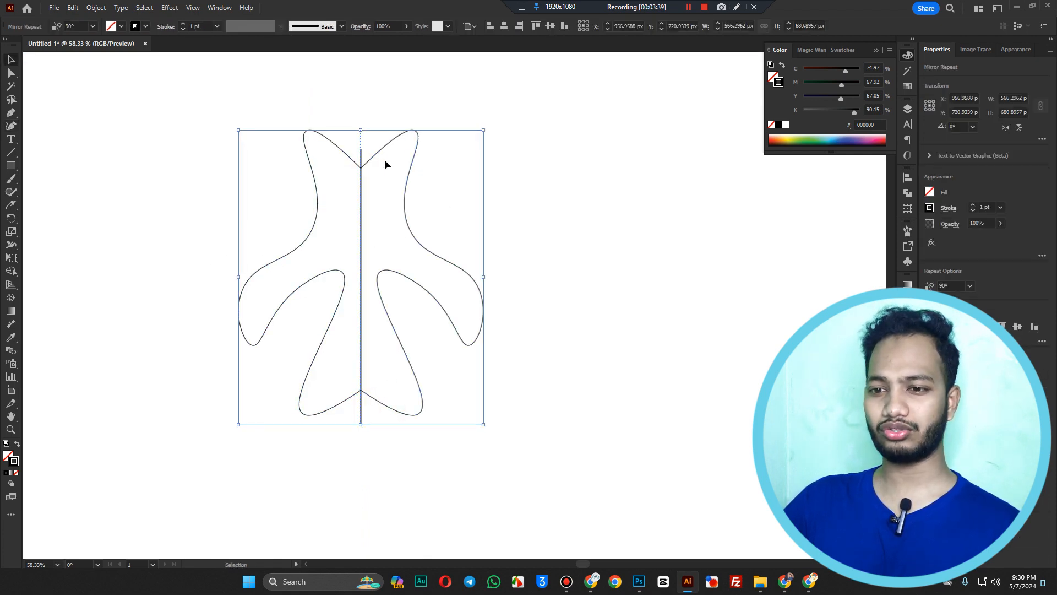
# Step: Set the stroke weight of the mirrored shape to 5 pt
pyautogui.click(983, 203)
pyautogui.press('Up')
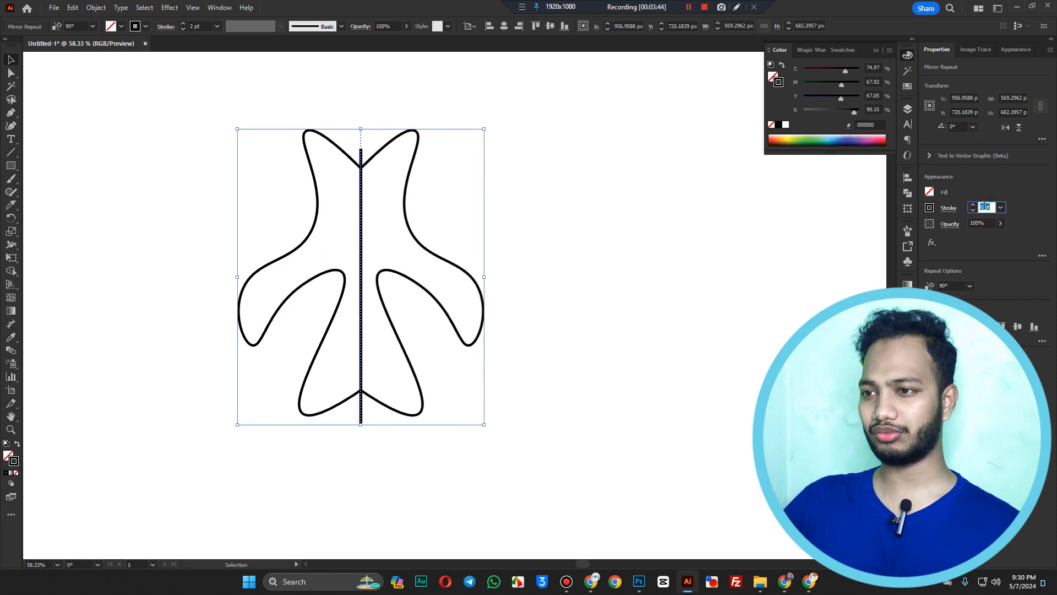
pyautogui.press('Up')
pyautogui.press('Down')
pyautogui.click(554, 219)
pyautogui.moveTo(576, 205); pyautogui.dragTo(462, 316)
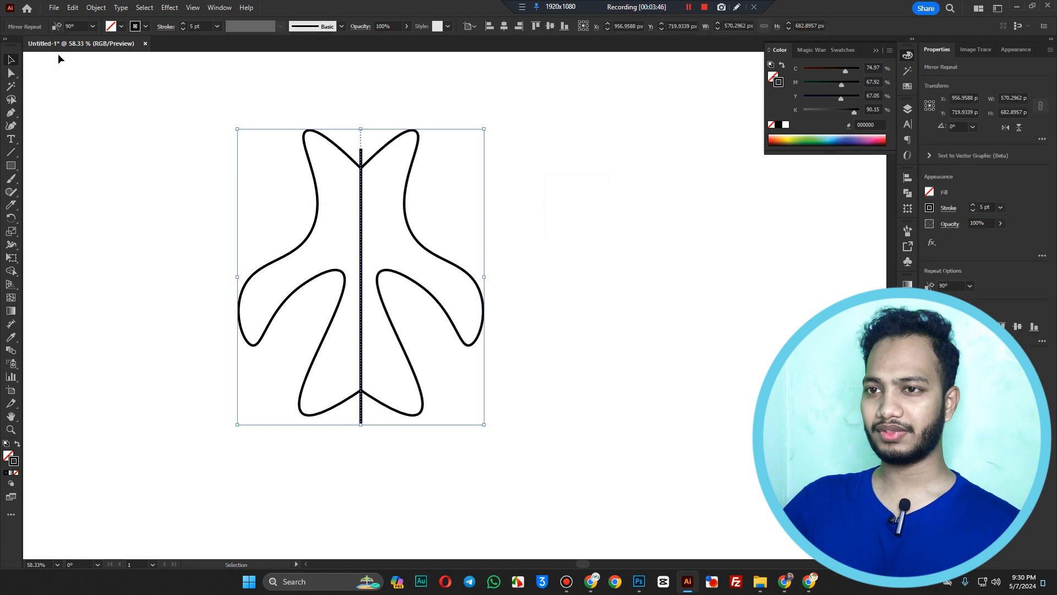
# Step: Expand the mirrored shape with Object and Fill included, and check its selection as a group
pyautogui.click(72, 8)
pyautogui.click(72, 8)
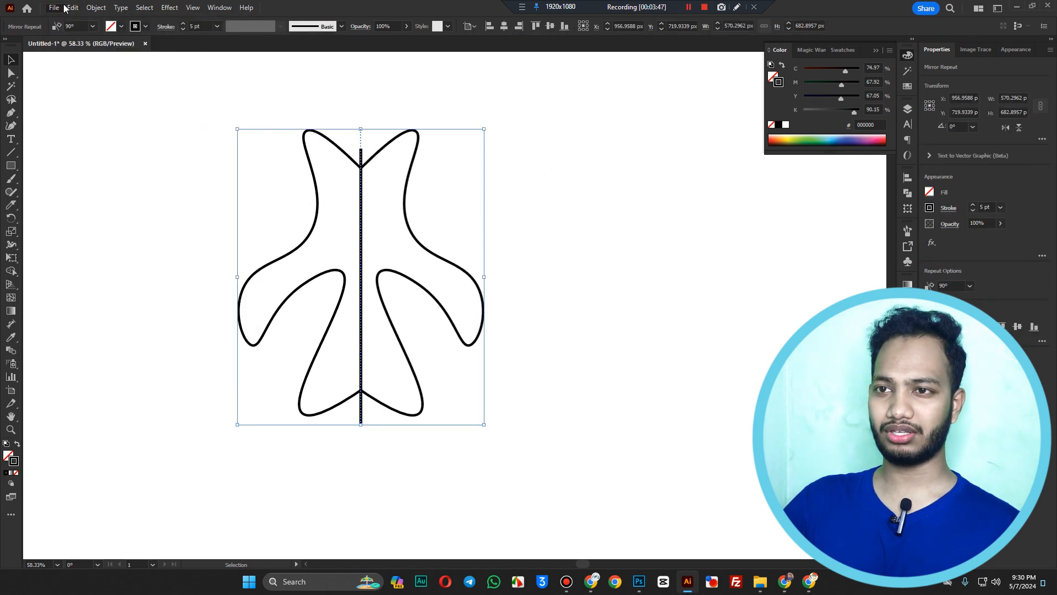
pyautogui.click(96, 7)
pyautogui.click(124, 151)
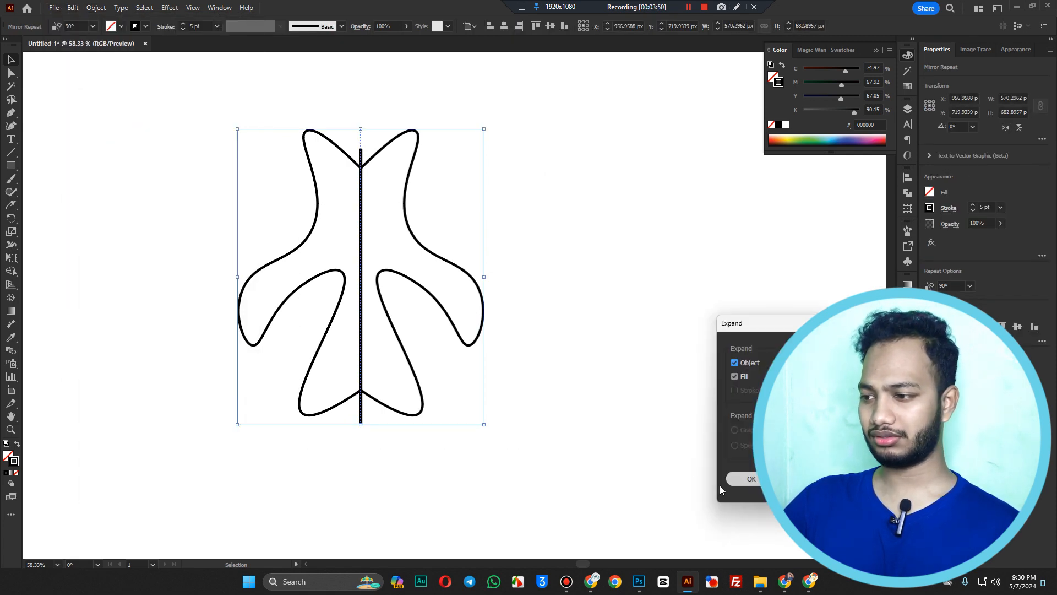
pyautogui.click(754, 479)
pyautogui.click(535, 367)
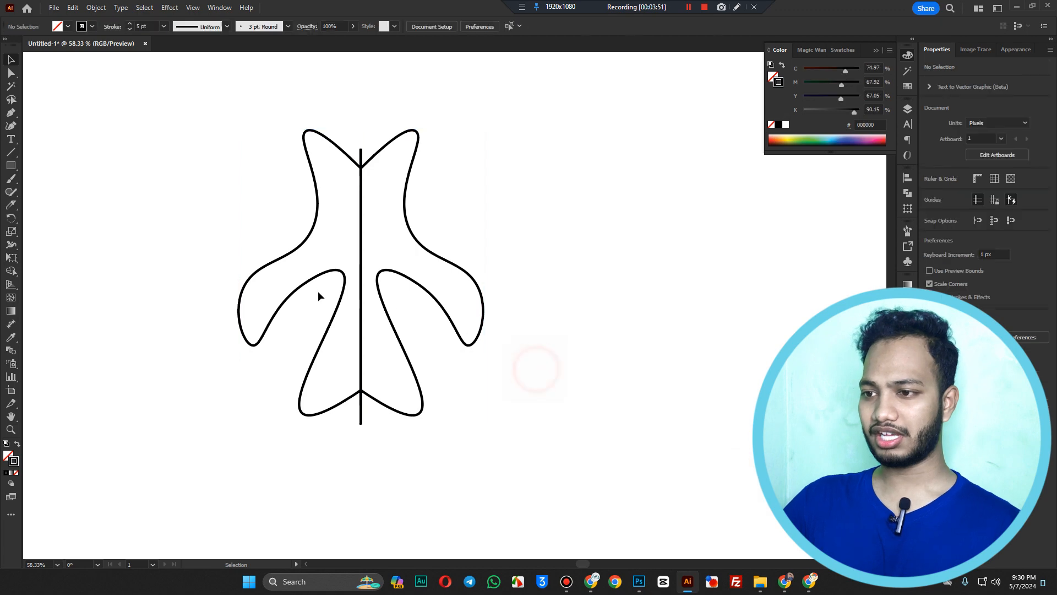
pyautogui.click(360, 257)
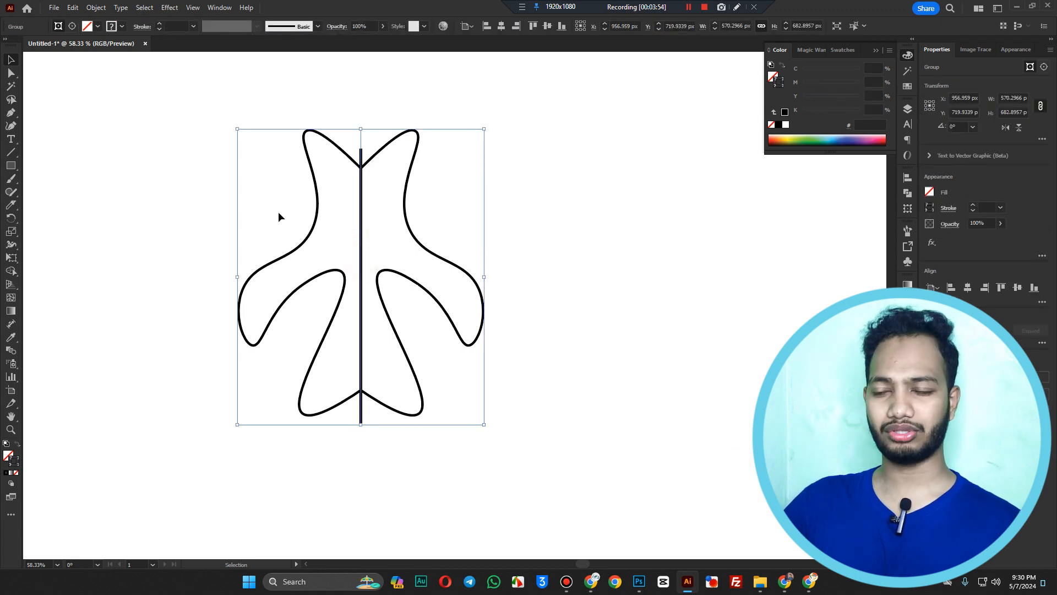
pyautogui.click(272, 106)
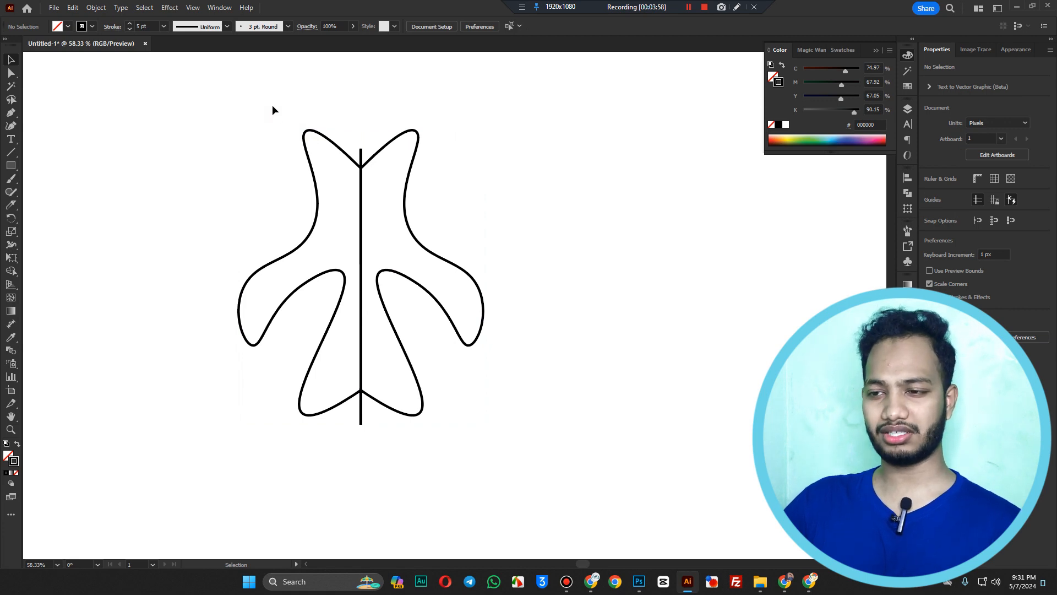
pyautogui.click(334, 147)
pyautogui.click(95, 9)
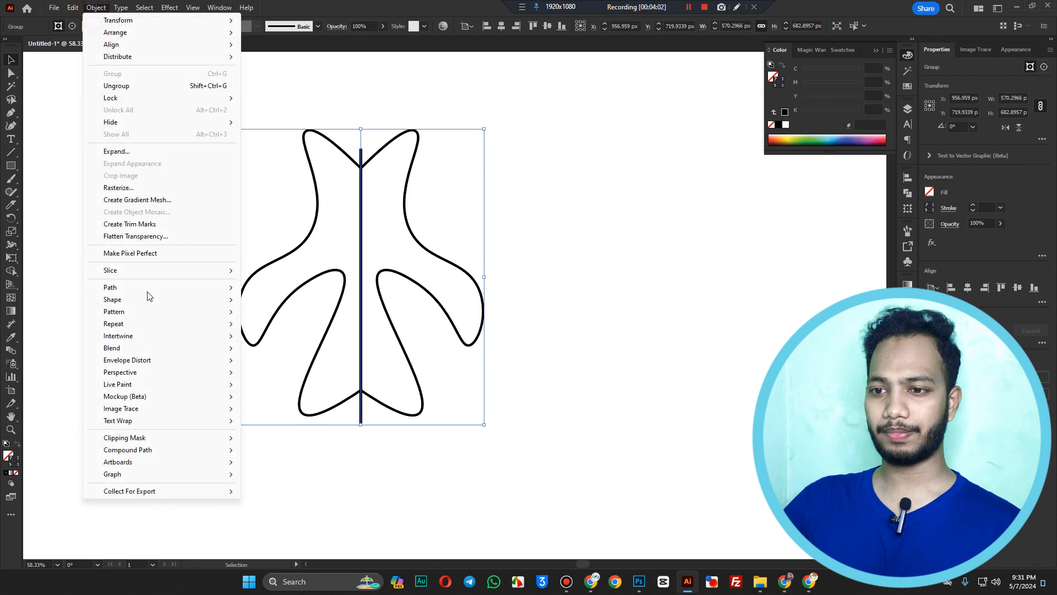
pyautogui.moveTo(132, 338)
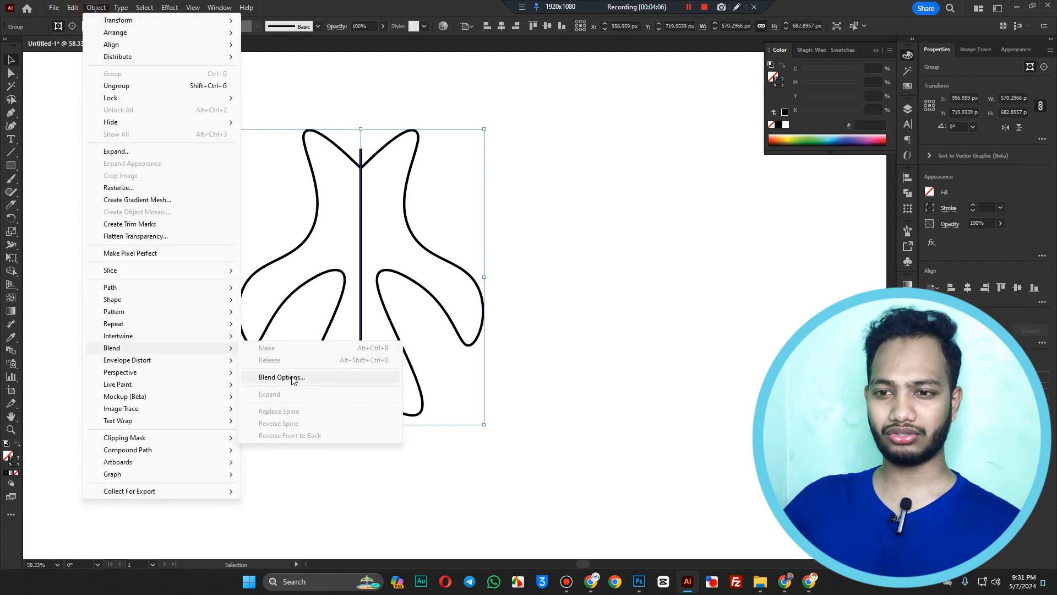
pyautogui.click(11, 351)
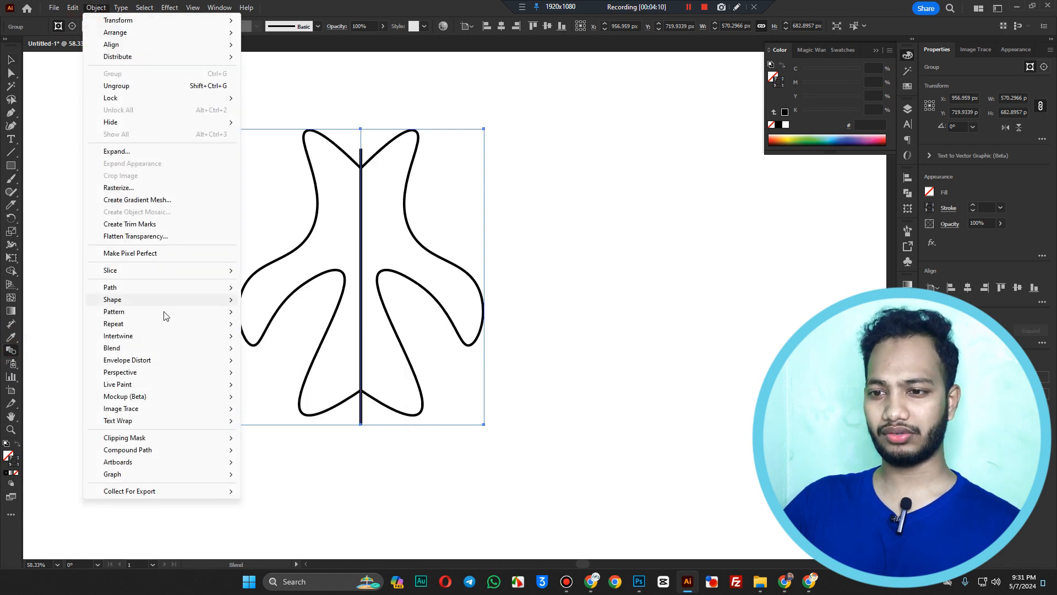
pyautogui.moveTo(142, 360)
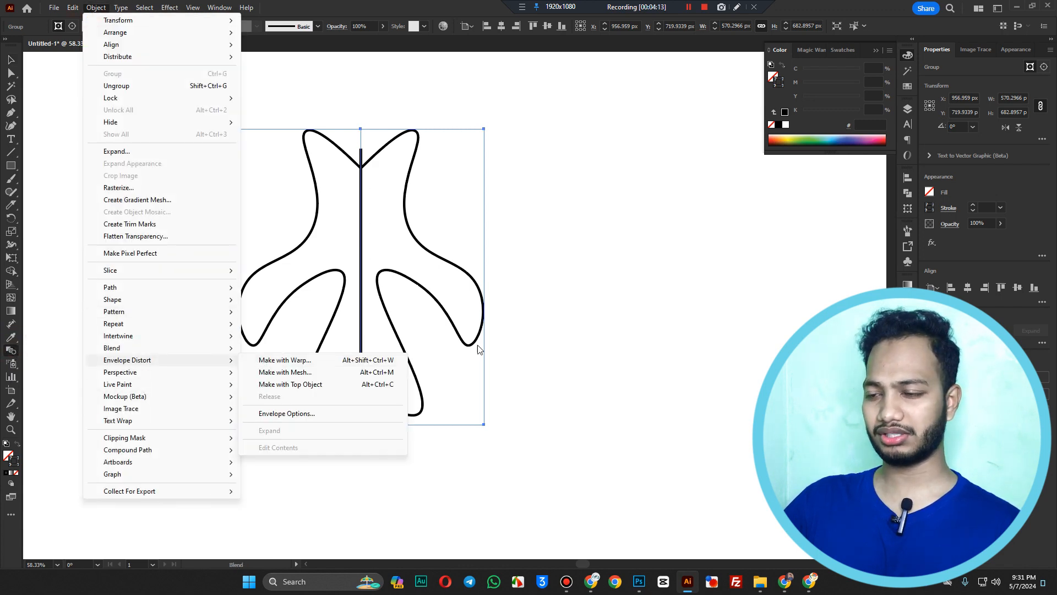
# Step: Replace the mirrored shape with a rectangle about 931 by 153 px, filled with 100% magenta and without a stroke
pyautogui.click(596, 307)
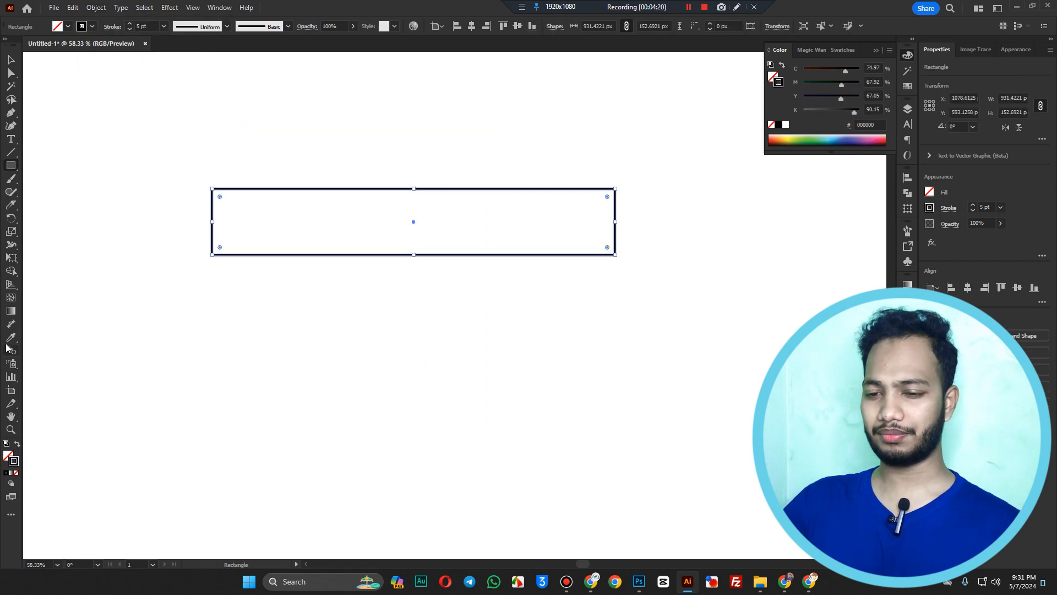
pyautogui.click(17, 443)
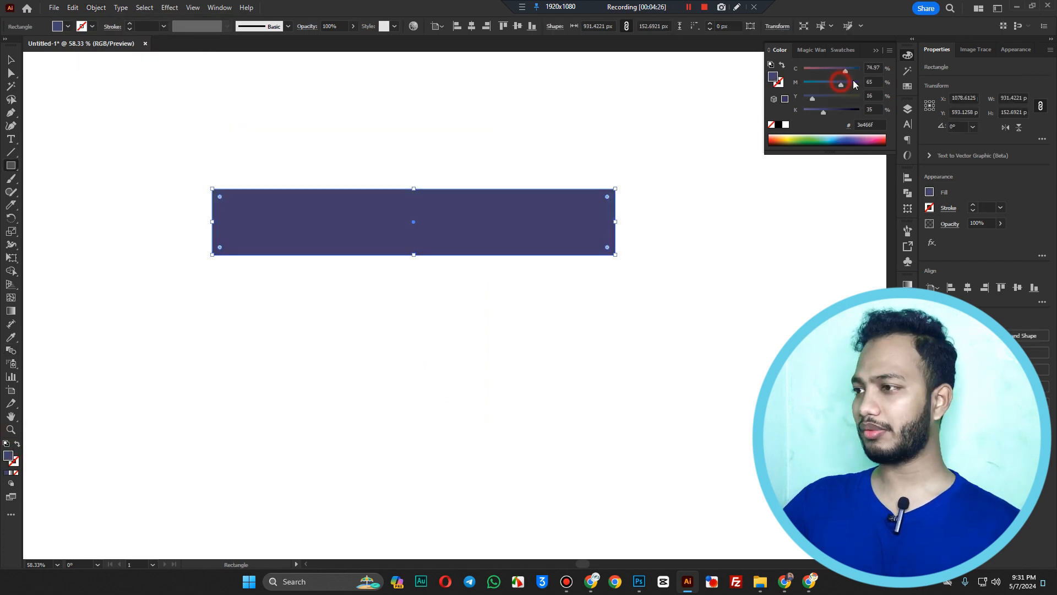
pyautogui.moveTo(854, 82); pyautogui.dragTo(793, 74)
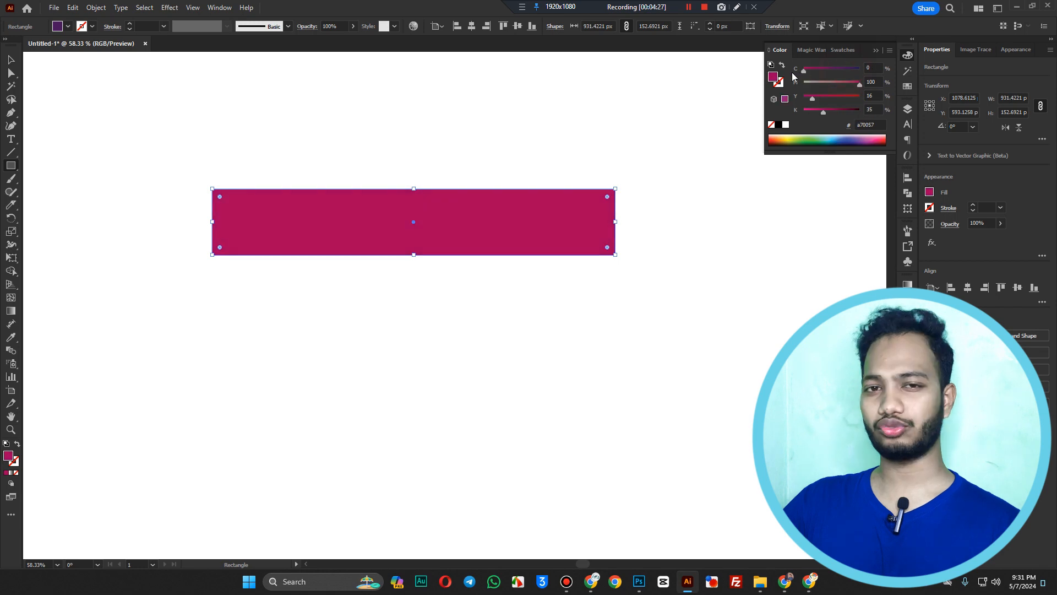
pyautogui.moveTo(823, 112); pyautogui.dragTo(812, 109)
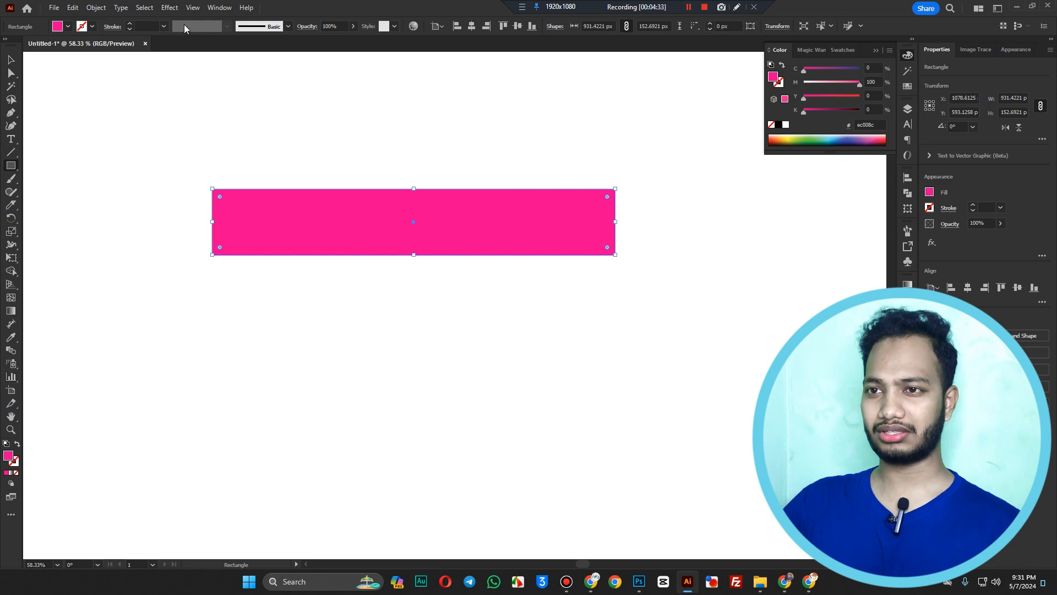
# Step: Start an Envelope Distort warp on the pink rectangle
pyautogui.click(120, 8)
pyautogui.moveTo(94, 9)
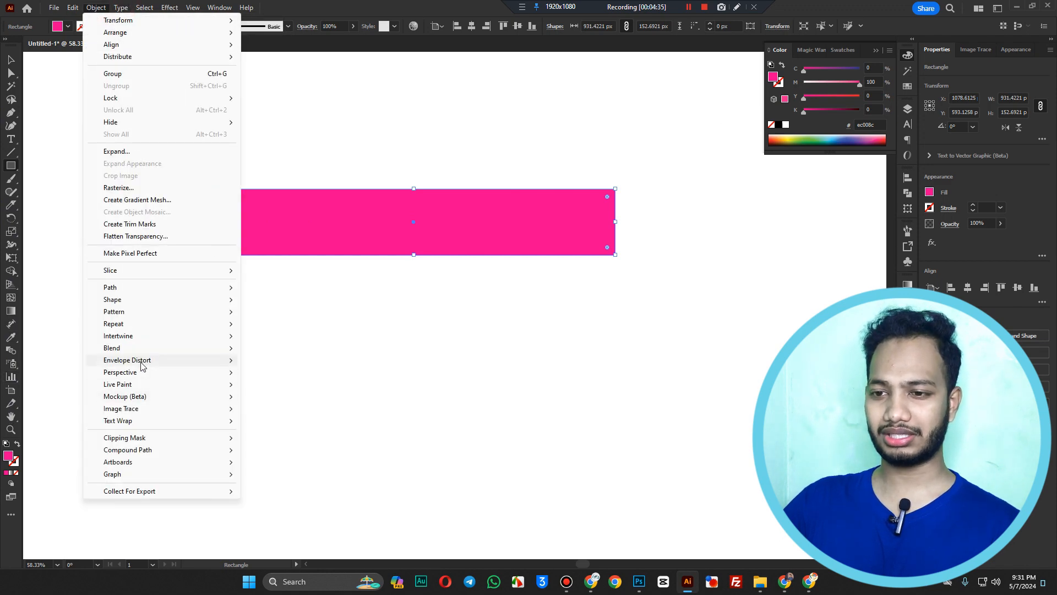
pyautogui.moveTo(137, 361)
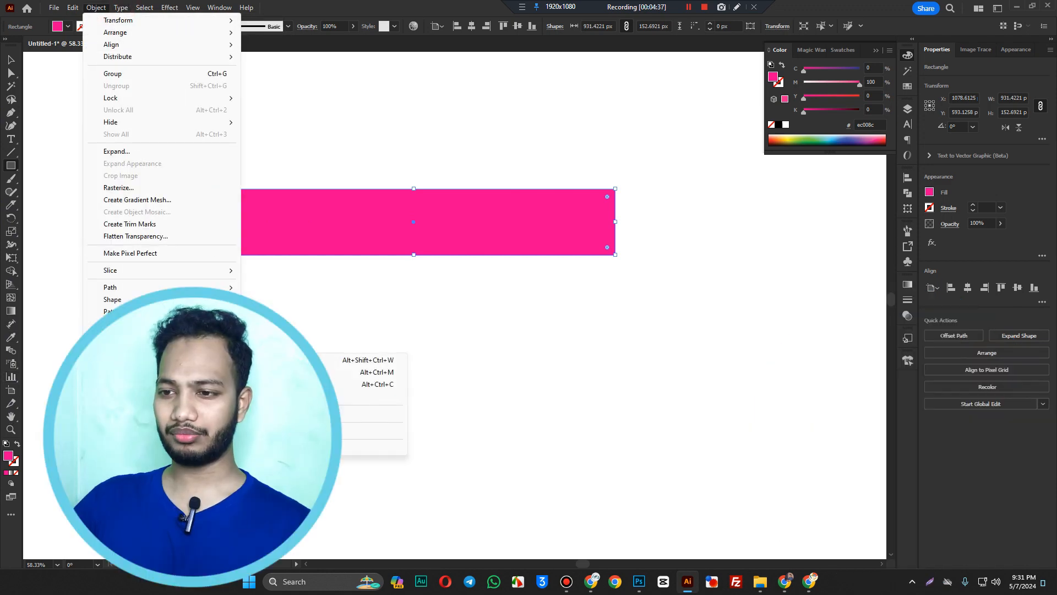
pyautogui.click(325, 366)
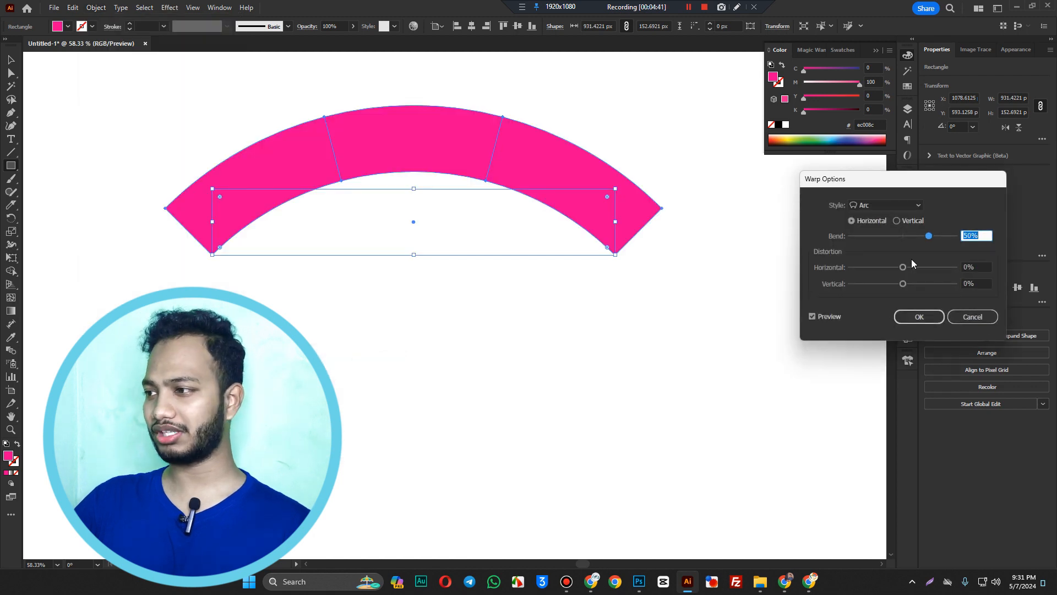
# Step: Try the Arc Lower warp style with an 11% bend and the Arch style with a 27% bend, switching between vertical and horizontal
pyautogui.moveTo(938, 238); pyautogui.dragTo(896, 233)
pyautogui.click(887, 205)
pyautogui.click(883, 230)
pyautogui.click(887, 205)
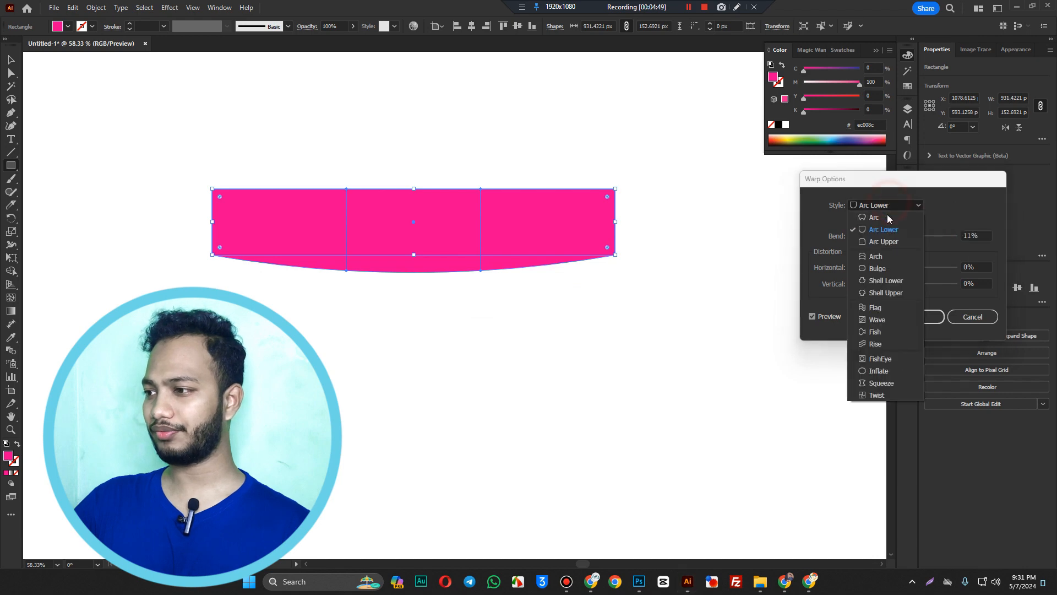
pyautogui.click(892, 249)
pyautogui.moveTo(910, 236); pyautogui.dragTo(920, 237)
pyautogui.click(897, 221)
pyautogui.click(872, 222)
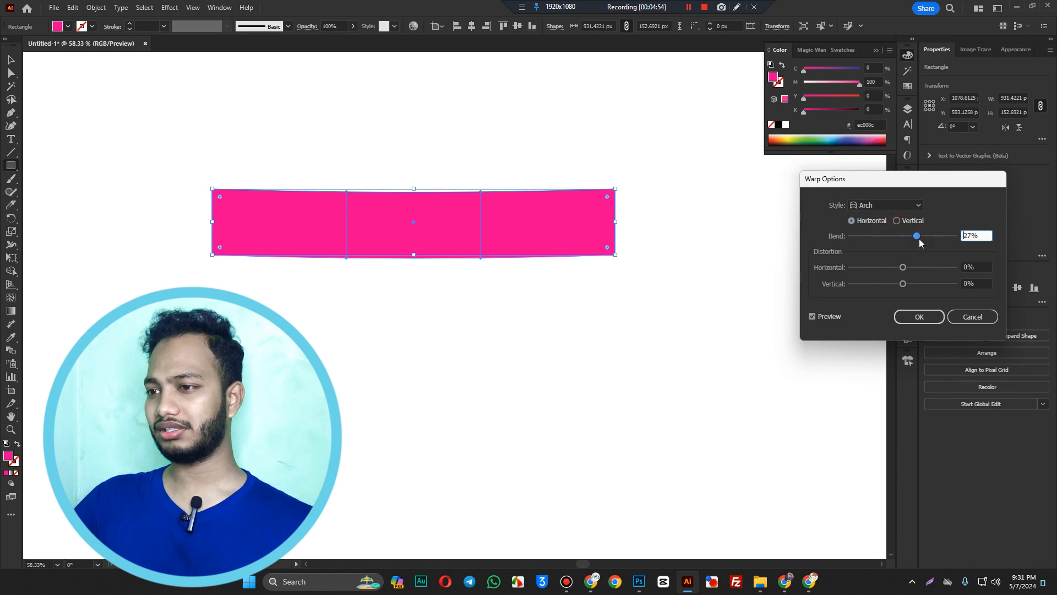
# Step: Warp the rectangle with the Flag style, horizontal orientation, 65% bend and -64% horizontal distortion
pyautogui.click(887, 206)
pyautogui.click(875, 306)
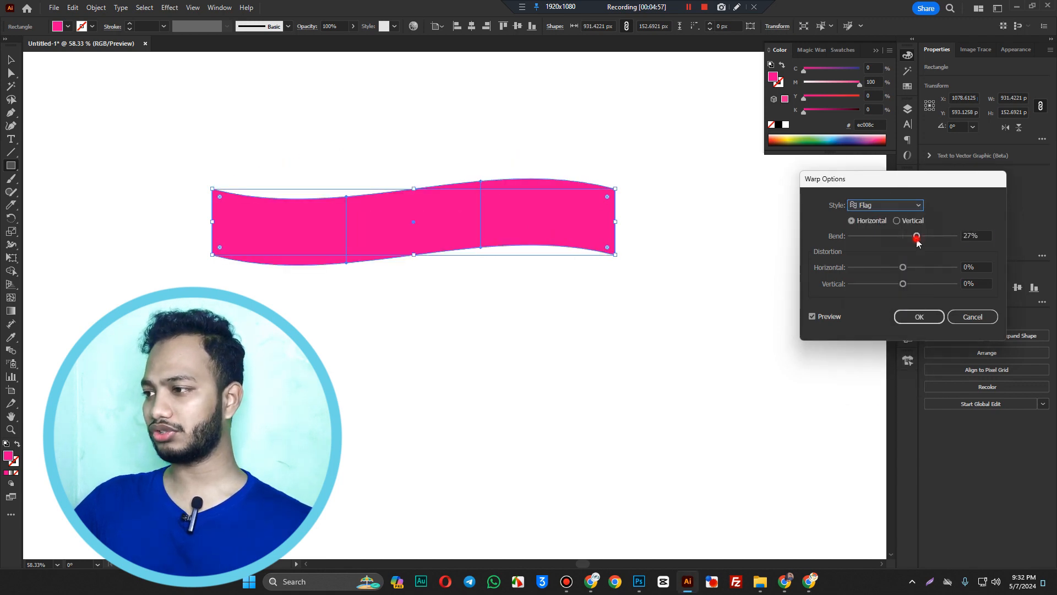
pyautogui.moveTo(916, 242); pyautogui.dragTo(936, 237)
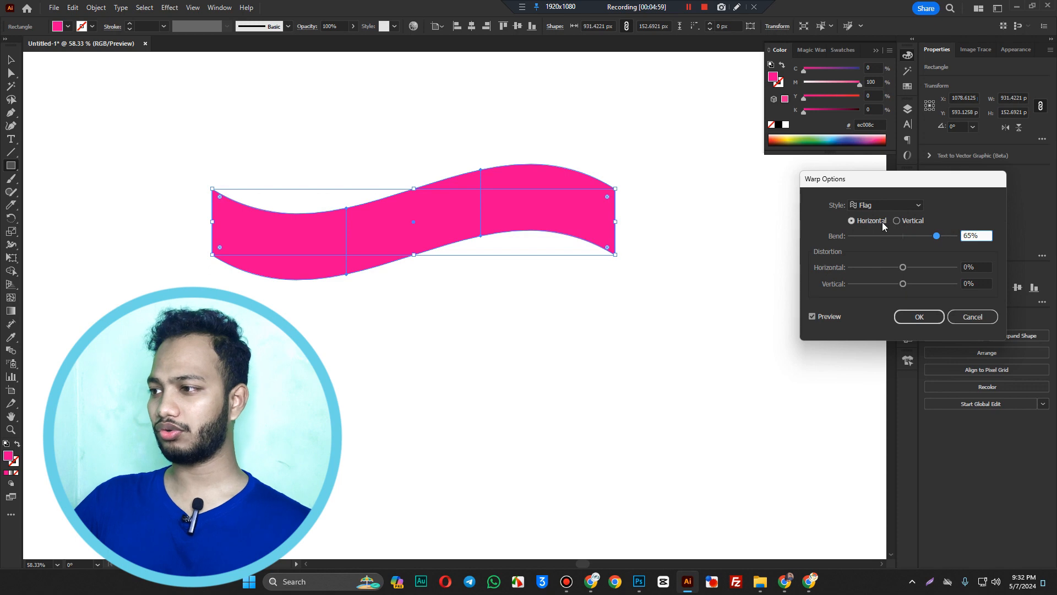
pyautogui.click(897, 221)
pyautogui.click(856, 220)
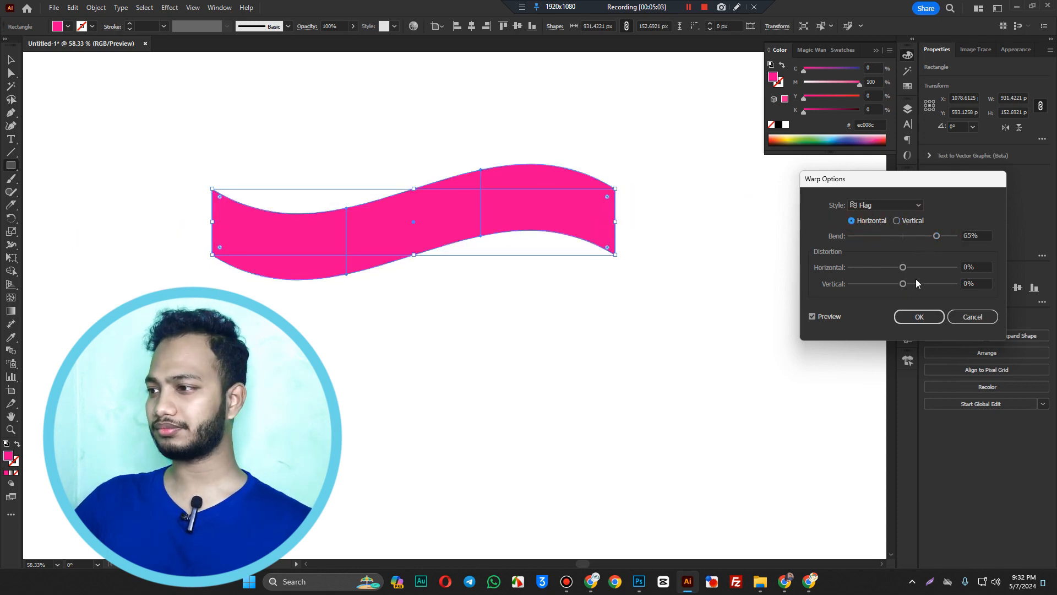
pyautogui.moveTo(903, 269); pyautogui.dragTo(869, 267)
pyautogui.click(921, 318)
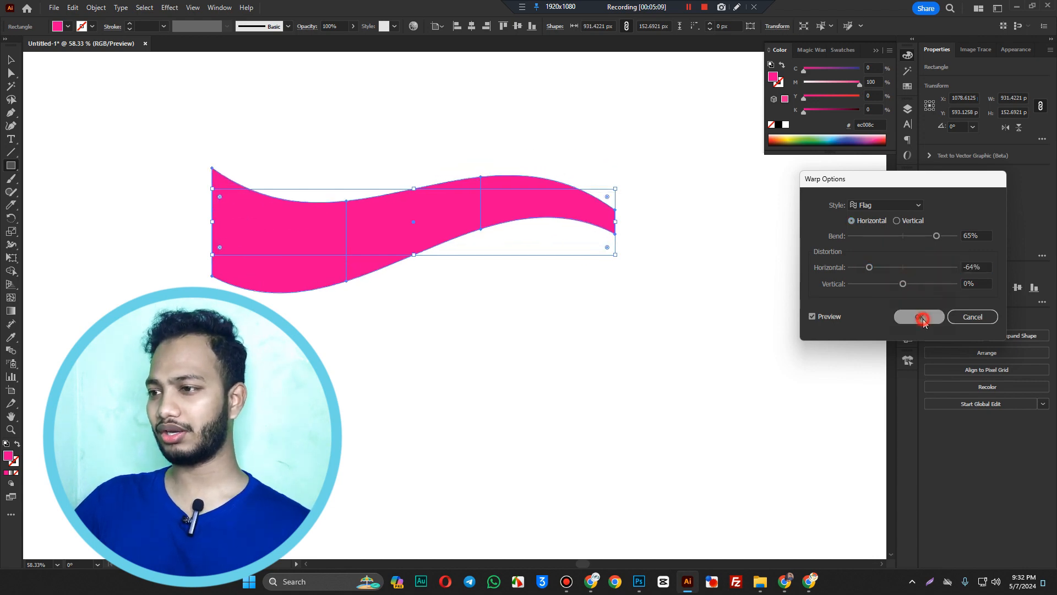
# Step: Isolate the contents of the warped shape with the Selection tool and leave isolation mode again
pyautogui.click(720, 304)
pyautogui.click(553, 306)
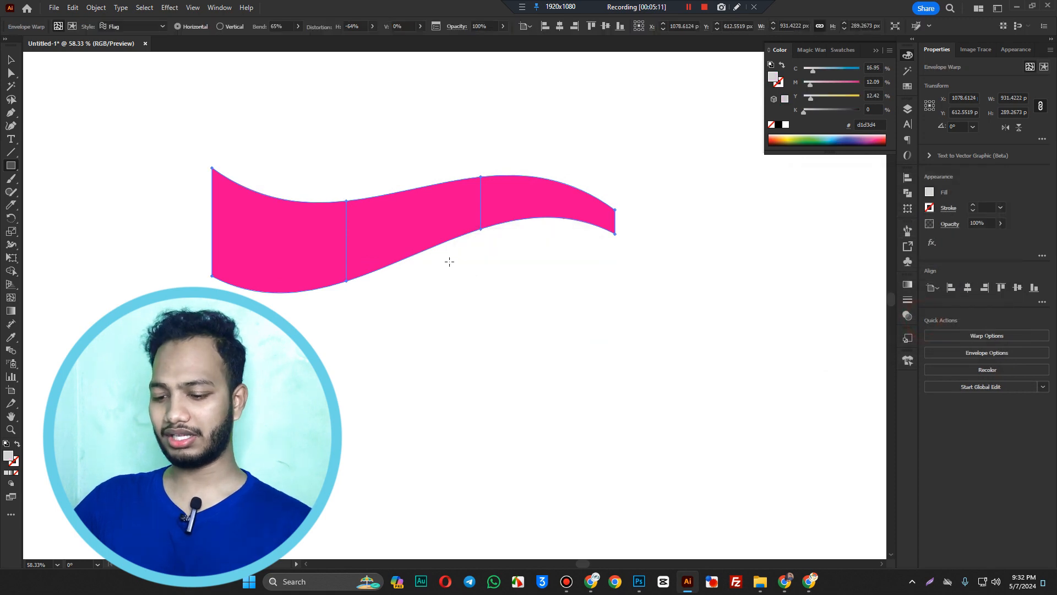
pyautogui.press('v')
pyautogui.click(384, 315)
pyautogui.click(323, 266)
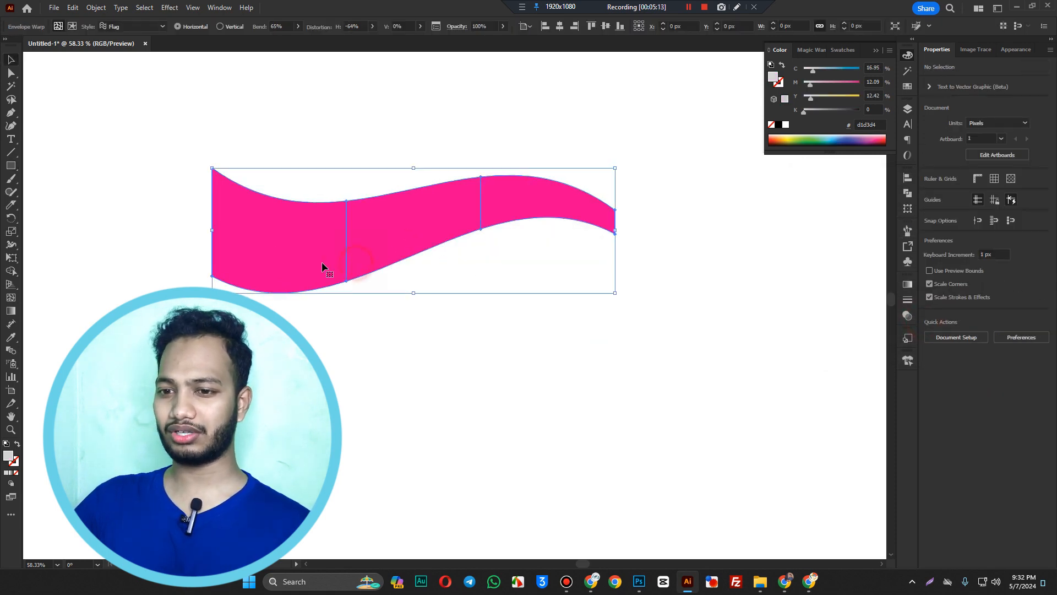
pyautogui.doubleClick(293, 232)
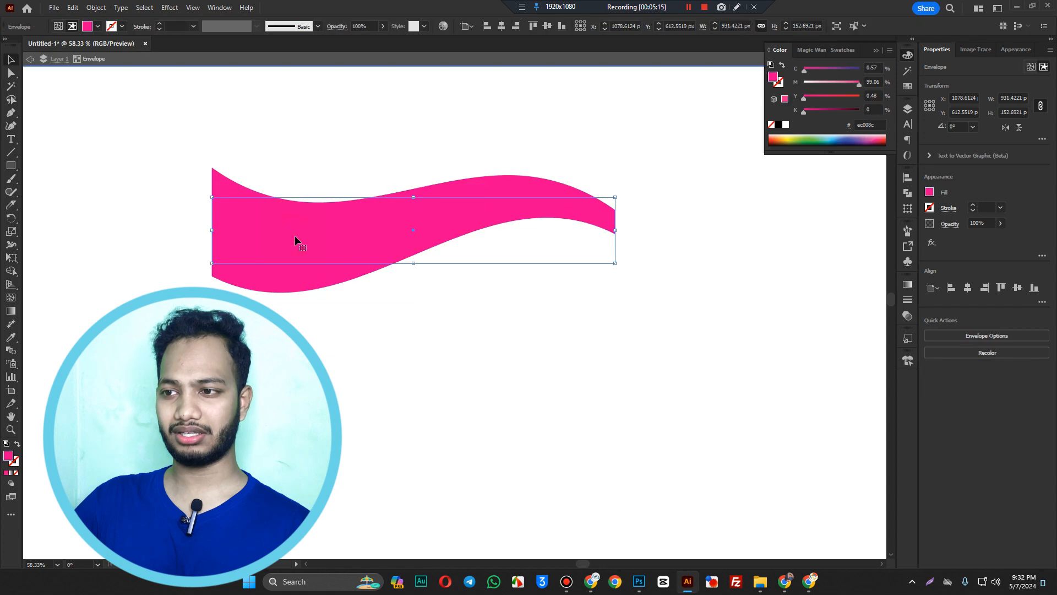
pyautogui.doubleClick(369, 355)
# Step: Expand the warped shape with Object and Fill included, and move it about 93 px right and 75 px down
pyautogui.click(346, 263)
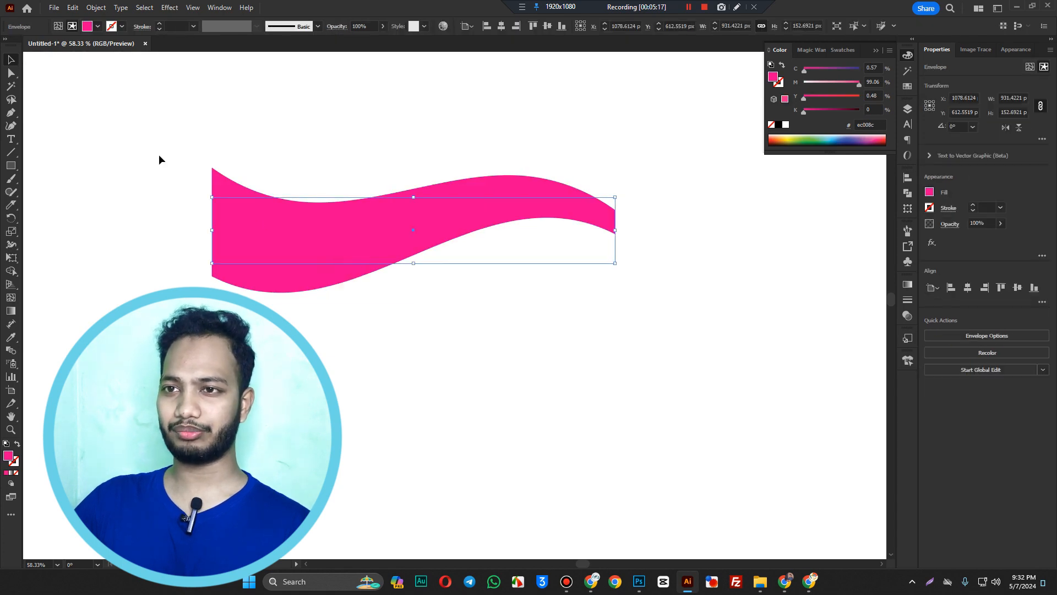
pyautogui.click(76, 9)
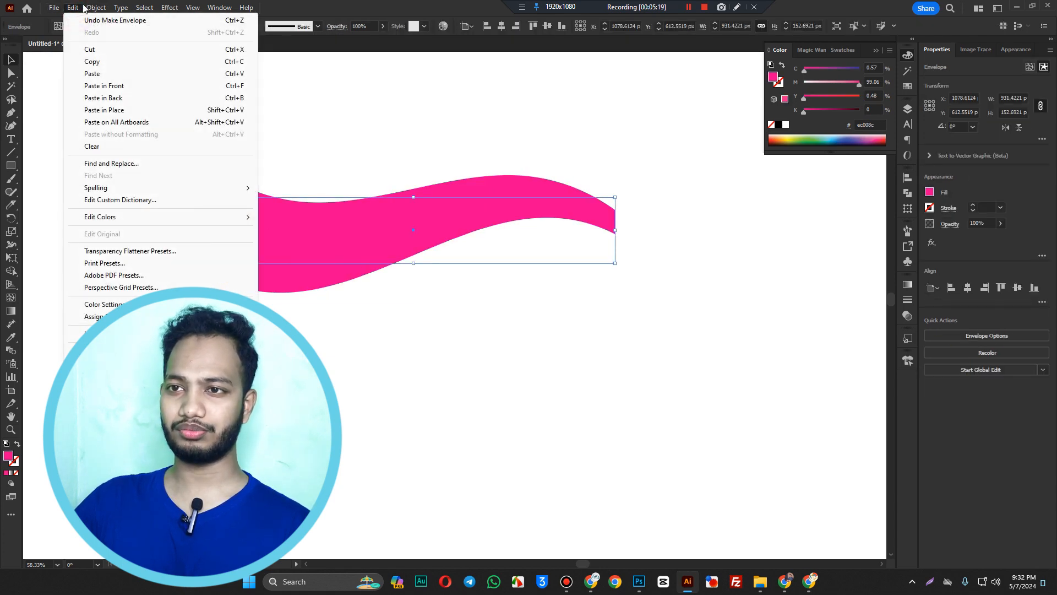
pyautogui.click(131, 152)
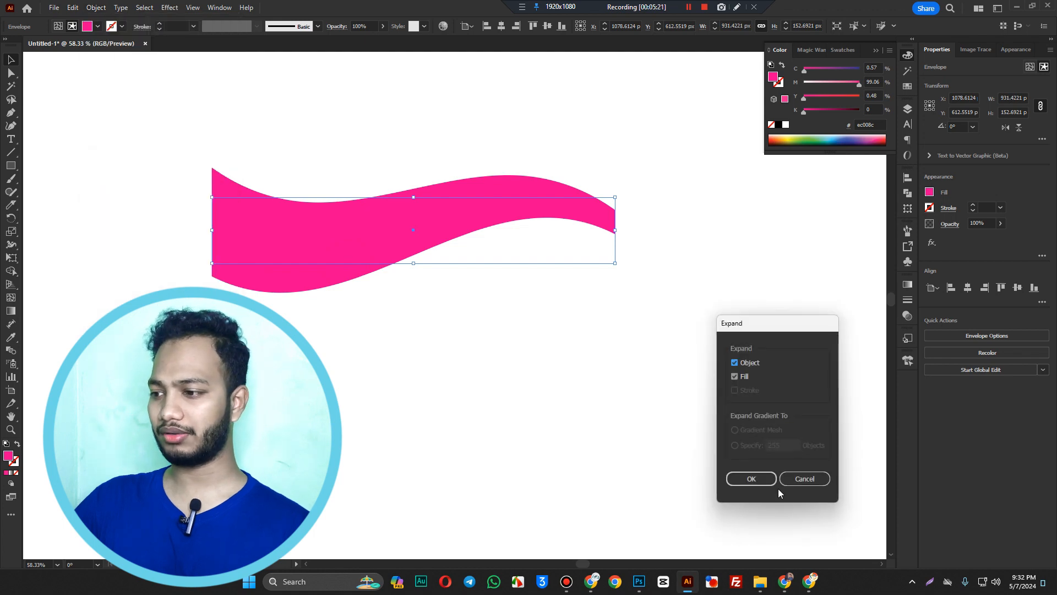
pyautogui.click(751, 478)
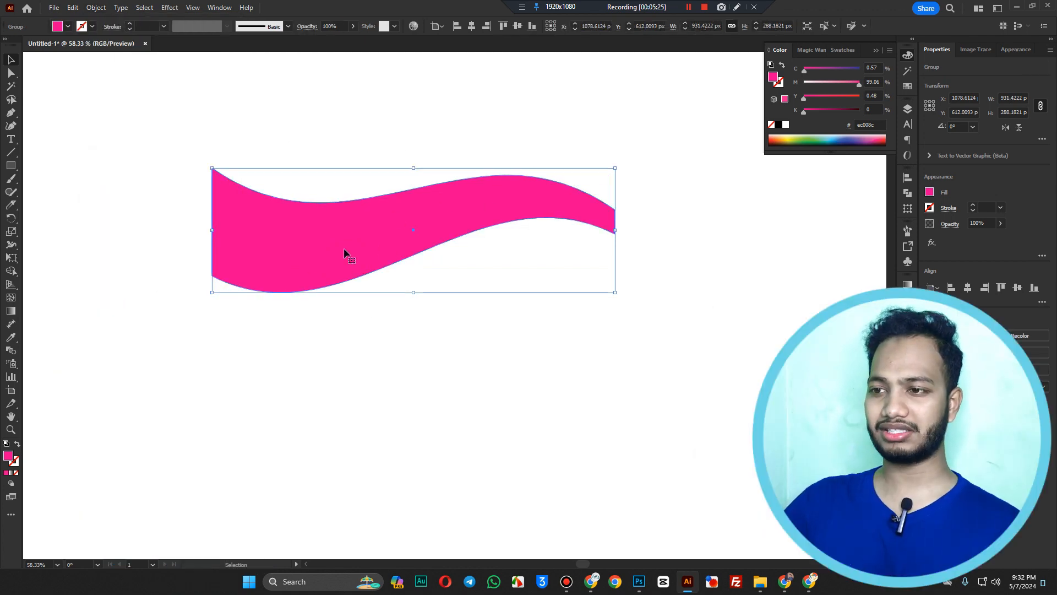
pyautogui.moveTo(345, 249); pyautogui.dragTo(384, 280)
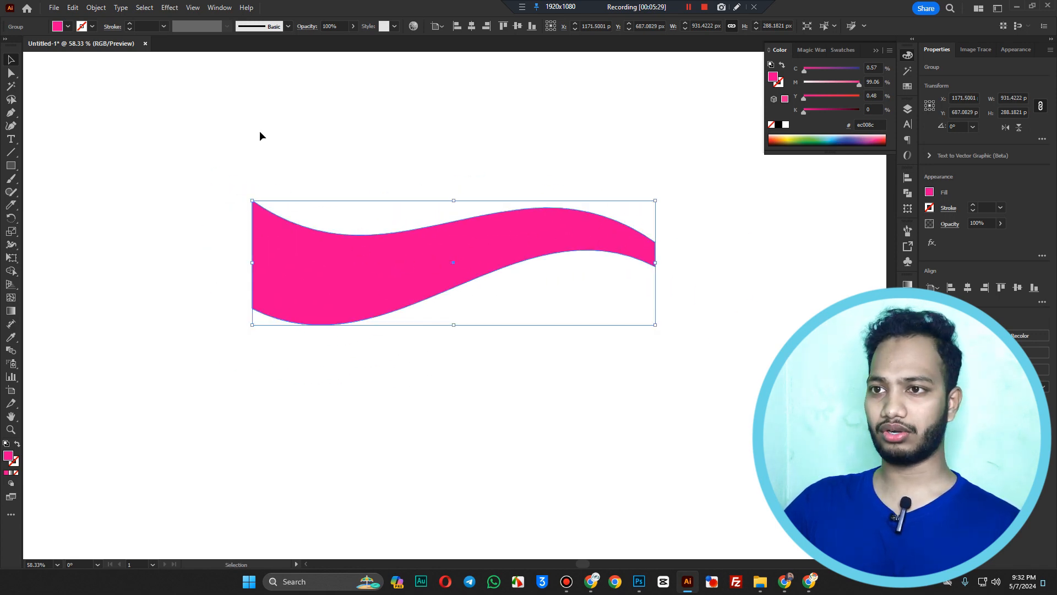
# Step: Apply an envelope mesh distortion with 6 rows and 4 columns to the expanded pink wave shape
pyautogui.click(95, 7)
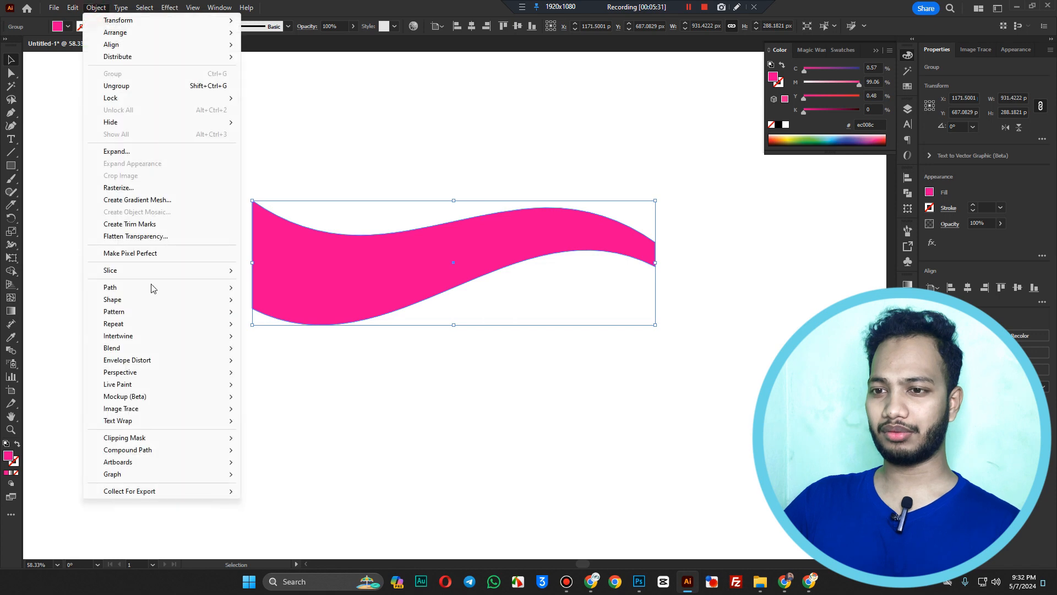
pyautogui.moveTo(209, 360)
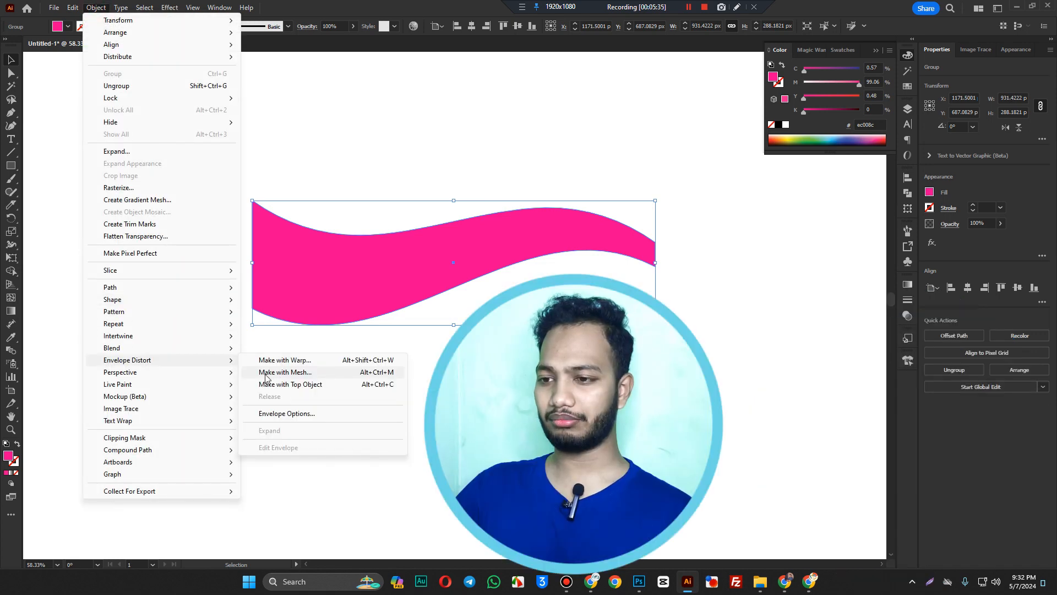
pyautogui.click(282, 372)
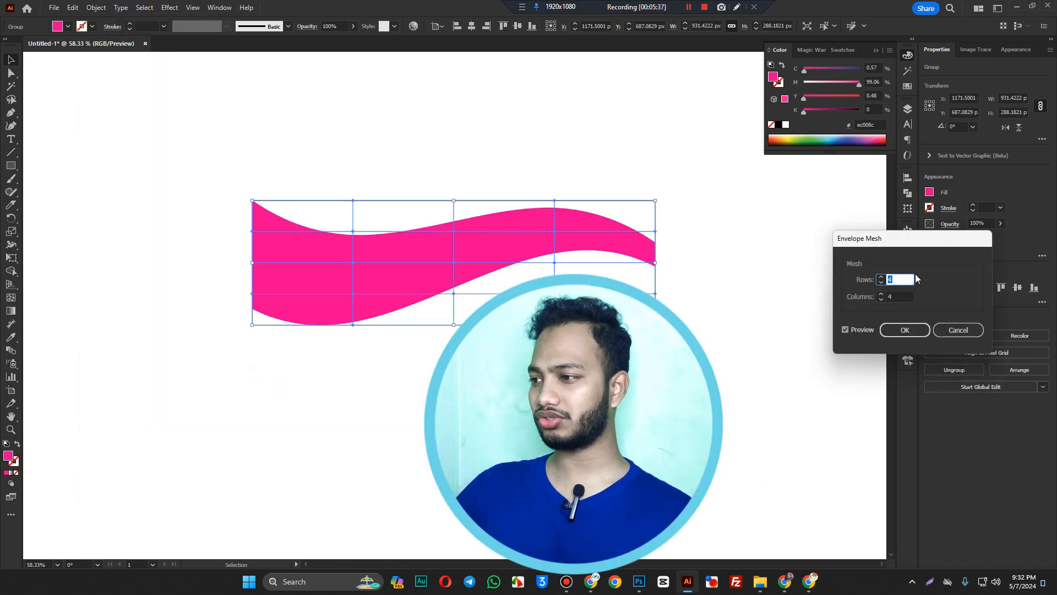
pyautogui.write('5')
pyautogui.write('6')
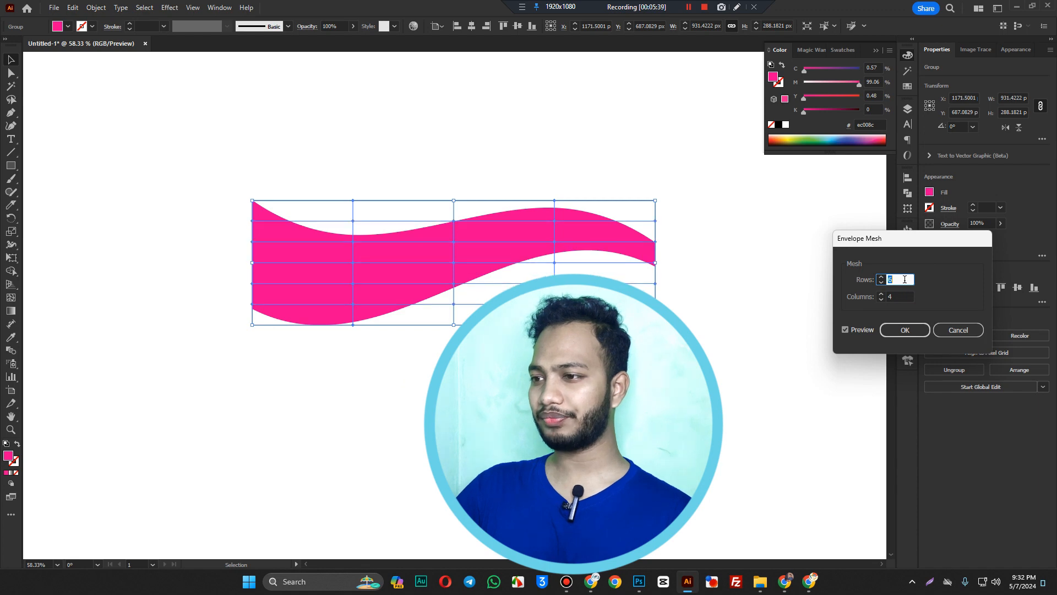
pyautogui.click(904, 330)
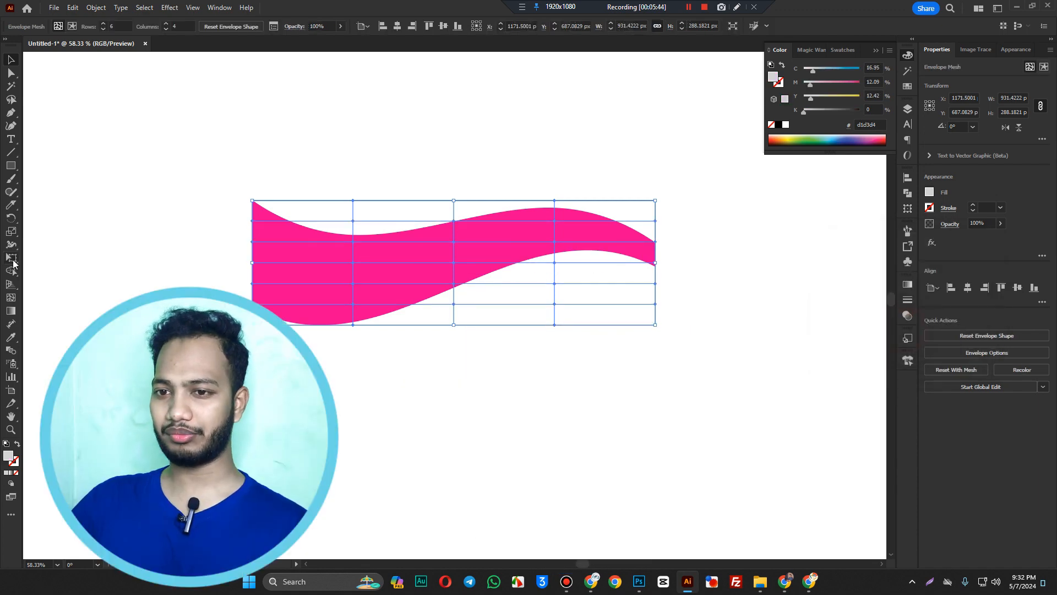
# Step: Distort the pink shape by moving four interior mesh points and one bottom-edge point of the envelope with Direct Selection
pyautogui.moveTo(311, 245); pyautogui.dragTo(268, 192)
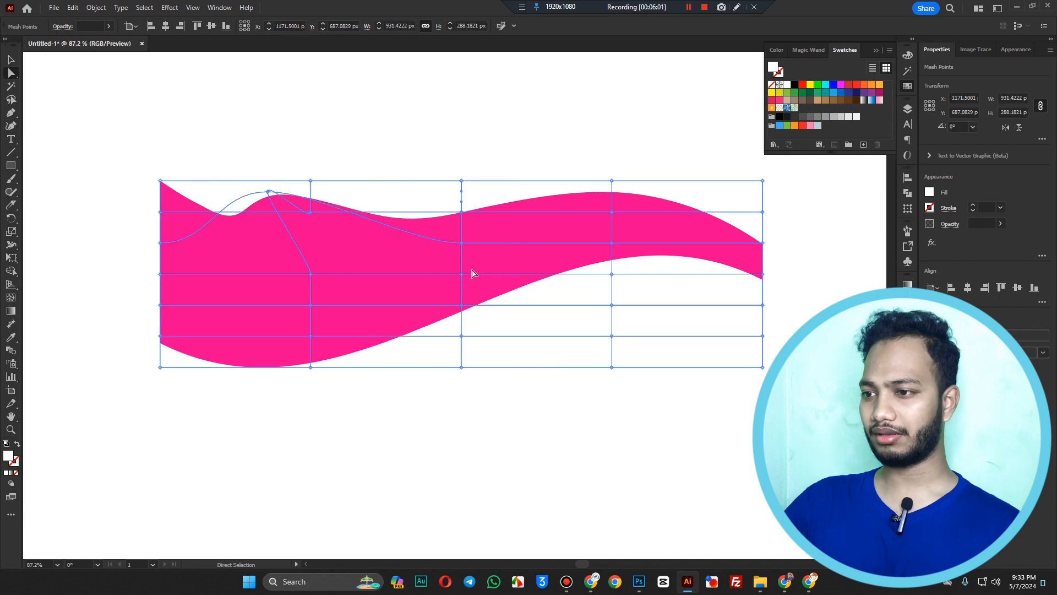
pyautogui.moveTo(461, 274); pyautogui.dragTo(570, 315)
pyautogui.moveTo(611, 274); pyautogui.dragTo(697, 332)
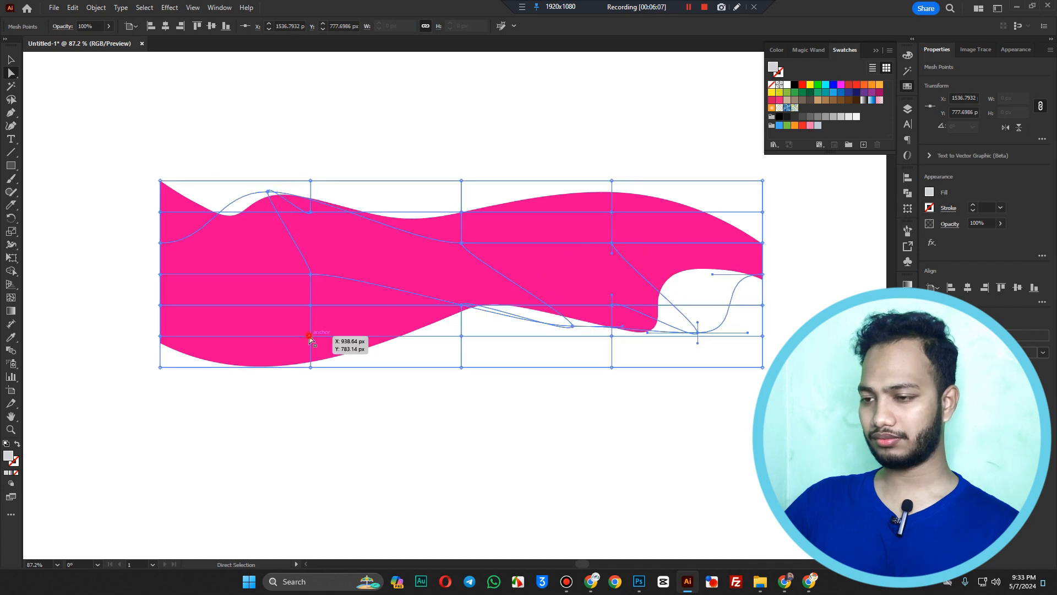
pyautogui.moveTo(310, 336); pyautogui.dragTo(427, 445)
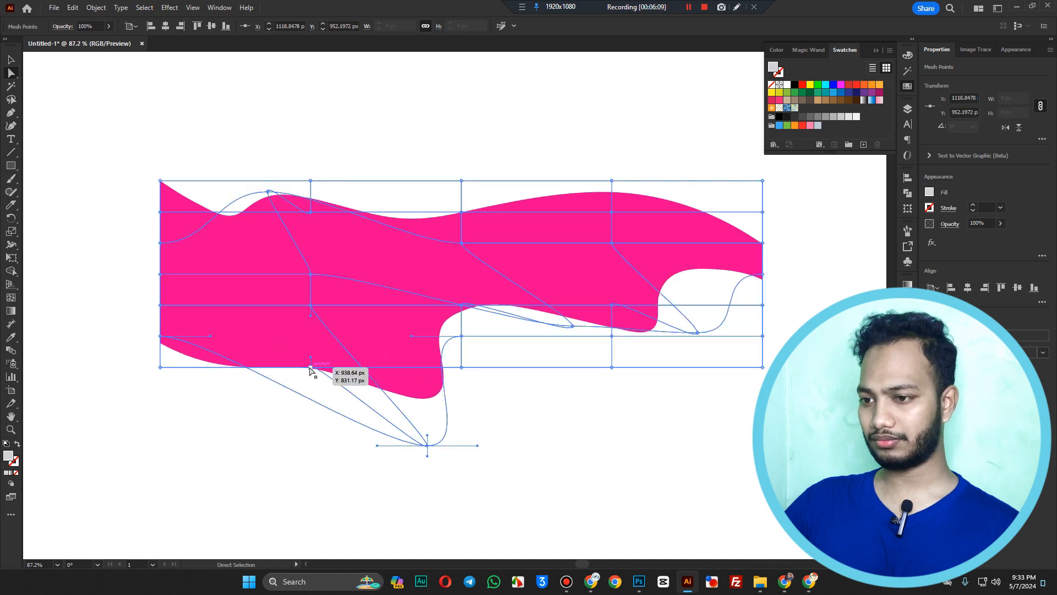
pyautogui.moveTo(310, 366); pyautogui.dragTo(291, 298)
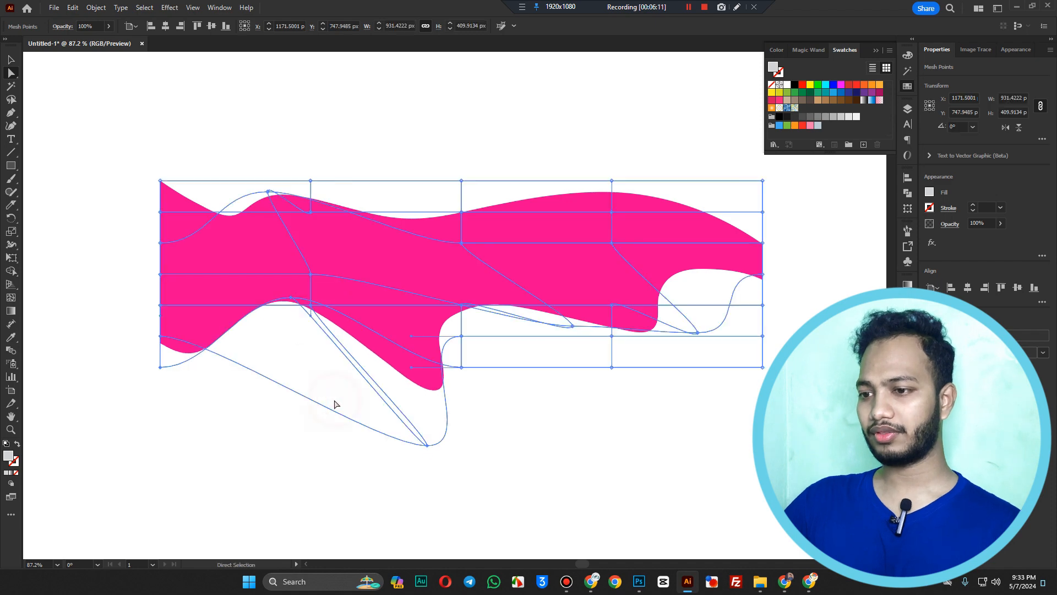
# Step: Select the distorted mesh shape with the Selection tool and clear it from the artboard
pyautogui.click(289, 438)
pyautogui.press('v')
pyautogui.click(516, 203)
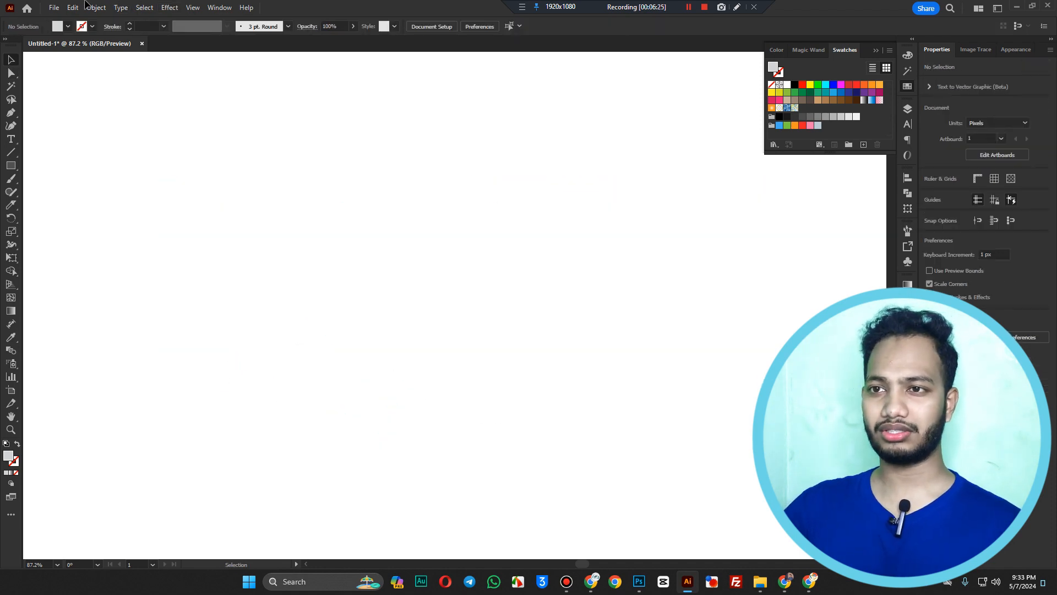
# Step: Examine the Object, Type and View commands, including recent fonts, type sizes, Change Case and the grid and snapping options
pyautogui.click(98, 8)
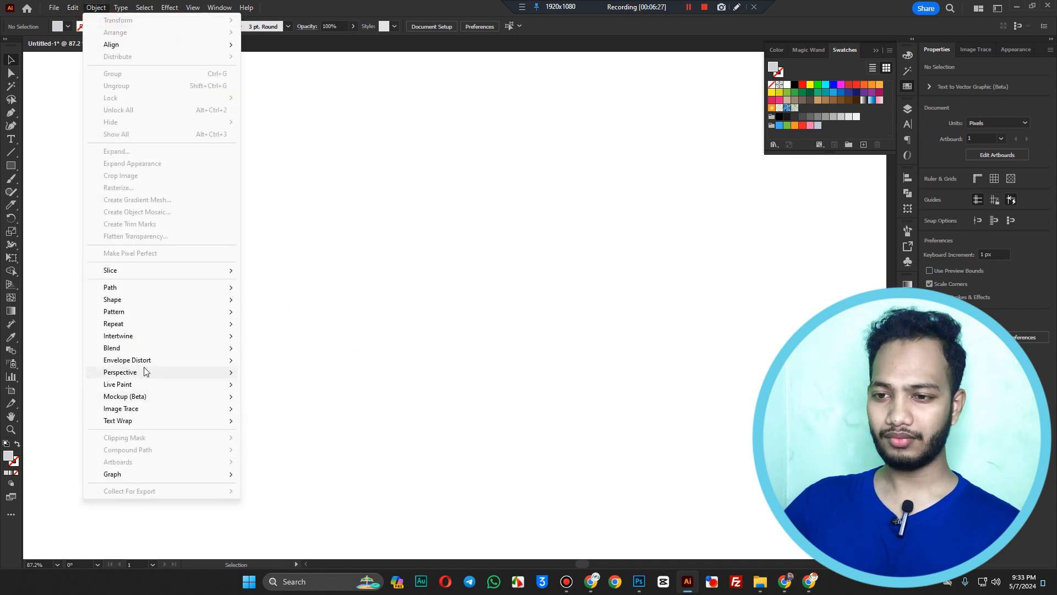
pyautogui.moveTo(146, 372)
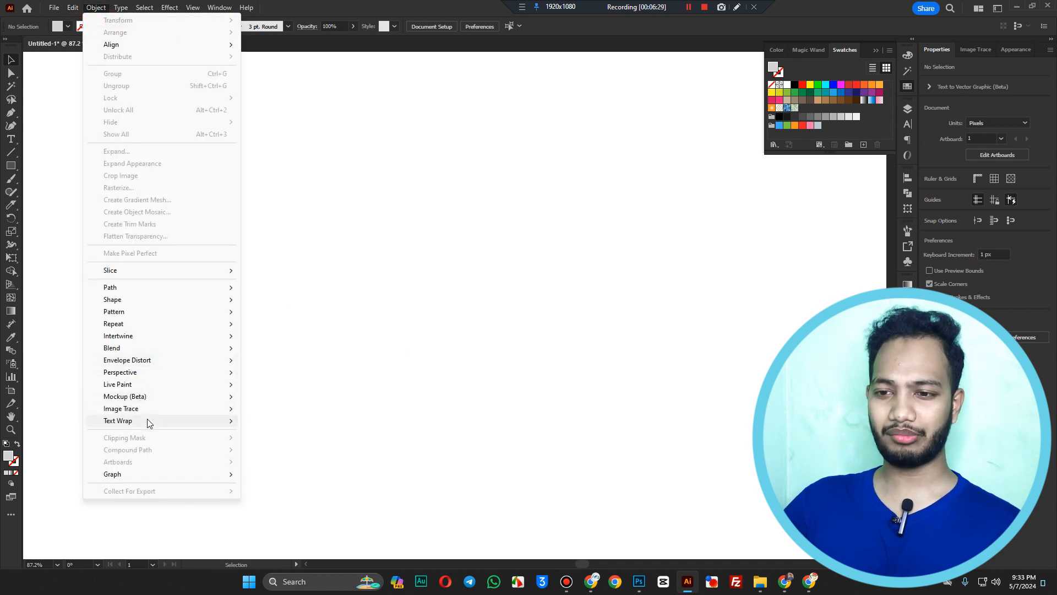
pyautogui.moveTo(140, 424)
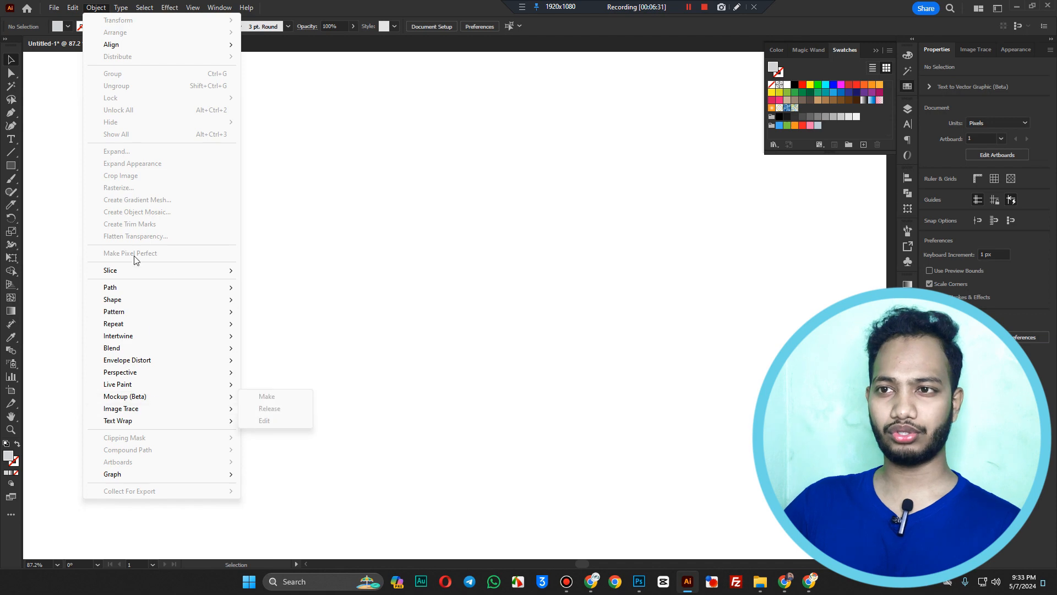
pyautogui.moveTo(154, 7)
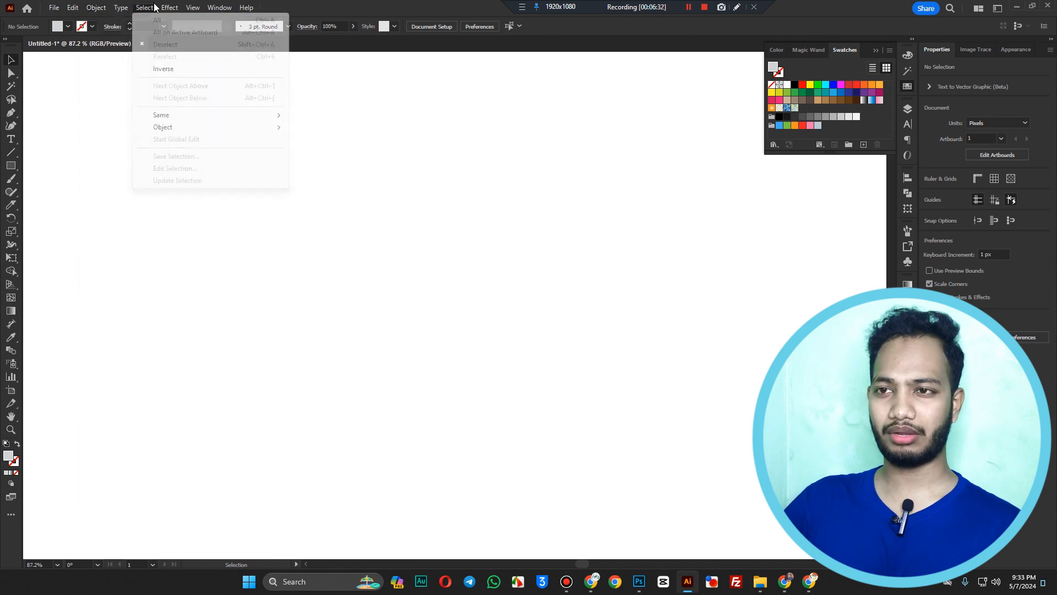
pyautogui.click(126, 11)
pyautogui.click(122, 9)
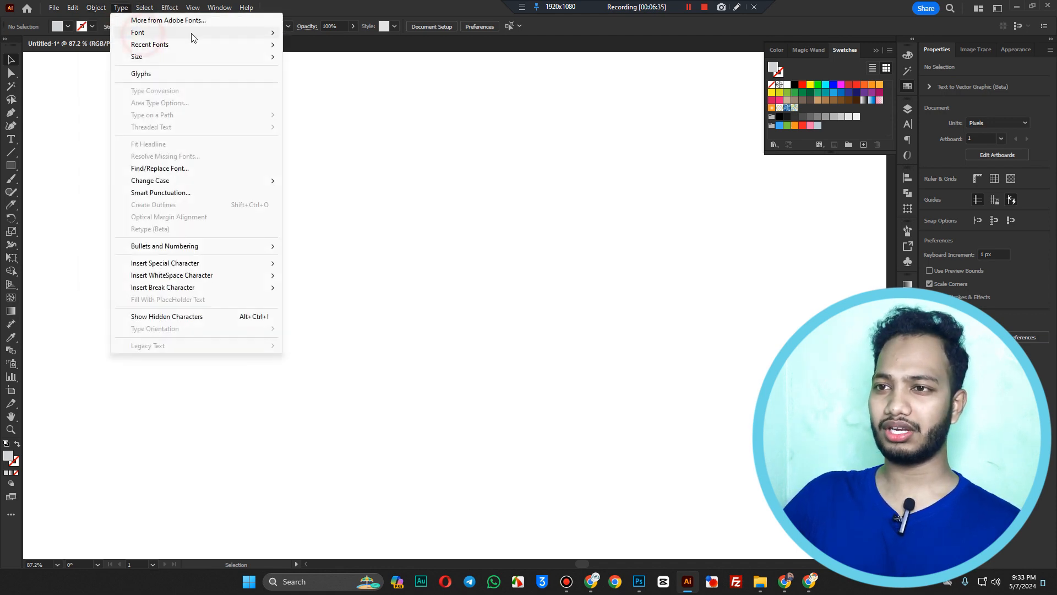
pyautogui.click(165, 48)
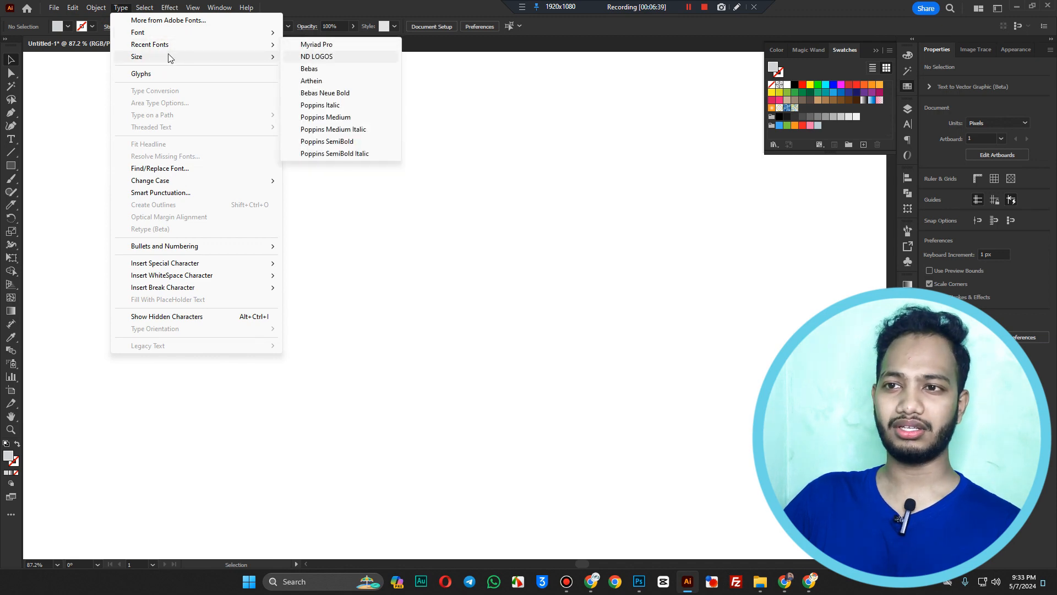
pyautogui.moveTo(202, 60)
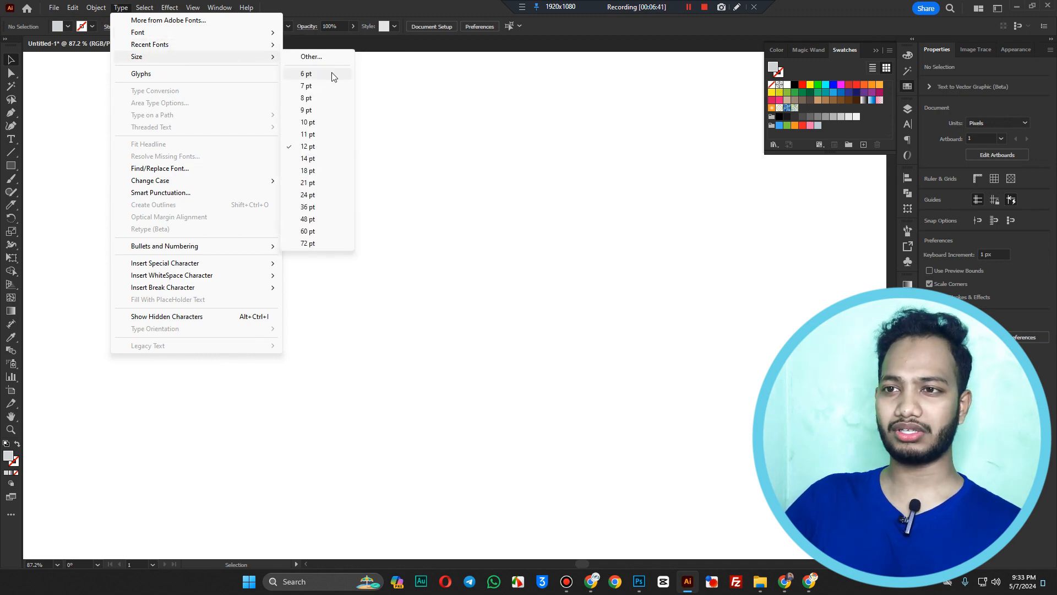
pyautogui.moveTo(163, 182)
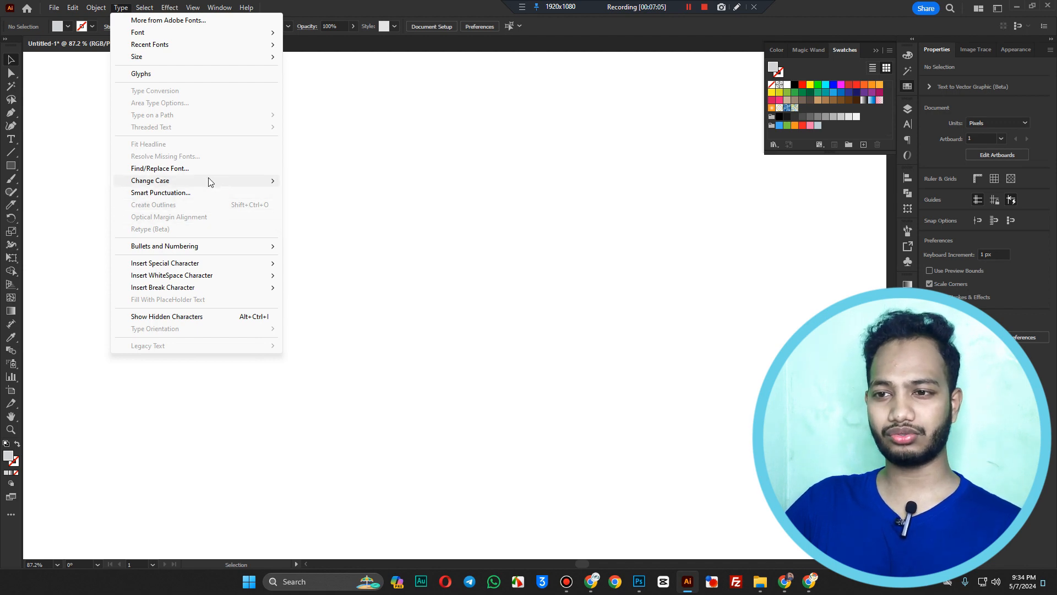
pyautogui.moveTo(171, 9)
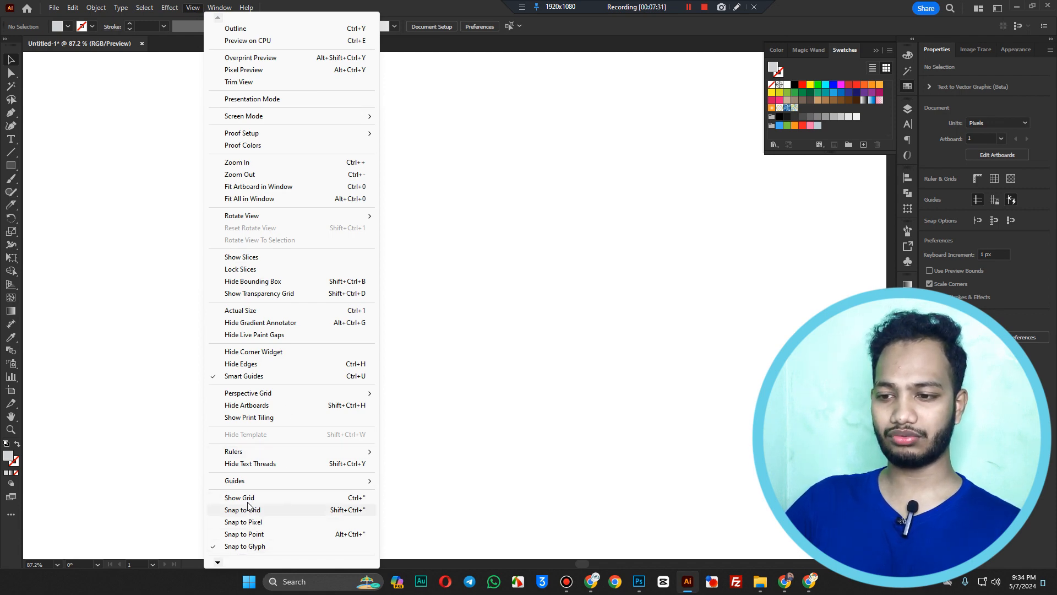
pyautogui.click(593, 390)
# Step: Draw a light grey rectangle about 427 by 434 px and place a duplicate against its right edge
pyautogui.click(12, 166)
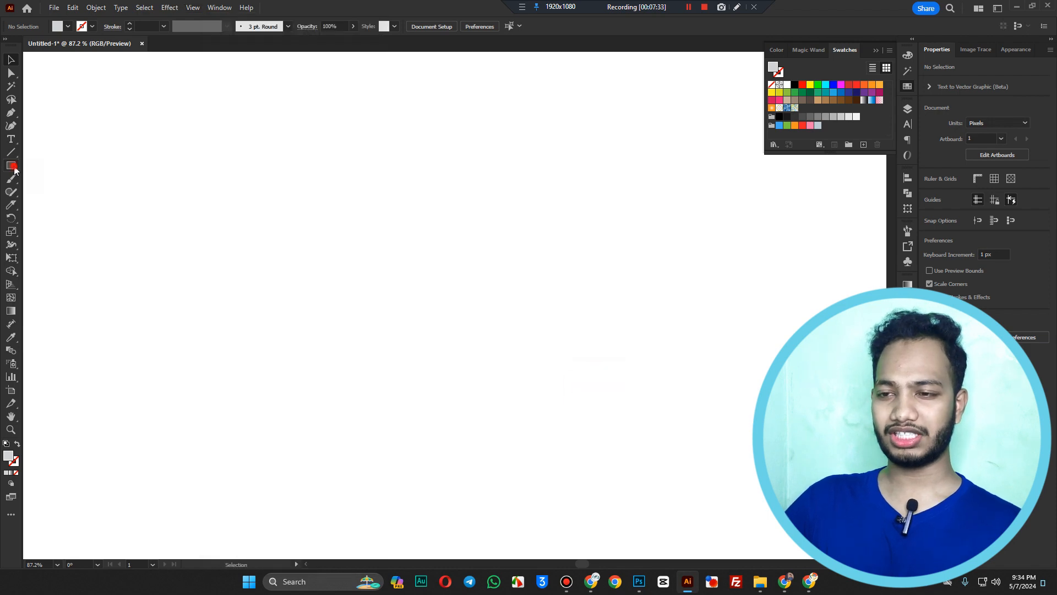
pyautogui.moveTo(201, 192); pyautogui.dragTo(477, 471)
pyautogui.press('v')
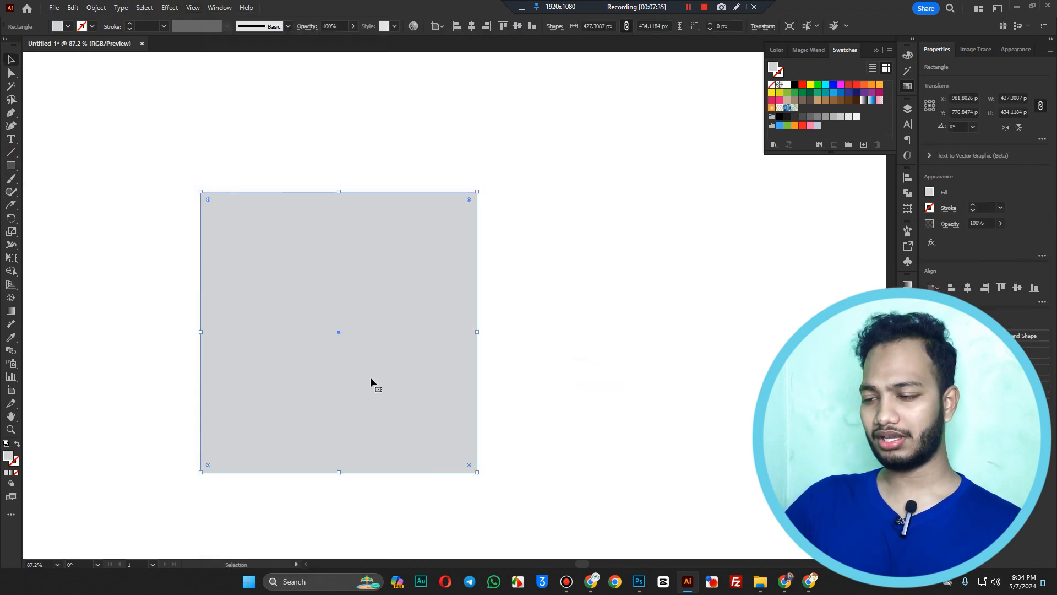
pyautogui.moveTo(293, 387)
pyautogui.mouseDown()
pyautogui.moveTo(512, 394)
pyautogui.moveTo(319, 347)
pyautogui.moveTo(573, 401)
pyautogui.moveTo(570, 371)
pyautogui.moveTo(559, 397)
pyautogui.mouseUp()
# Step: Shift the duplicate slightly off the grey rectangle, fill it magenta, and move it back flush with the grey rectangle's right edge
pyautogui.scroll(8, 481, 460)
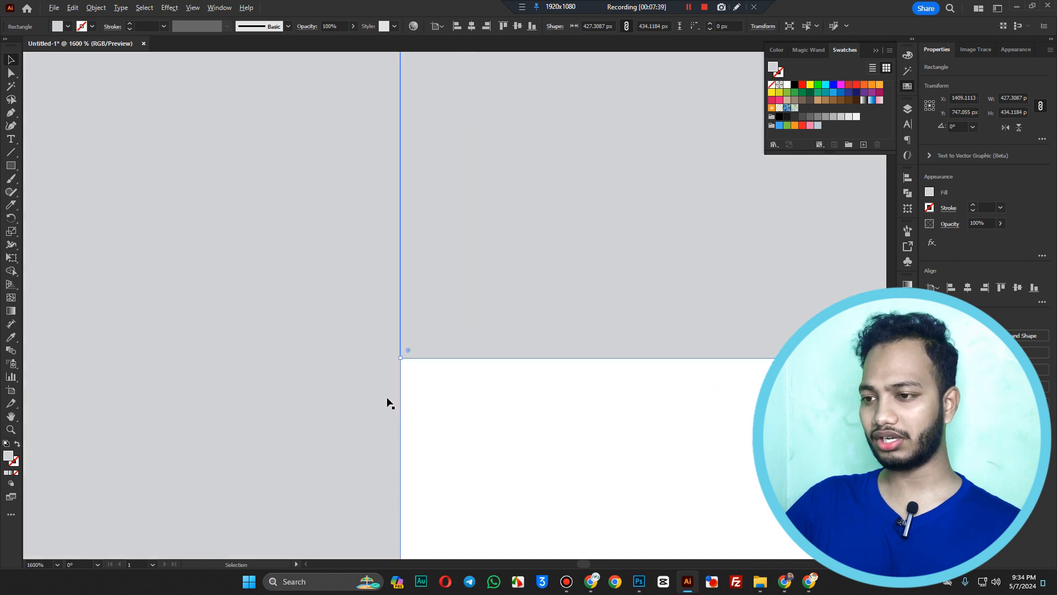
pyautogui.scroll(5, 389, 400)
pyautogui.moveTo(483, 163); pyautogui.dragTo(352, 443)
pyautogui.click(397, 398)
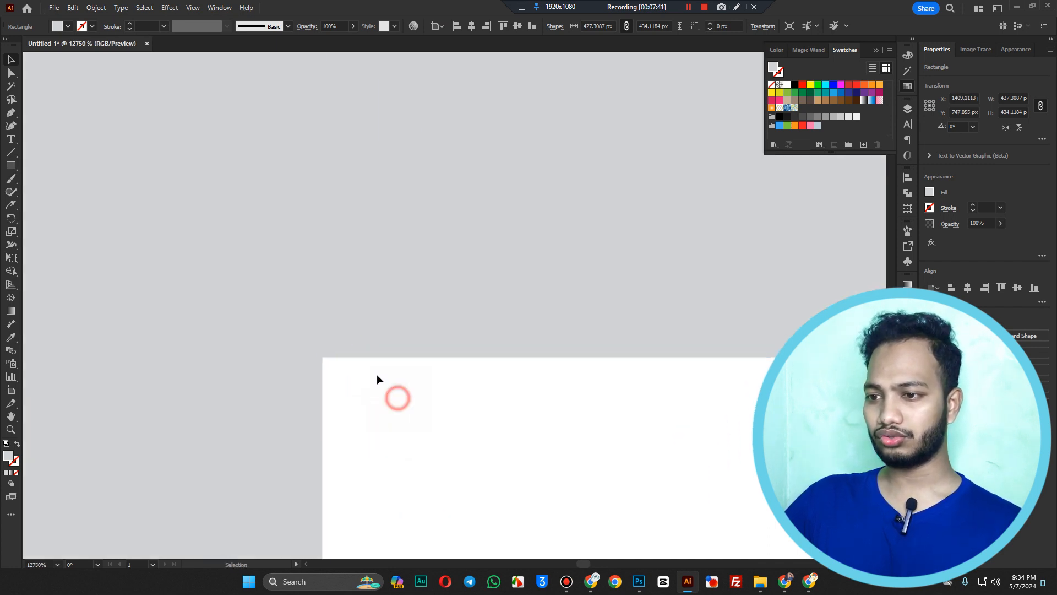
pyautogui.moveTo(360, 341)
pyautogui.mouseDown()
pyautogui.moveTo(407, 341)
pyautogui.moveTo(373, 338)
pyautogui.moveTo(358, 354)
pyautogui.moveTo(276, 361)
pyautogui.moveTo(329, 315)
pyautogui.moveTo(361, 349)
pyautogui.mouseUp()
pyautogui.click(841, 84)
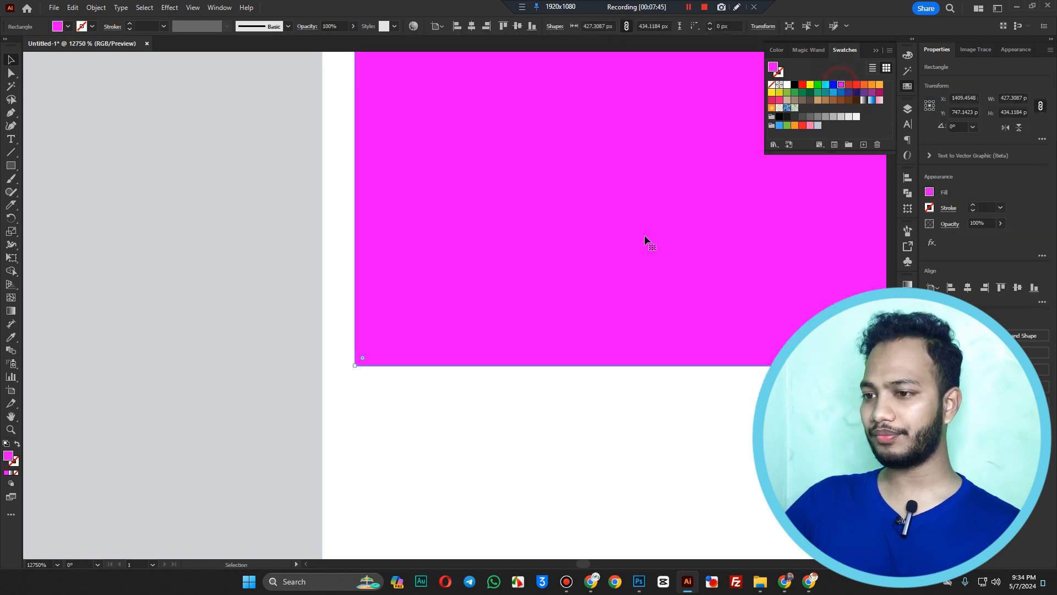
pyautogui.moveTo(527, 292); pyautogui.dragTo(495, 363)
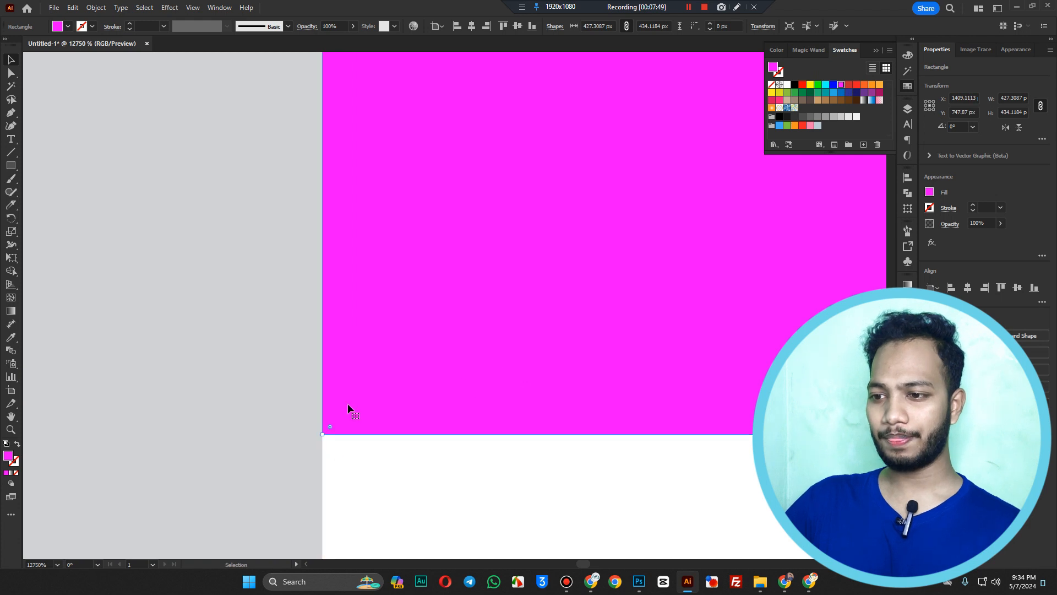
# Step: Separate the magenta rectangle slightly from the grey one, fill it blue, and move it back flush with the grey edge
pyautogui.moveTo(347, 400); pyautogui.dragTo(385, 392)
pyautogui.click(833, 86)
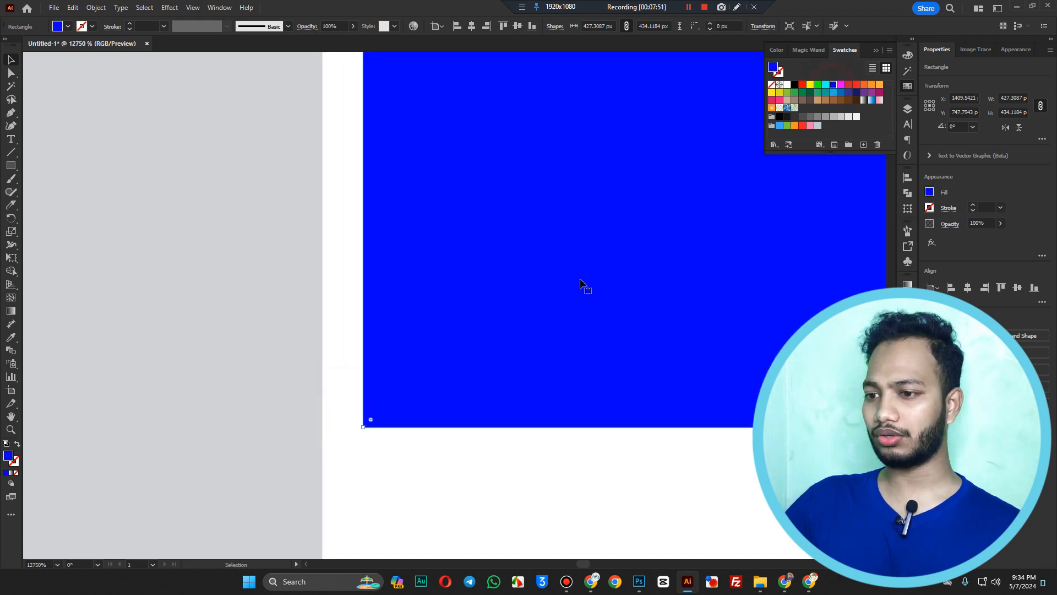
pyautogui.moveTo(585, 288); pyautogui.dragTo(540, 307)
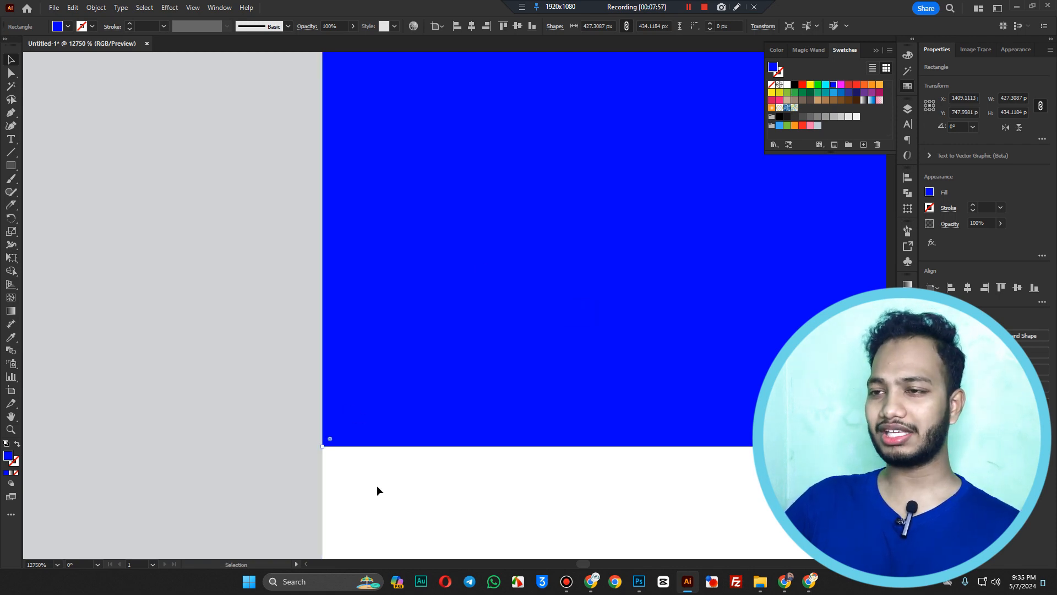
# Step: Turn on Snap to Grid for the document
pyautogui.moveTo(413, 484); pyautogui.dragTo(254, 378)
pyautogui.click(170, 7)
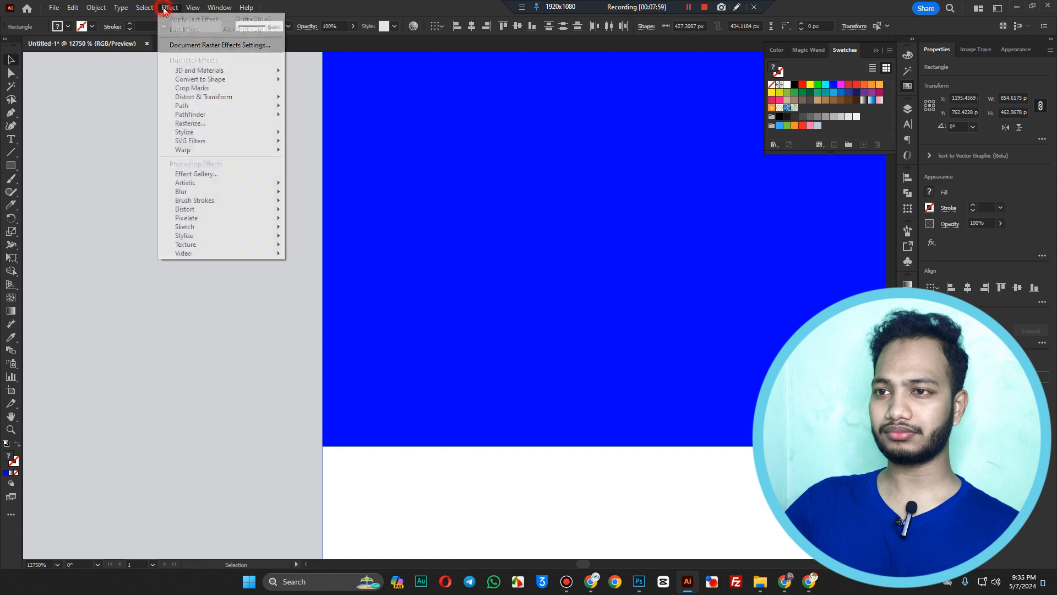
pyautogui.moveTo(190, 8)
pyautogui.click(502, 460)
pyautogui.click(193, 8)
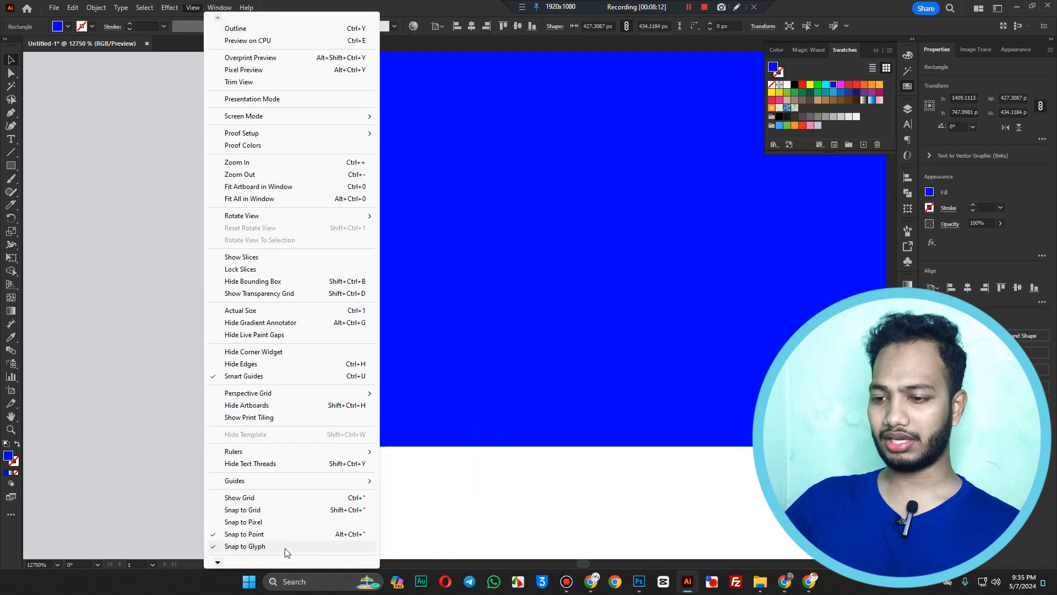
pyautogui.click(265, 510)
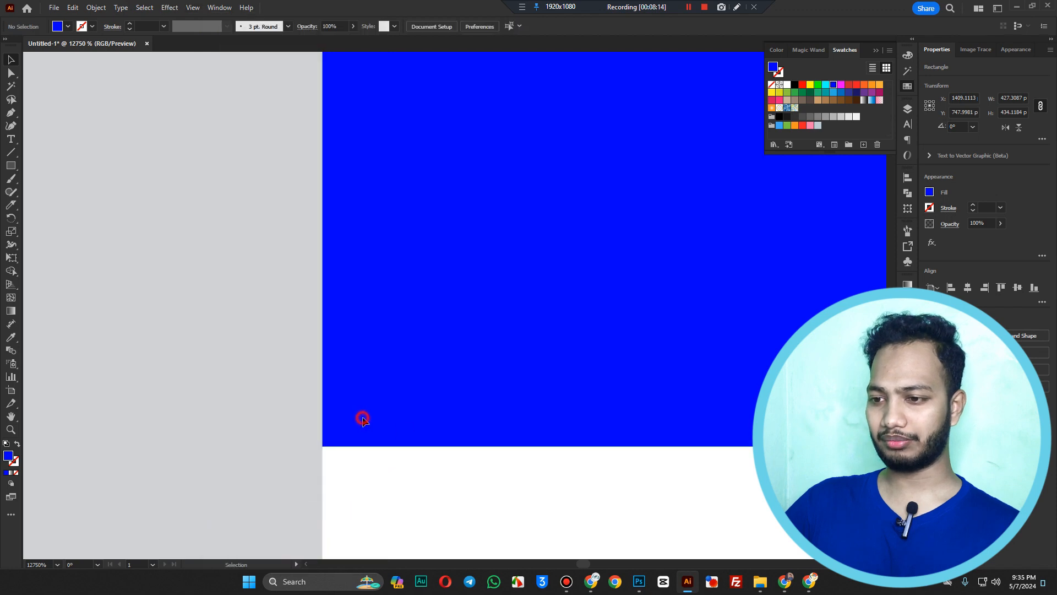
# Step: Try moving the blue rectangle away from and back beside the grey rectangle with snapping on, and undo the last move
pyautogui.moveTo(361, 417); pyautogui.dragTo(508, 422)
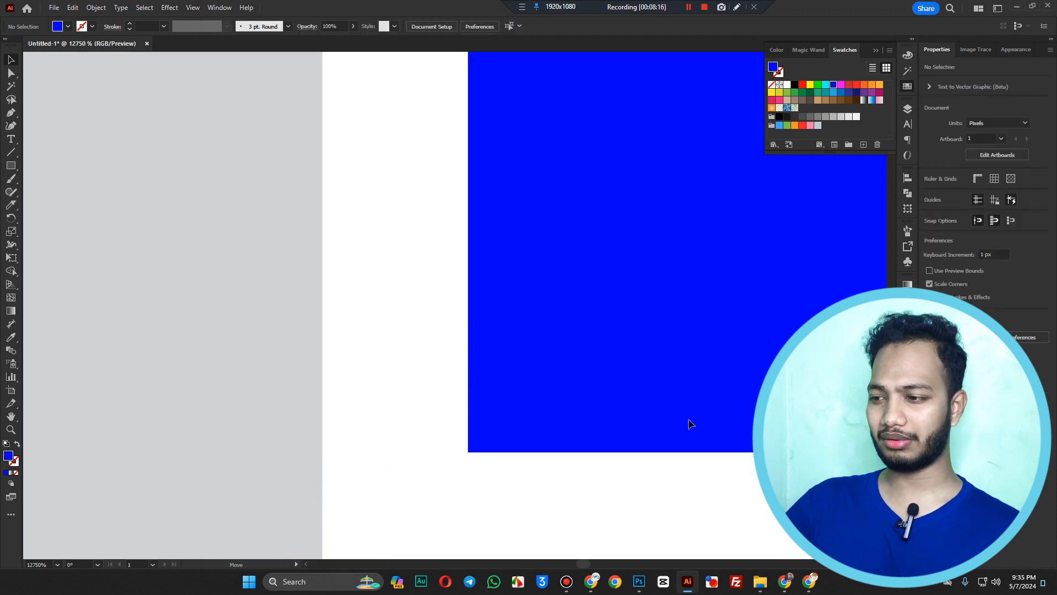
pyautogui.scroll(-10, 682, 419)
pyautogui.moveTo(689, 419); pyautogui.dragTo(494, 458)
pyautogui.click(687, 435)
pyautogui.moveTo(482, 410); pyautogui.dragTo(417, 190)
pyautogui.scroll(6, 461, 445)
pyautogui.scroll(4, 461, 445)
pyautogui.hotkey('ctrl', 'z')
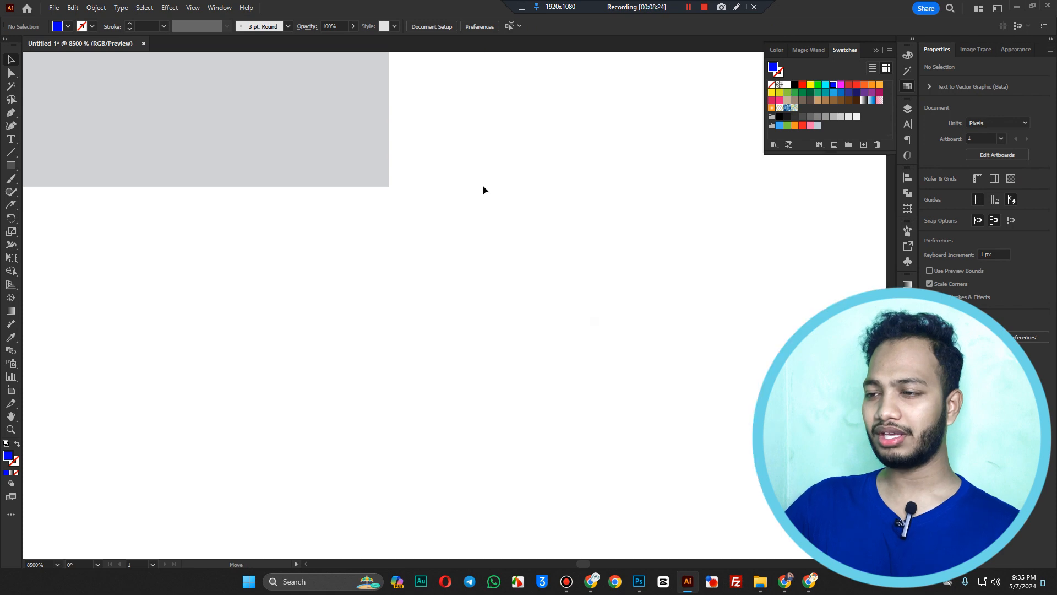
# Step: Move the blue rectangle so its lower-left corner slightly overlaps the grey rectangle's lower-right corner
pyautogui.scroll(-8, 487, 280)
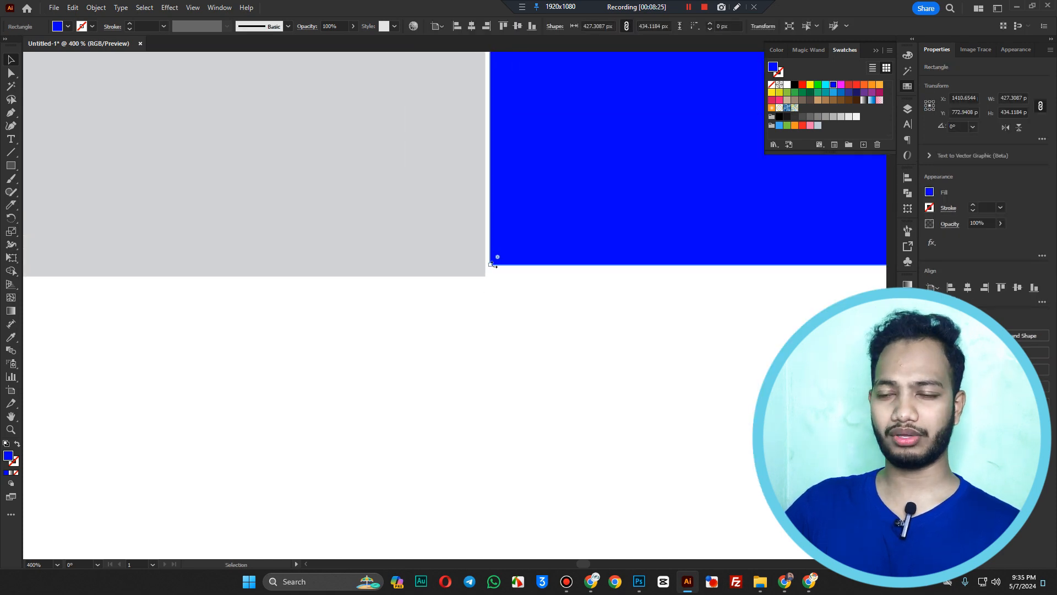
pyautogui.moveTo(515, 263); pyautogui.dragTo(505, 252)
pyautogui.scroll(3, 487, 270)
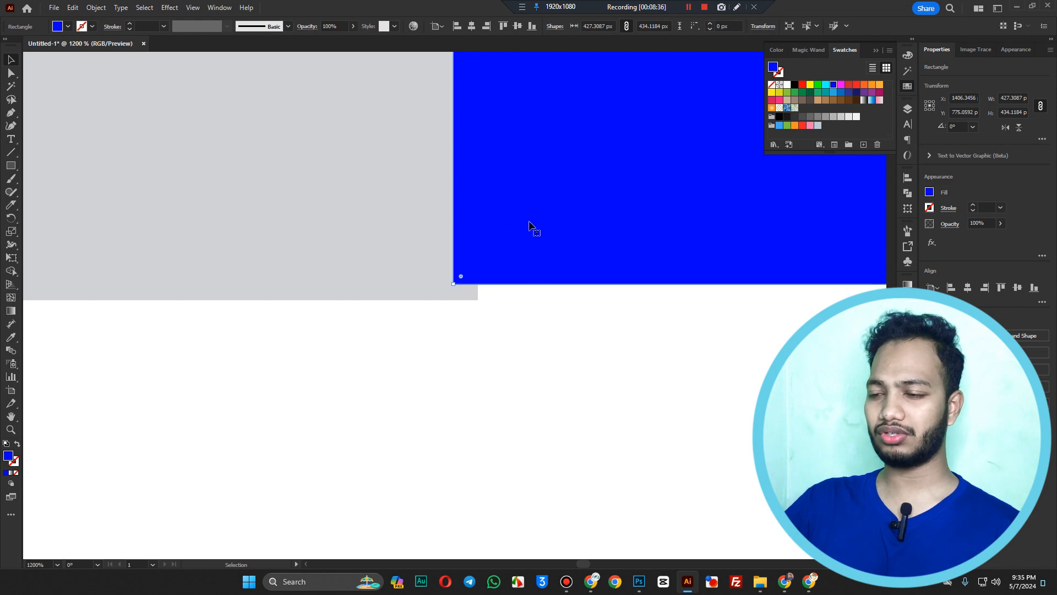
# Step: Turn off Snap to Grid and Snap to Point for the document
pyautogui.click(174, 8)
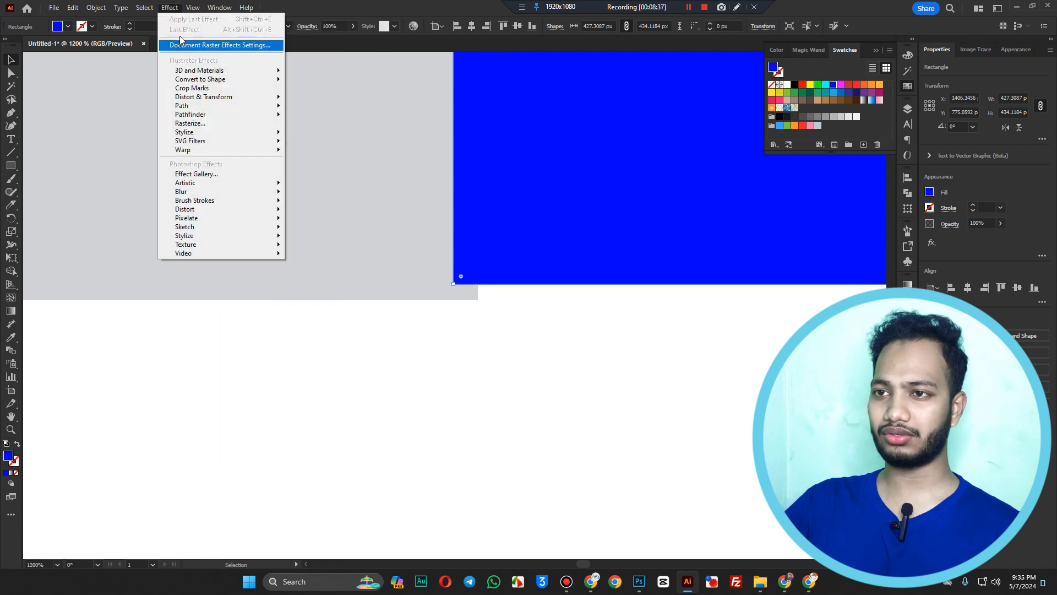
pyautogui.moveTo(194, 7)
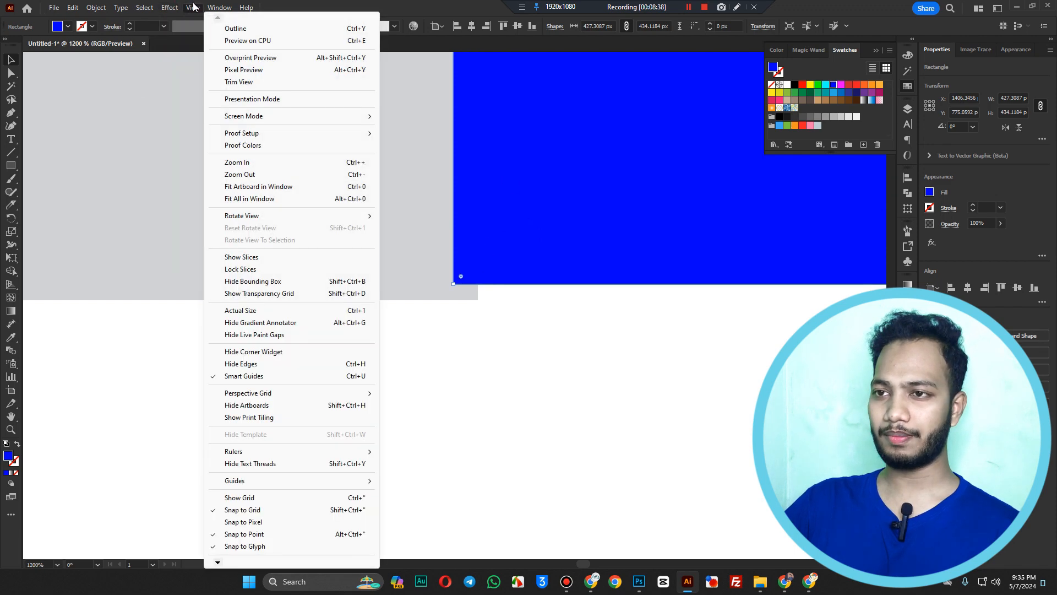
pyautogui.click(247, 509)
pyautogui.click(170, 8)
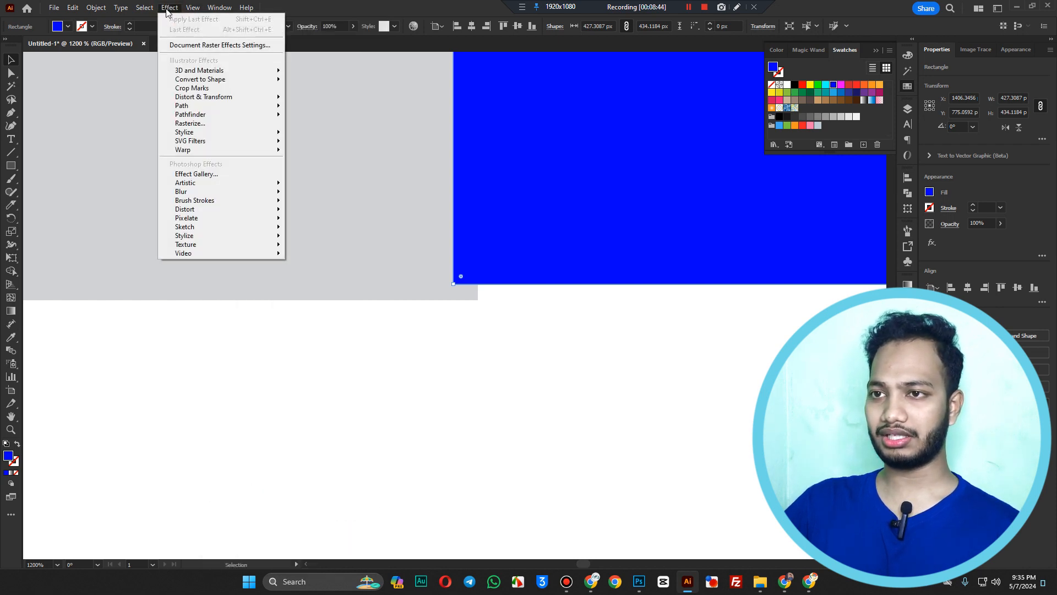
pyautogui.moveTo(189, 15)
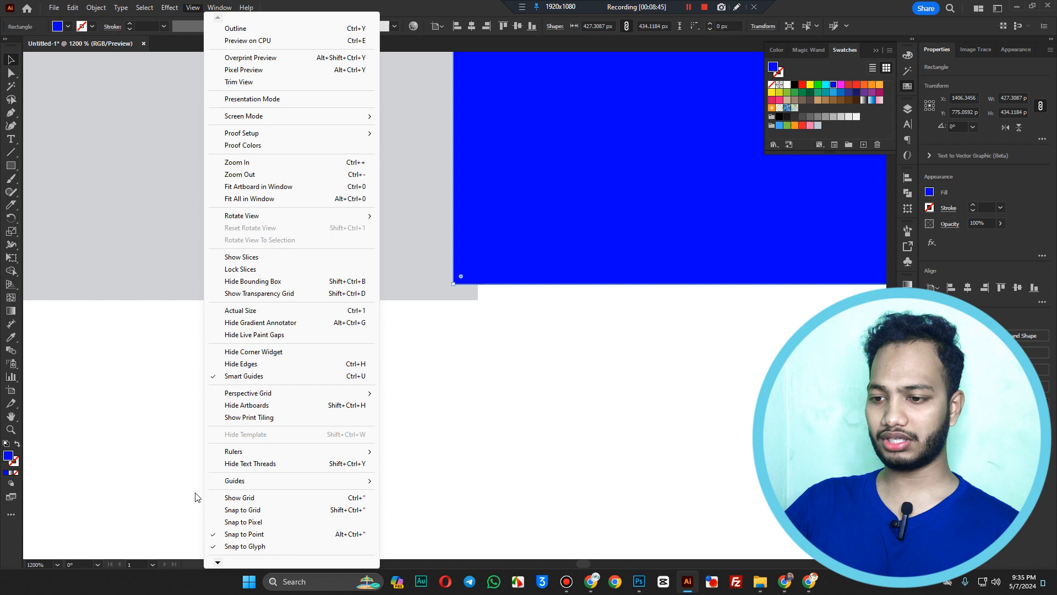
pyautogui.click(246, 534)
# Step: Move the blue rectangle down and clear of the grey one, shift the grey rectangle up toward it, and clear the selection
pyautogui.click(561, 354)
pyautogui.moveTo(472, 259); pyautogui.dragTo(551, 340)
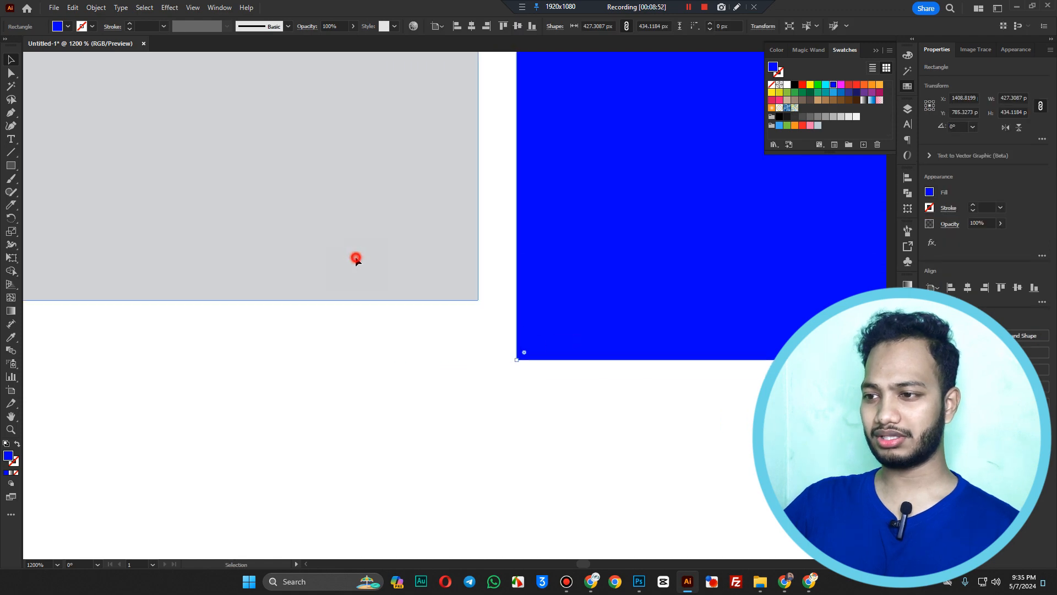
pyautogui.moveTo(354, 257); pyautogui.dragTo(402, 177)
pyautogui.click(427, 335)
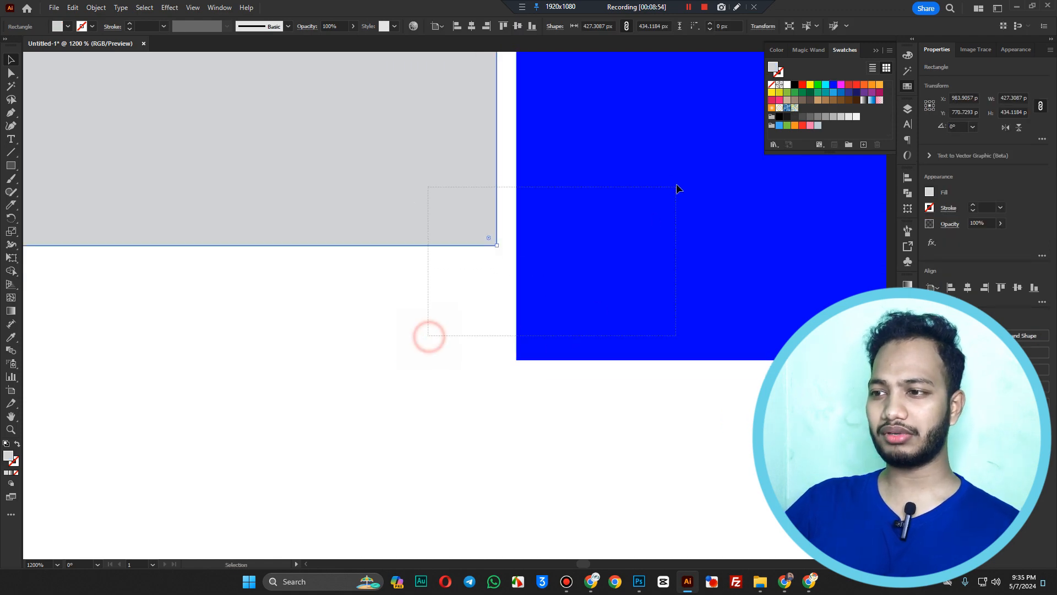
# Step: Open the Transparency panel and collapse it again
pyautogui.click(192, 8)
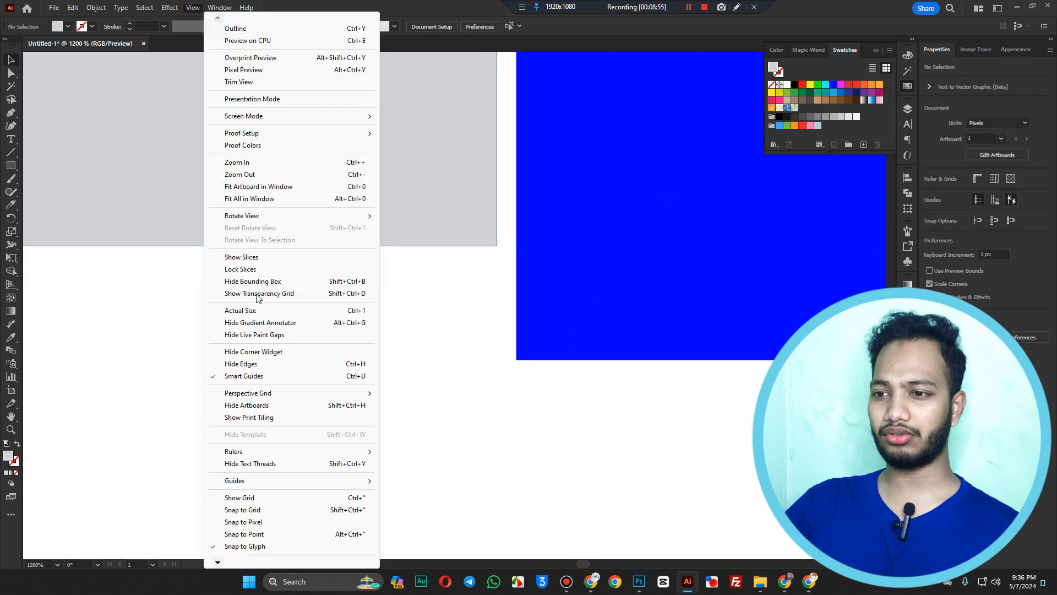
pyautogui.moveTo(246, 7)
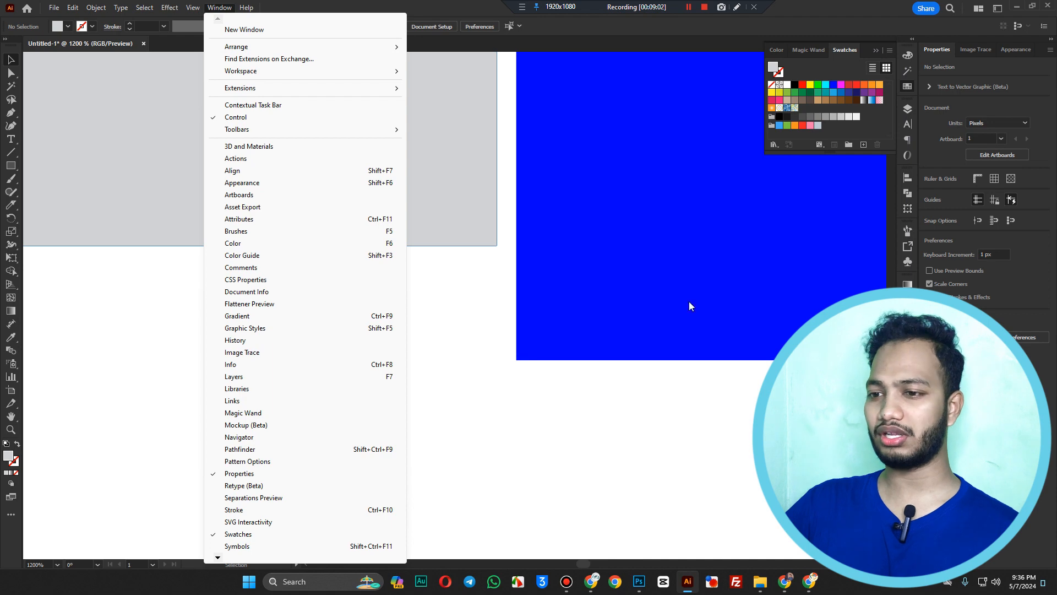
pyautogui.click(233, 558)
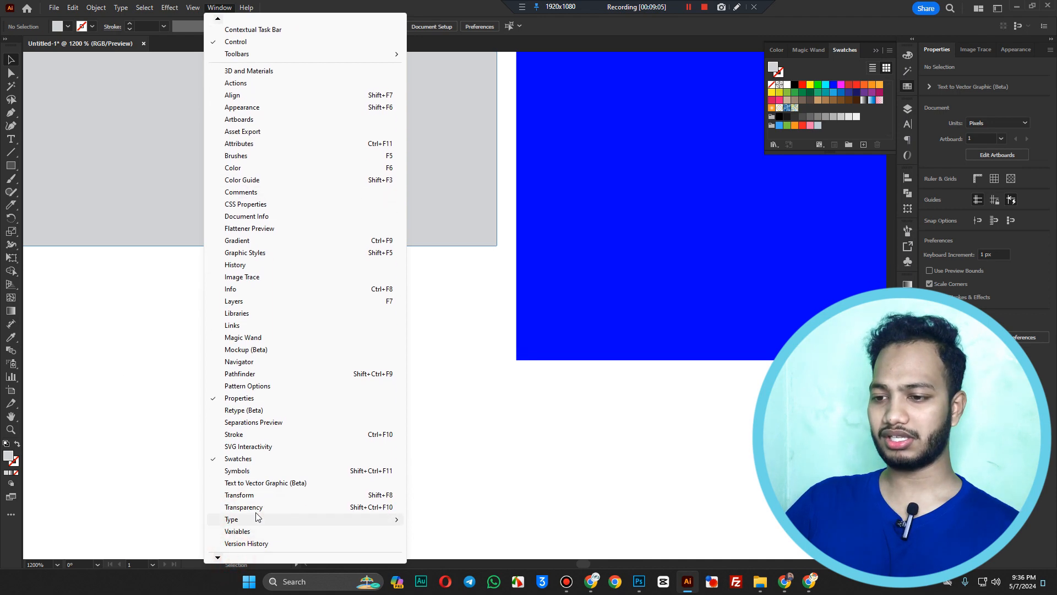
pyautogui.click(259, 503)
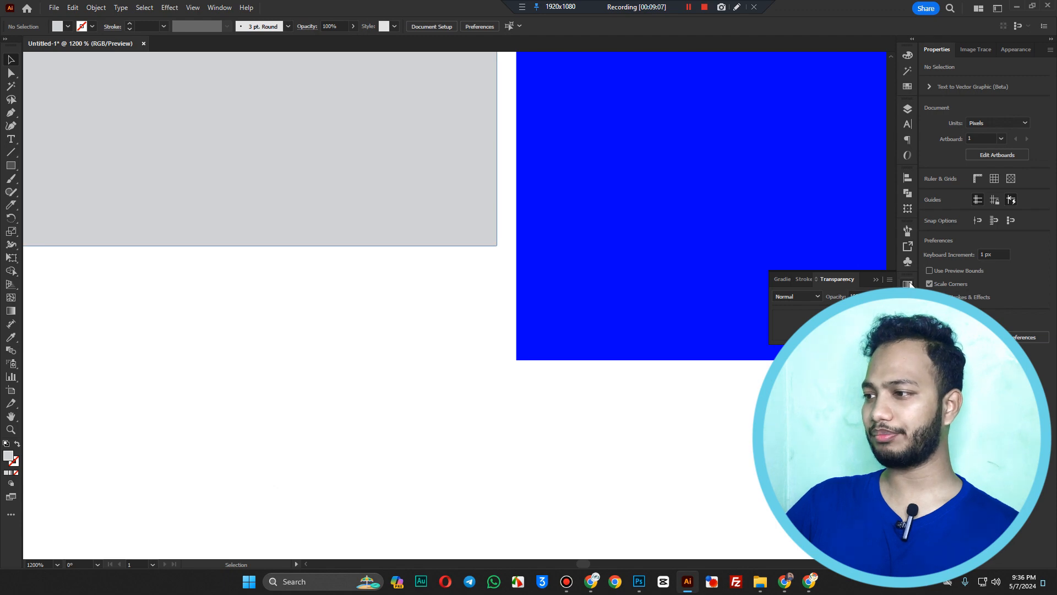
pyautogui.click(875, 279)
# Step: Show the Image Trace panel and return to the Properties panel
pyautogui.click(221, 9)
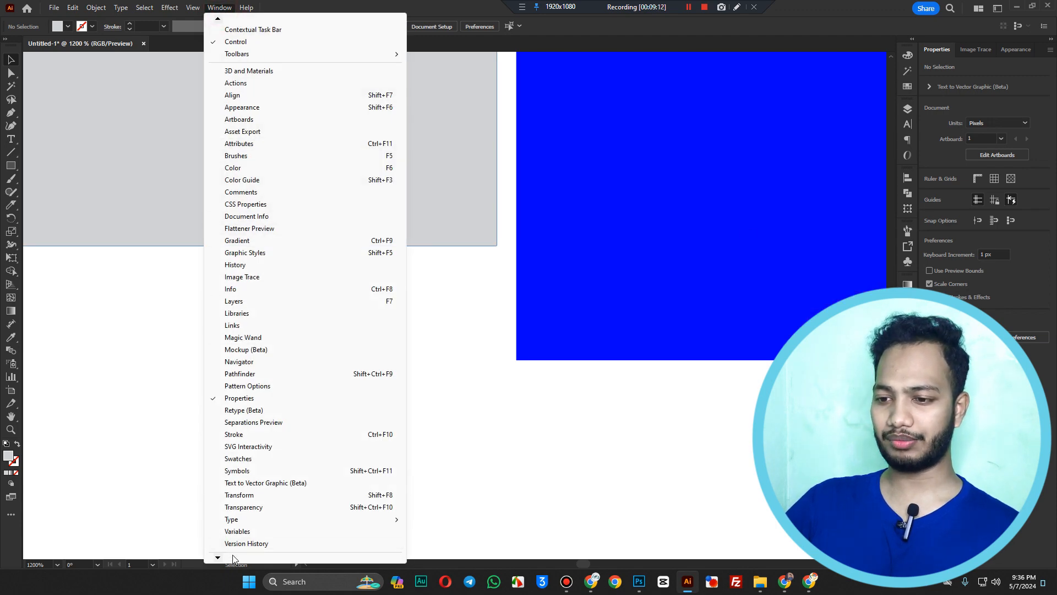
pyautogui.moveTo(218, 558)
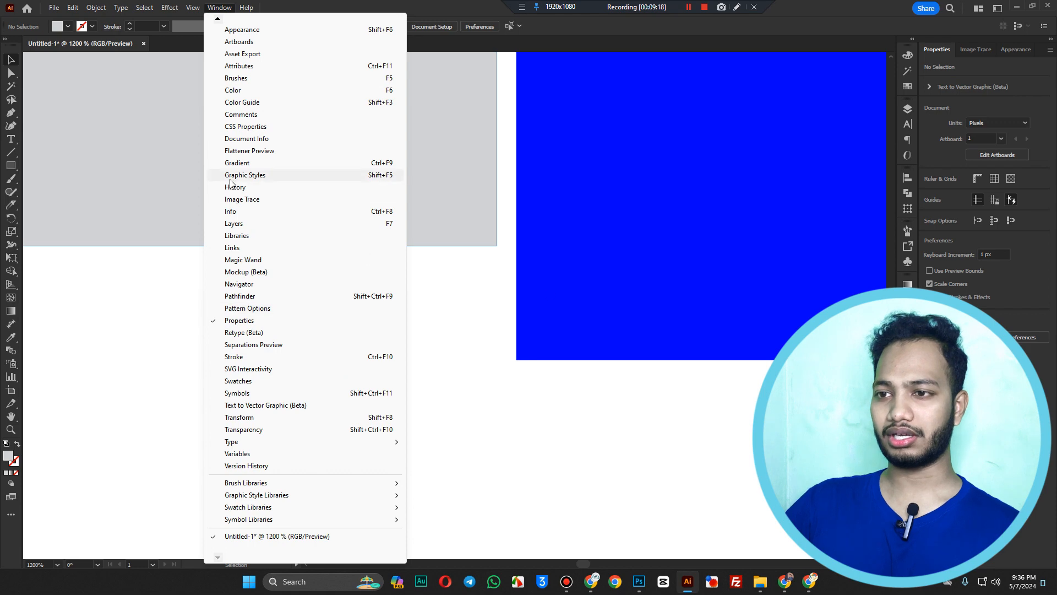
pyautogui.click(271, 198)
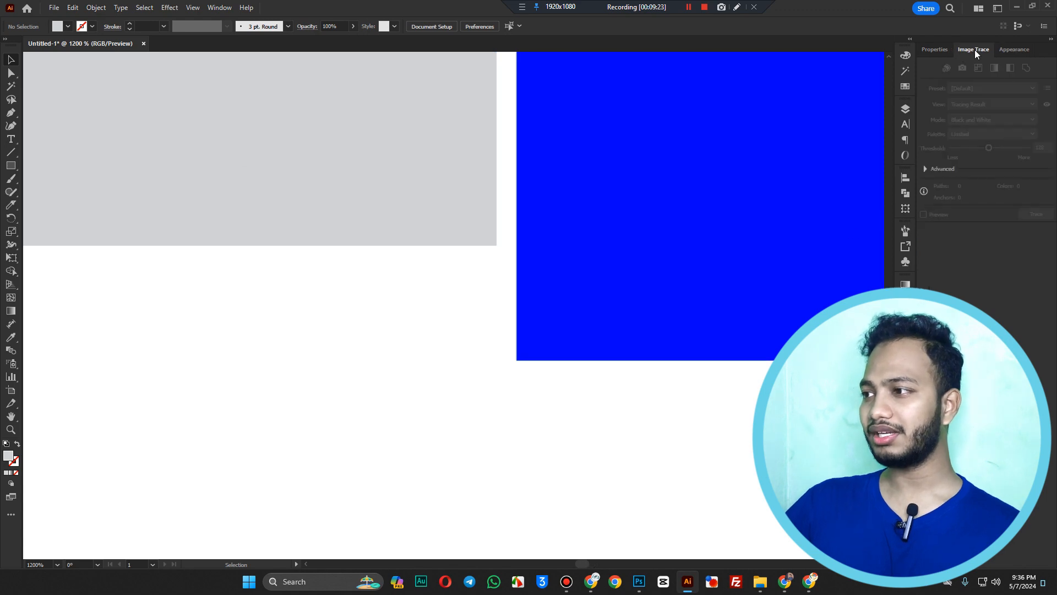
pyautogui.click(935, 49)
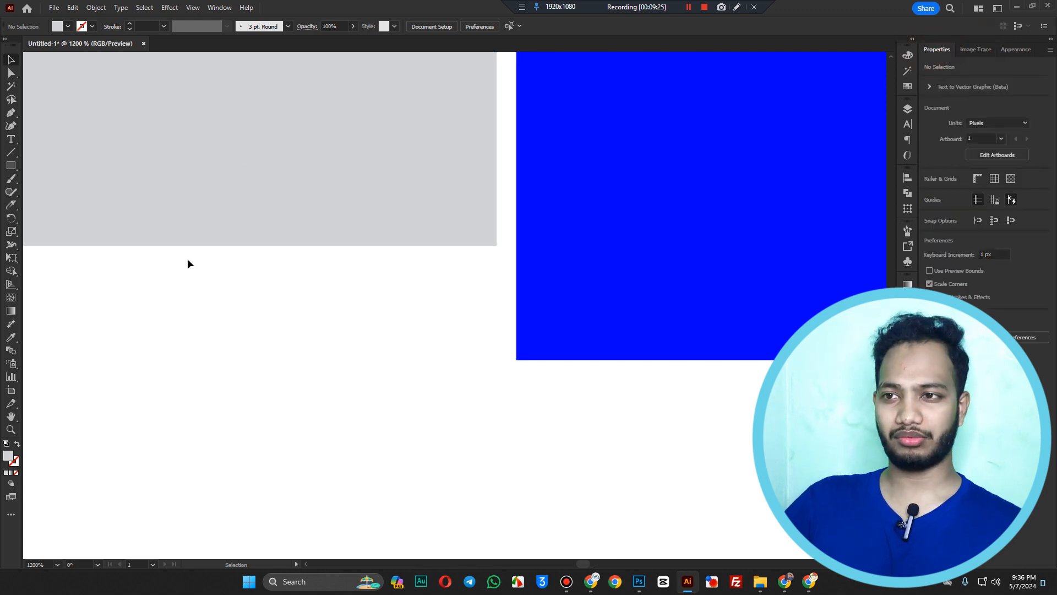
# Step: Hide the Control bar and show it again
pyautogui.click(220, 9)
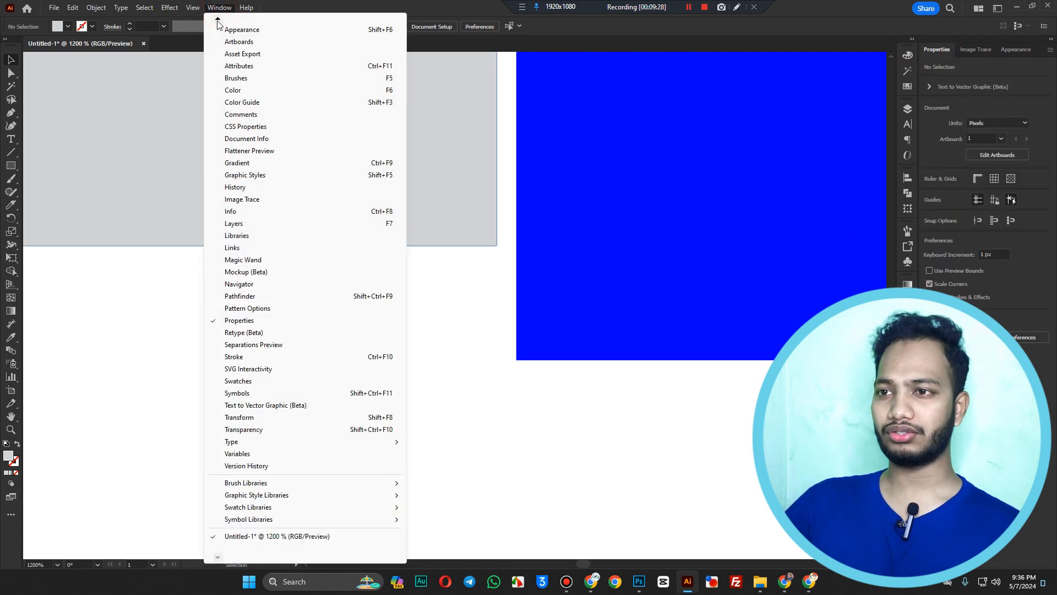
pyautogui.click(218, 19)
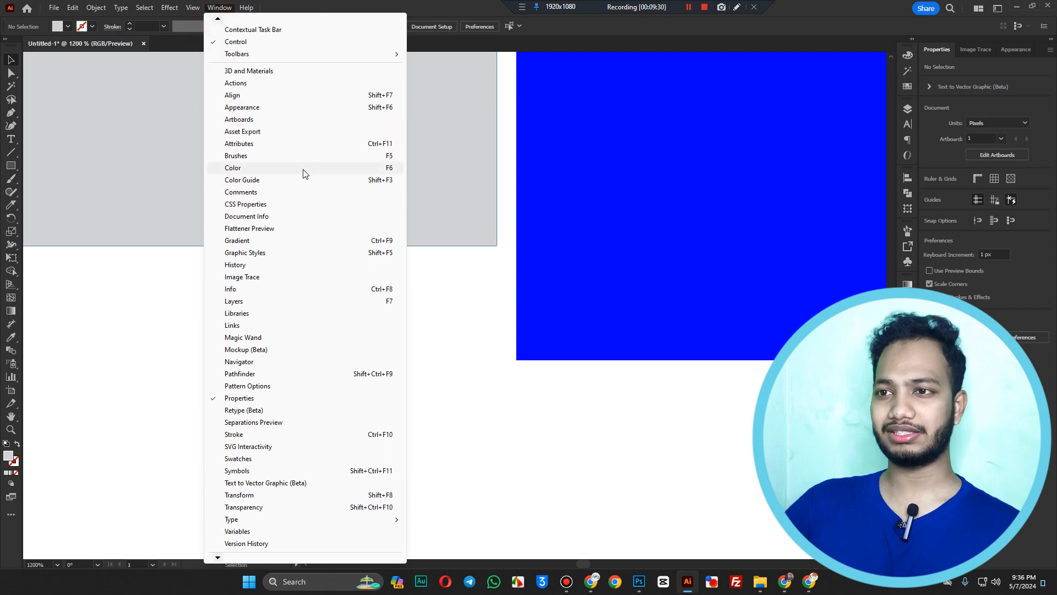
pyautogui.click(218, 20)
pyautogui.click(218, 19)
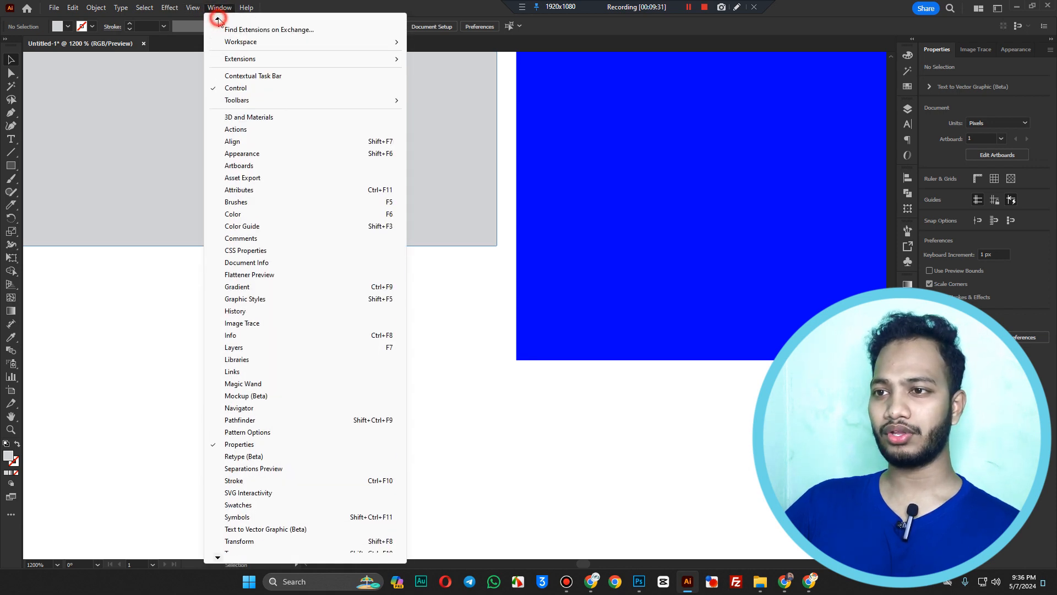
pyautogui.click(218, 19)
pyautogui.click(236, 101)
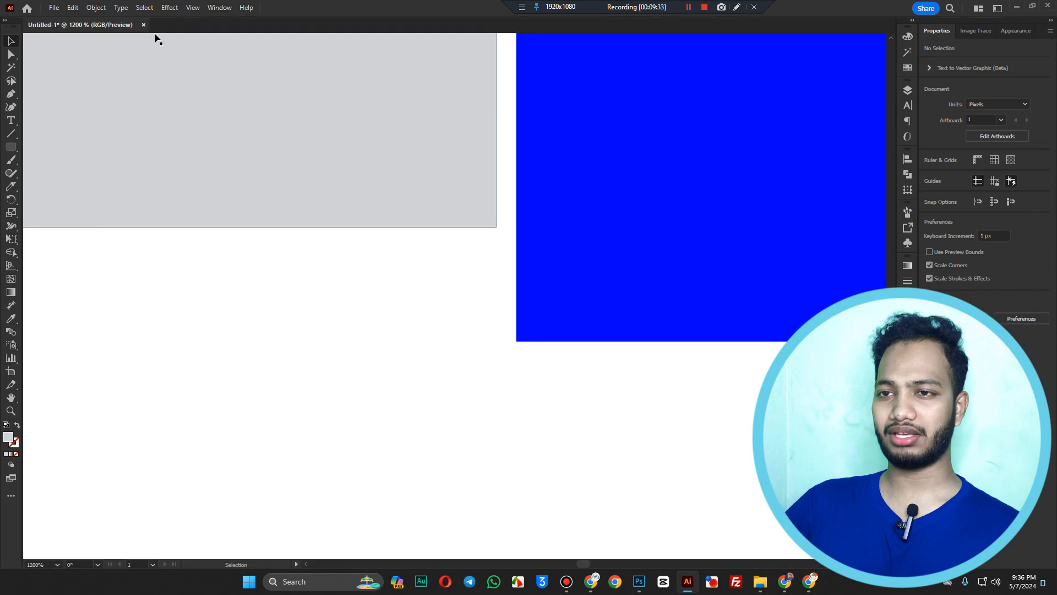
pyautogui.click(220, 8)
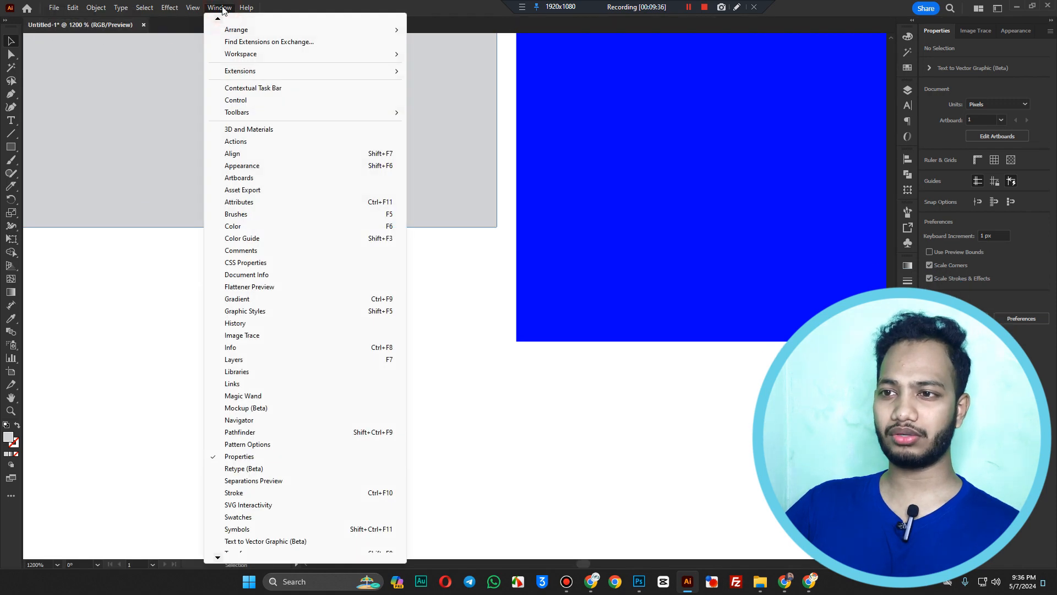
pyautogui.click(261, 102)
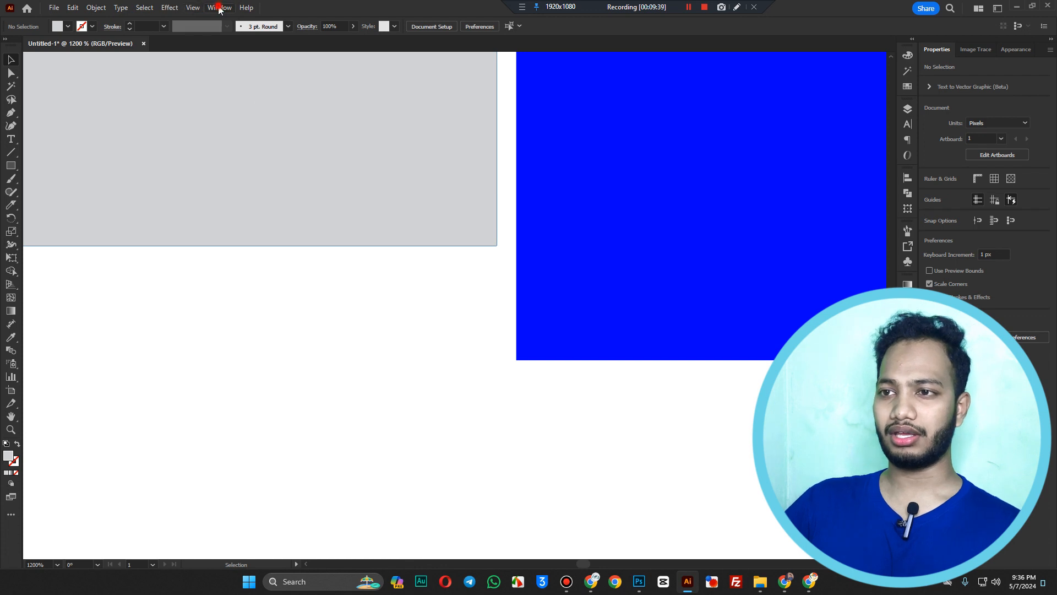
# Step: Try repositioning the Properties panel within its group and undo the grey rectangle's last move
pyautogui.click(220, 7)
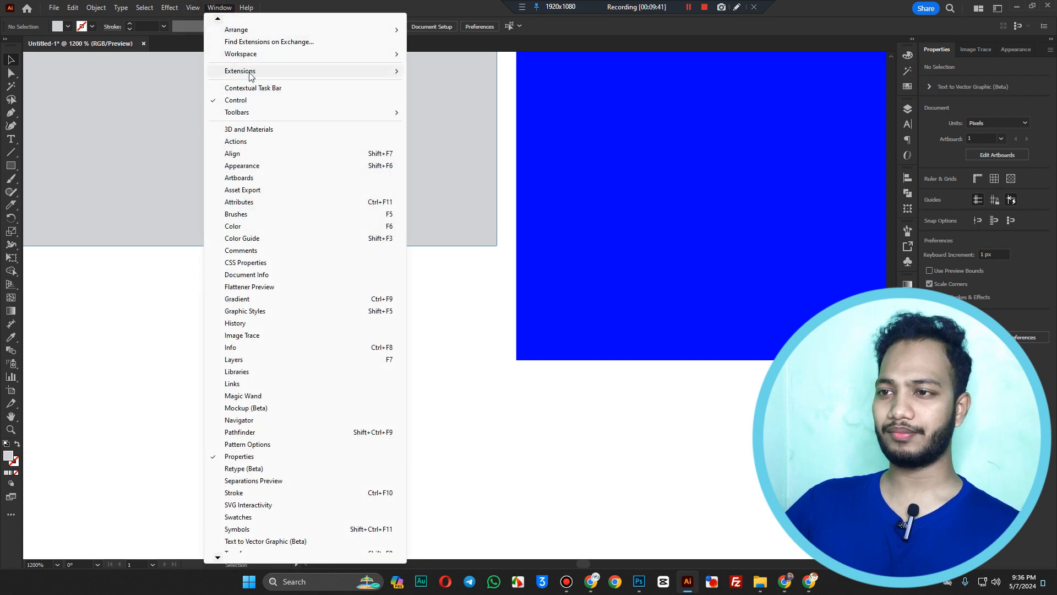
pyautogui.click(946, 49)
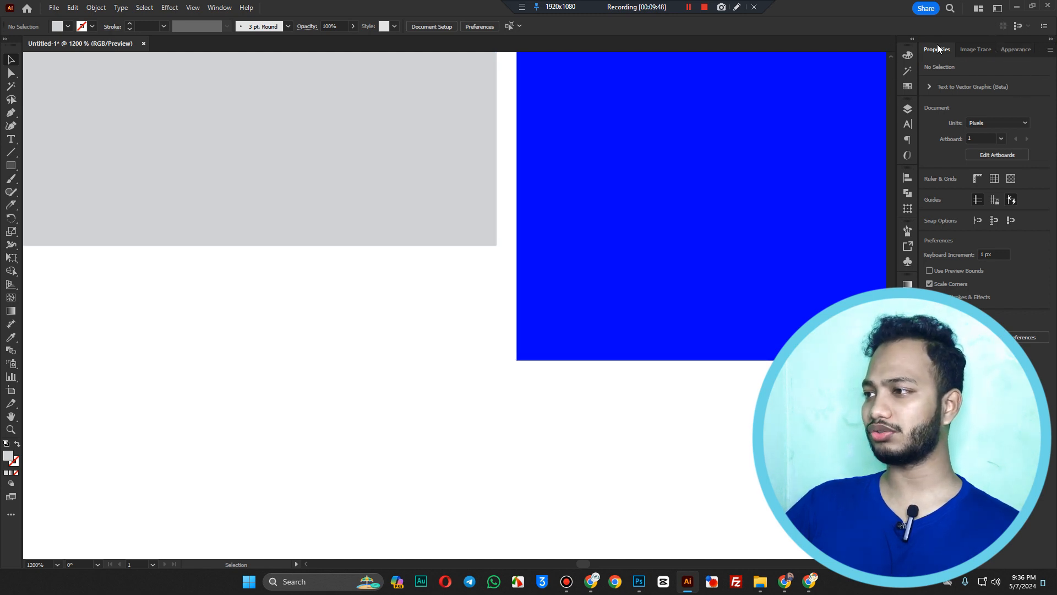
pyautogui.moveTo(938, 46); pyautogui.dragTo(980, 48)
pyautogui.hotkey('ctrl', 'z')
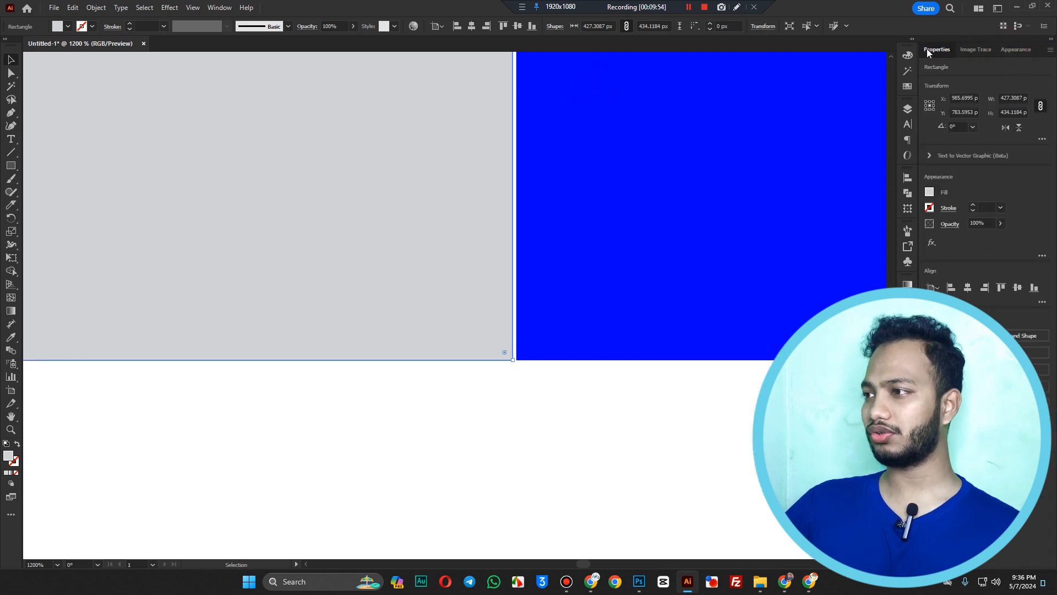
# Step: Reset the Essentials Classic workspace
pyautogui.click(220, 7)
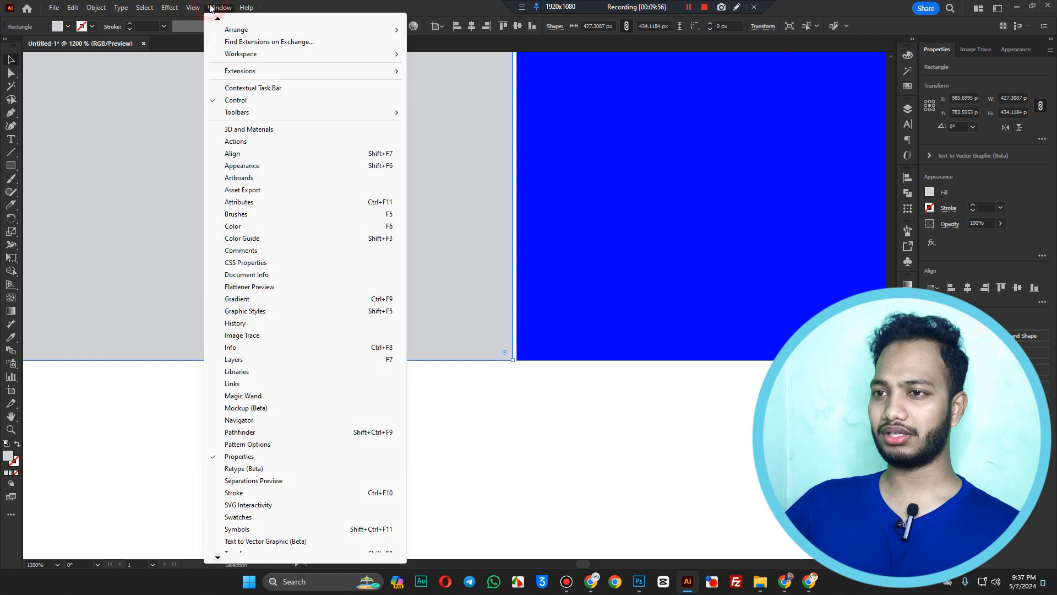
pyautogui.moveTo(243, 57)
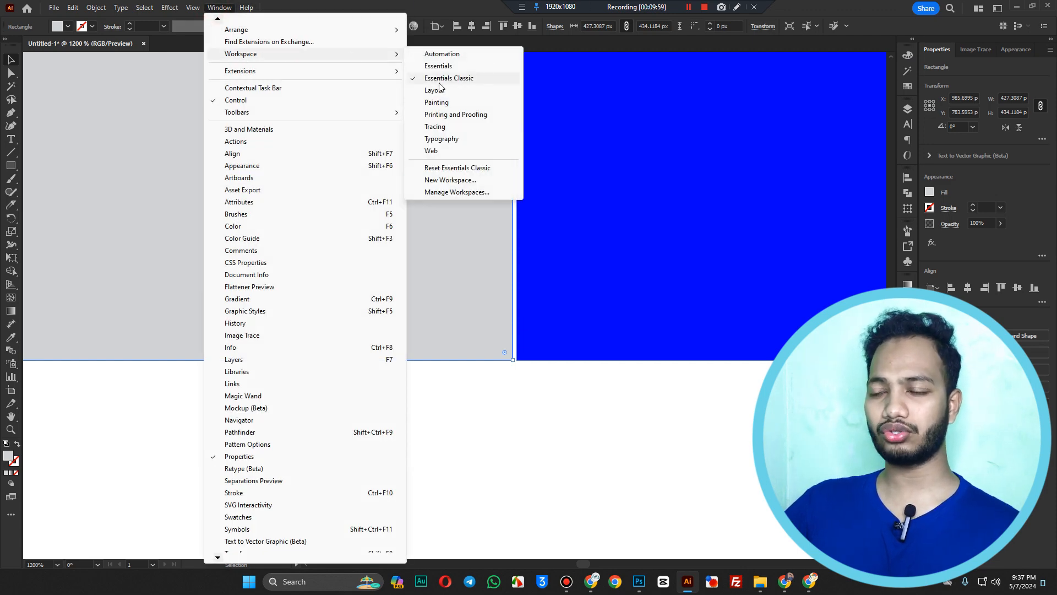
pyautogui.click(495, 172)
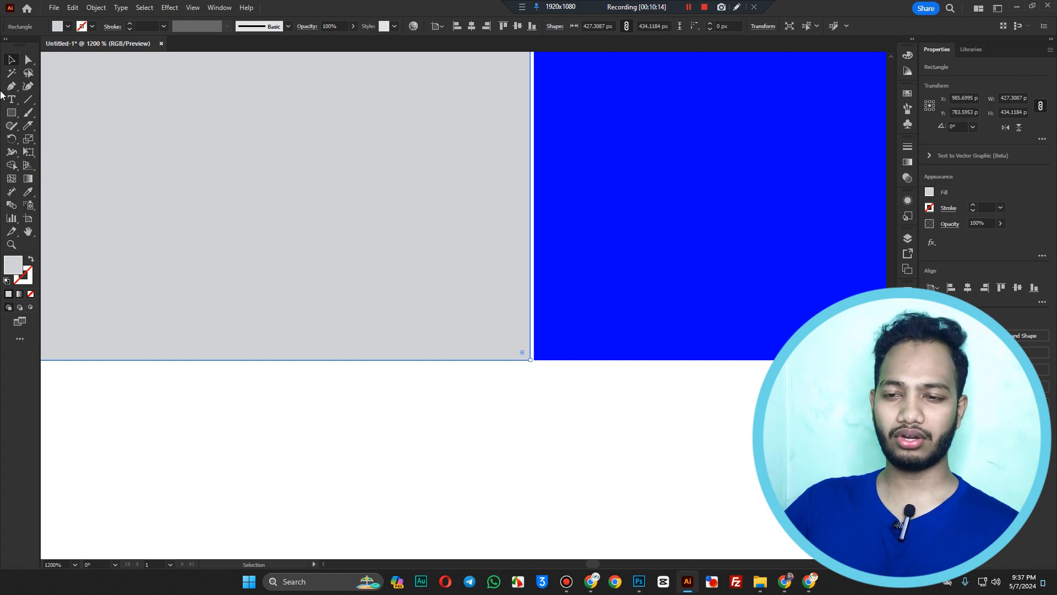
# Step: Switch the toolbar to the Basic tool set and expand it to two columns
pyautogui.click(21, 340)
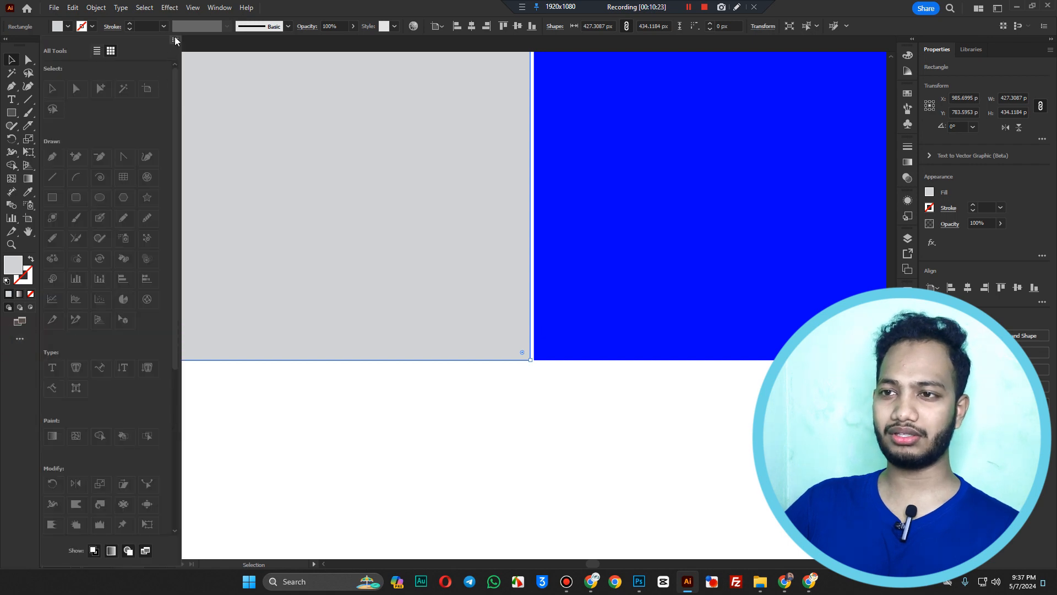
pyautogui.click(175, 40)
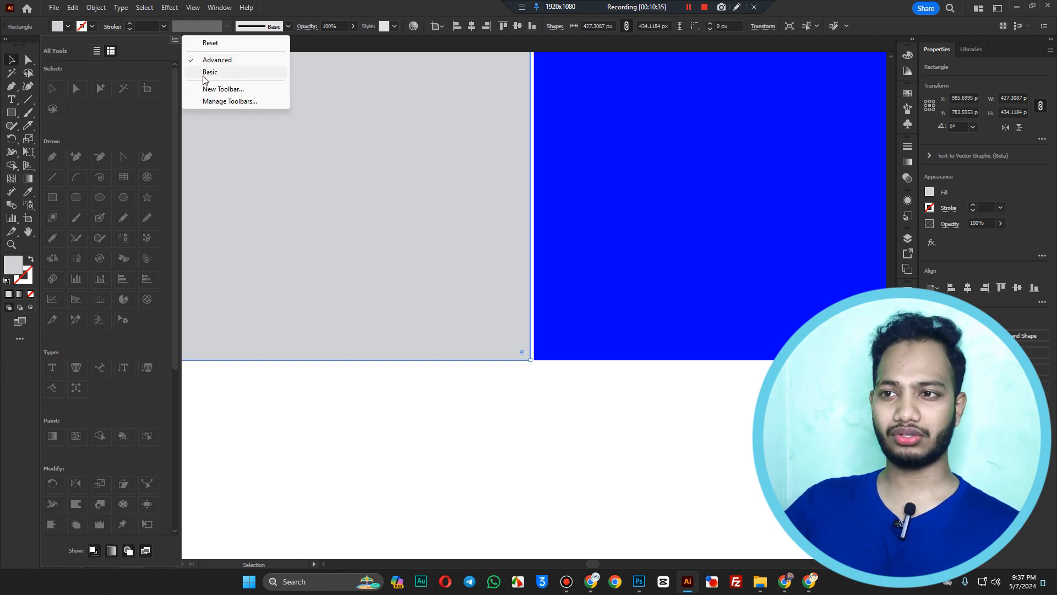
pyautogui.click(224, 73)
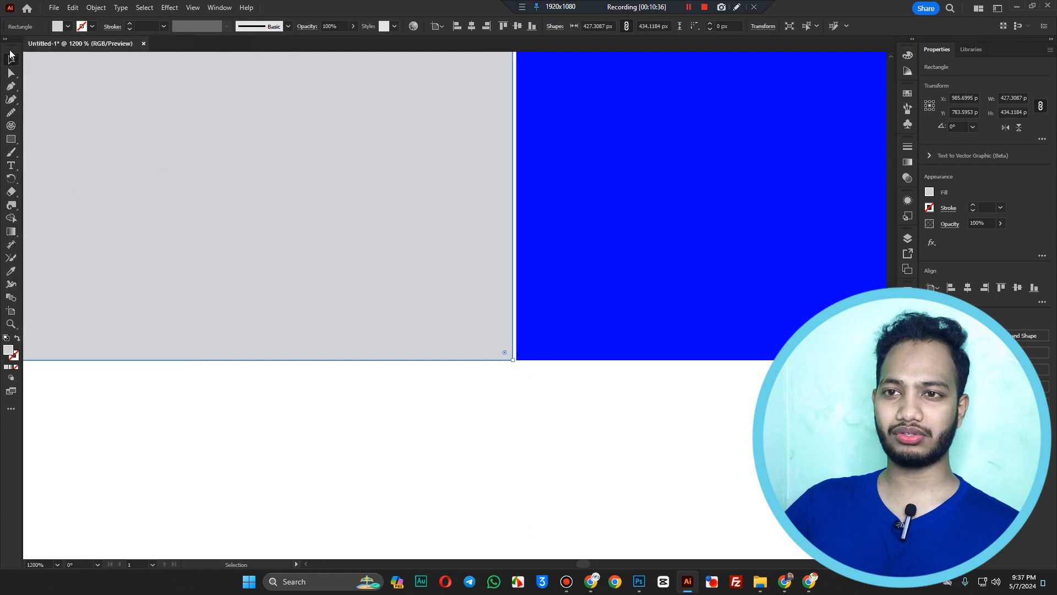
pyautogui.click(5, 39)
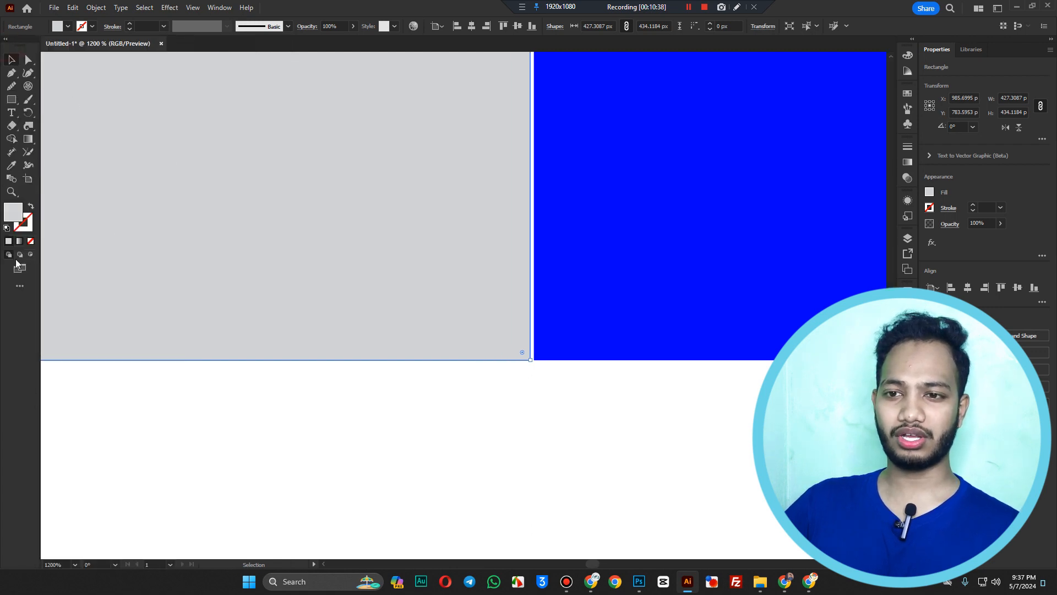
# Step: Add the Add Anchor Point tool to the toolbar's Pen tool group and display the tools in that group
pyautogui.click(19, 285)
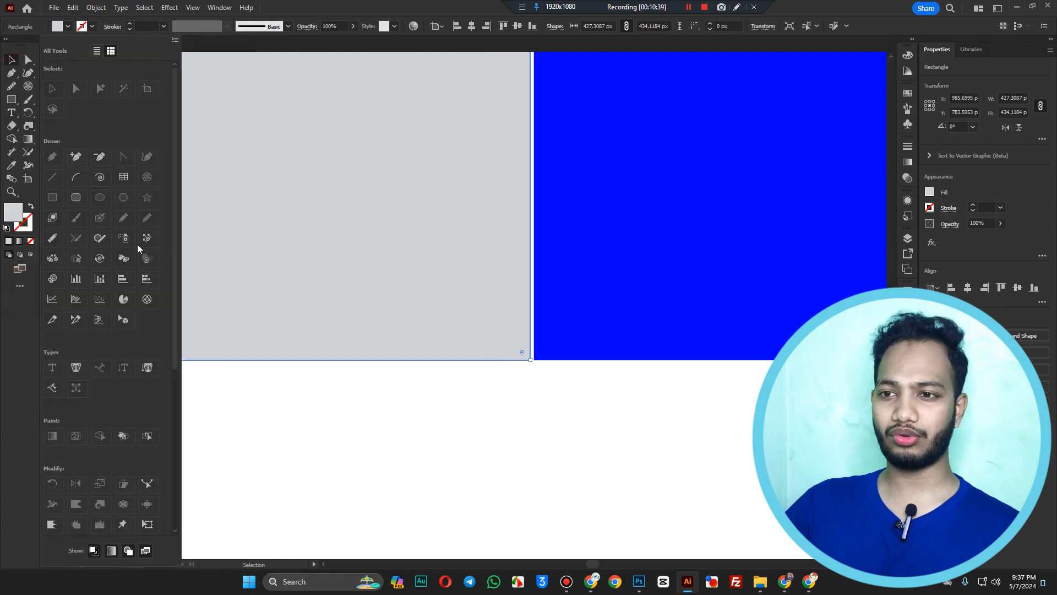
pyautogui.click(75, 159)
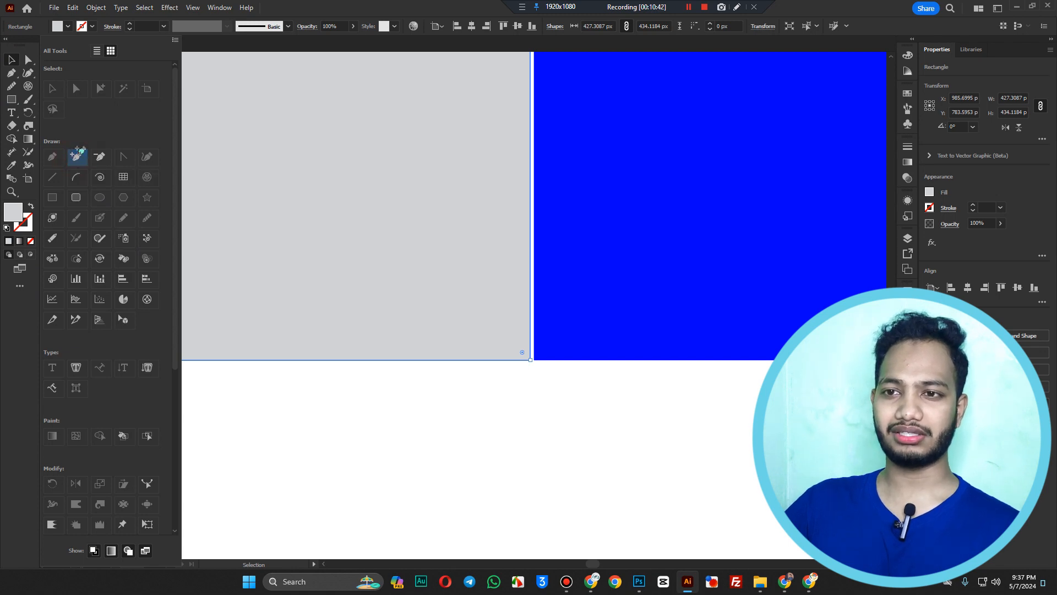
pyautogui.moveTo(81, 140); pyautogui.dragTo(12, 75)
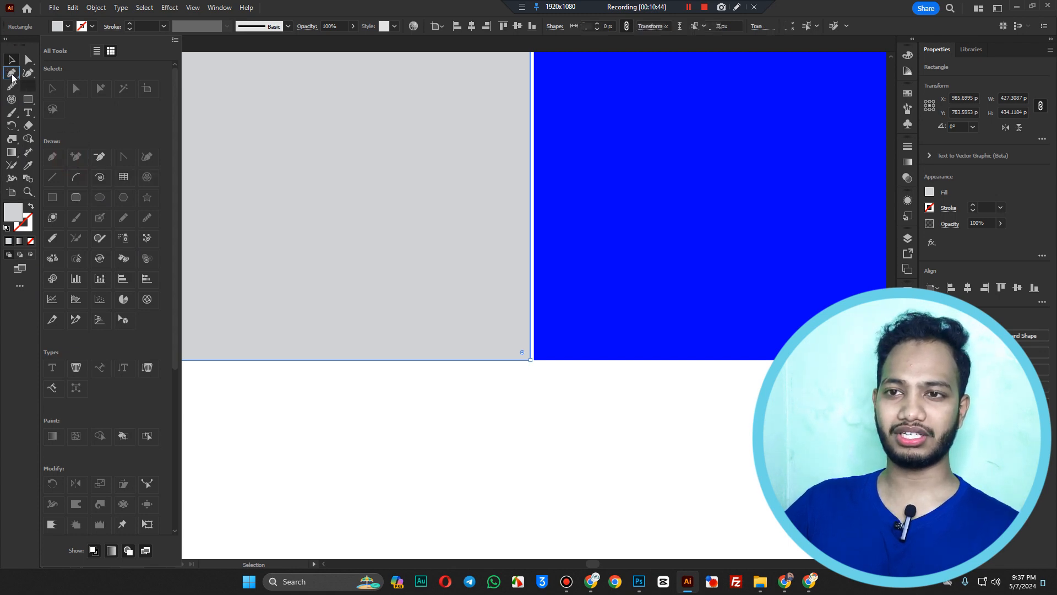
pyautogui.click(17, 285)
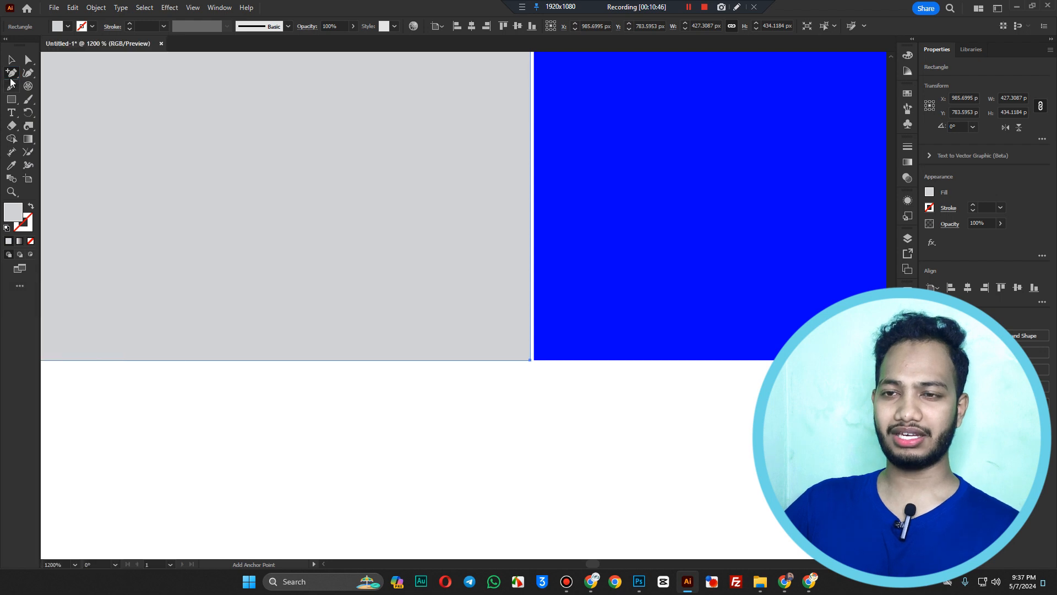
pyautogui.click(11, 76)
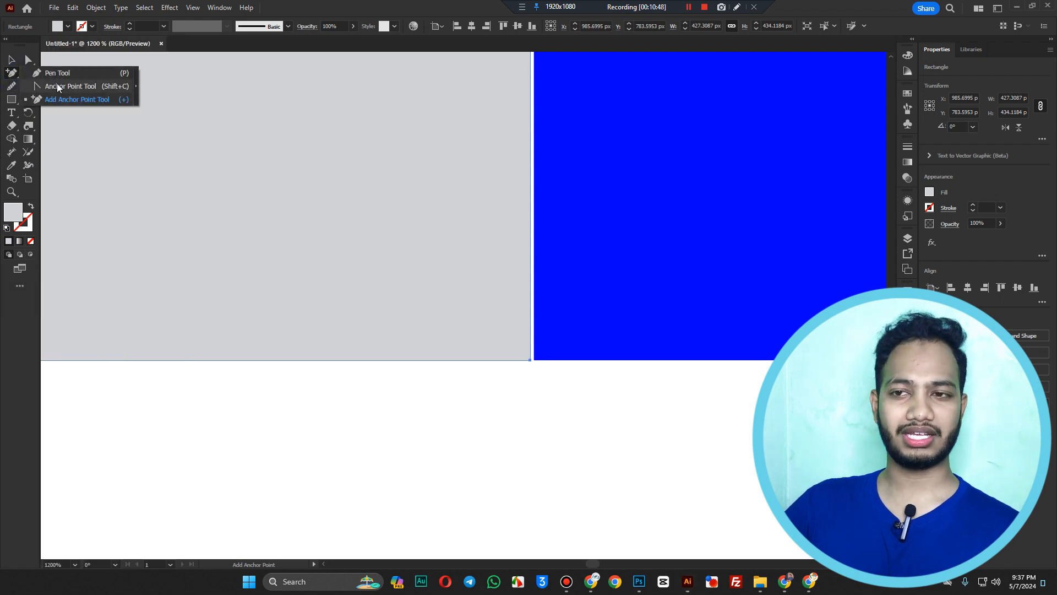
# Step: Remove the Polar Grid tool from the toolbar and dismiss its options without drawing a grid
pyautogui.click(19, 285)
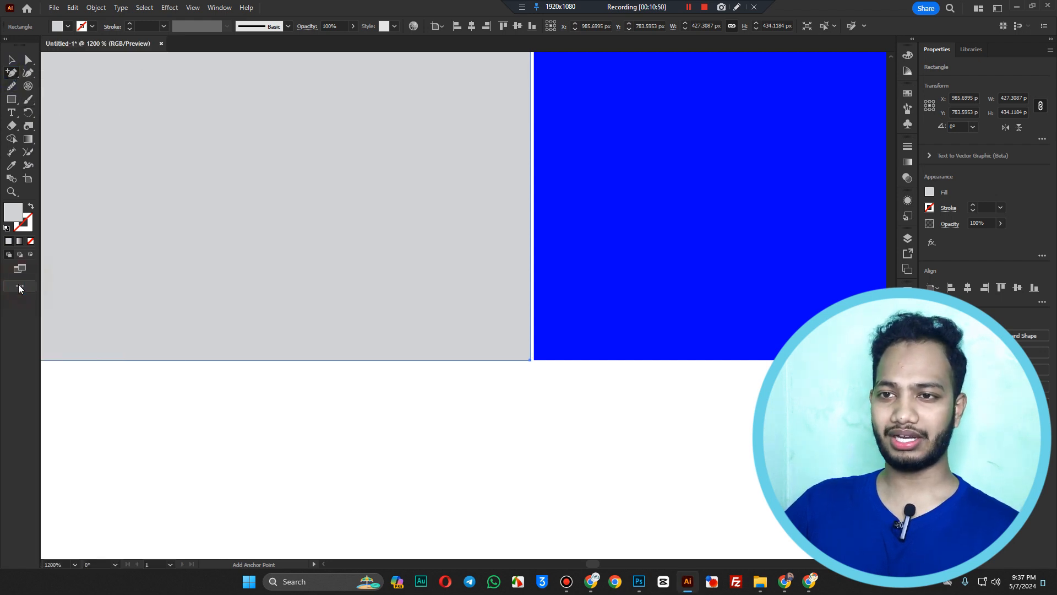
pyautogui.click(19, 285)
pyautogui.click(28, 87)
pyautogui.moveTo(28, 86); pyautogui.dragTo(92, 123)
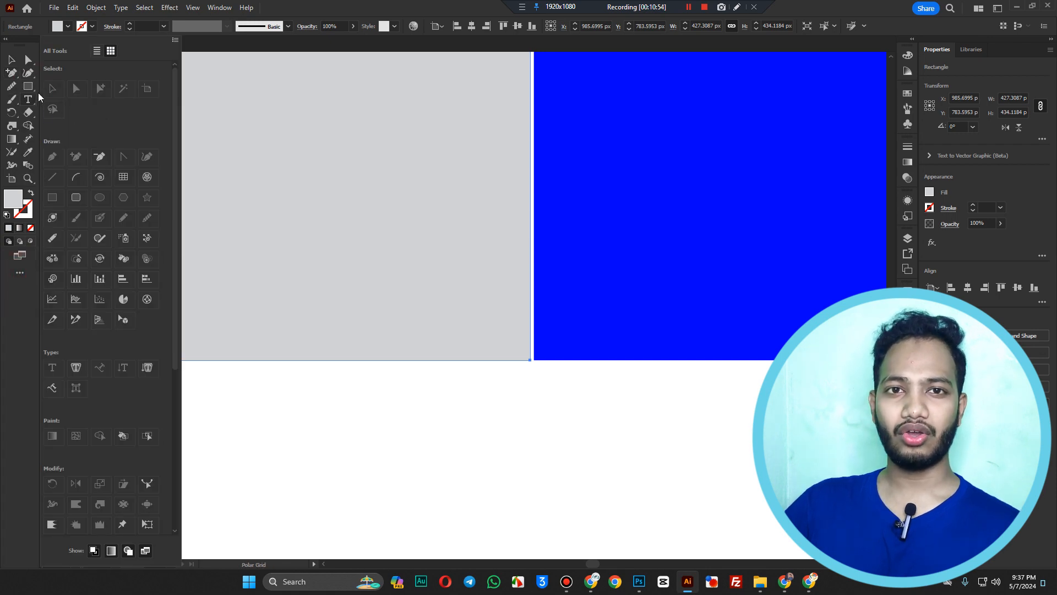
pyautogui.click(3, 327)
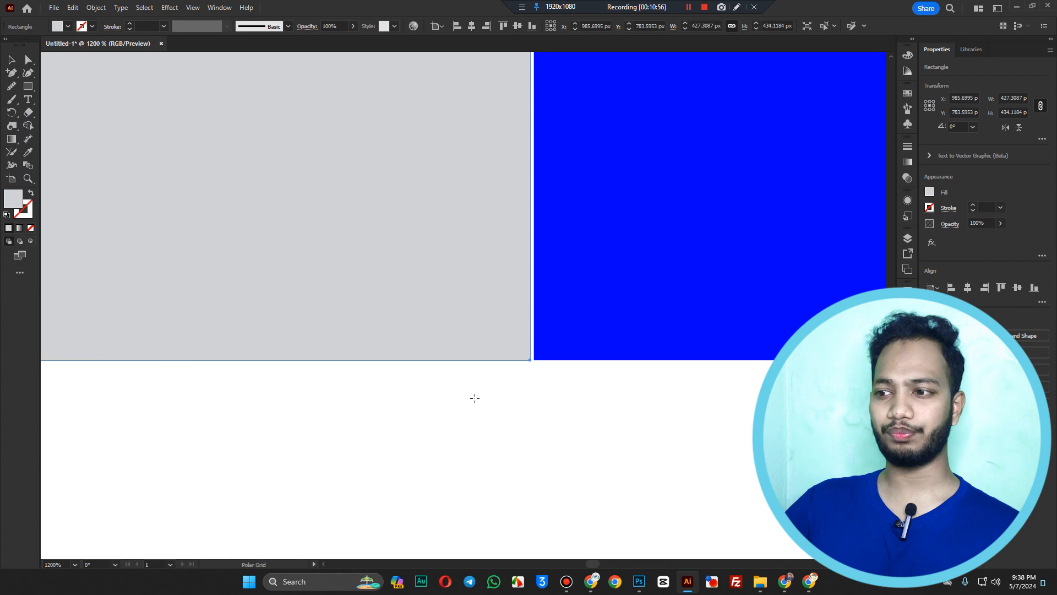
pyautogui.click(556, 458)
pyautogui.click(740, 369)
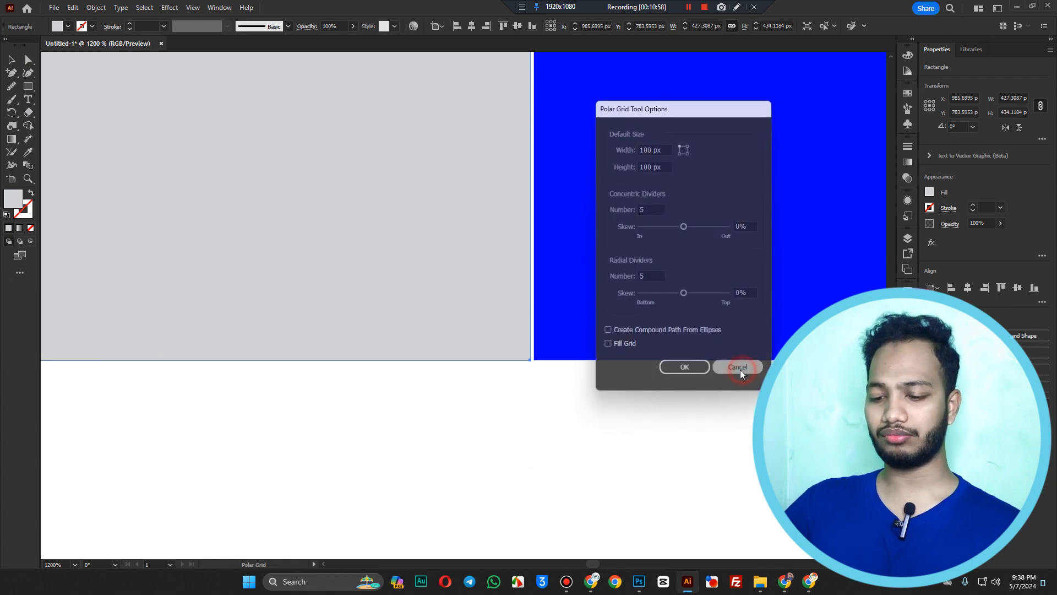
# Step: Deselect the grey rectangle and move the blue rectangle up and away from it, to about X 1477 px, Y 567 px
pyautogui.press('v')
pyautogui.click(628, 427)
pyautogui.moveTo(692, 410); pyautogui.dragTo(319, 382)
pyautogui.moveTo(677, 365); pyautogui.dragTo(502, 335)
pyautogui.moveTo(587, 367); pyautogui.dragTo(542, 364)
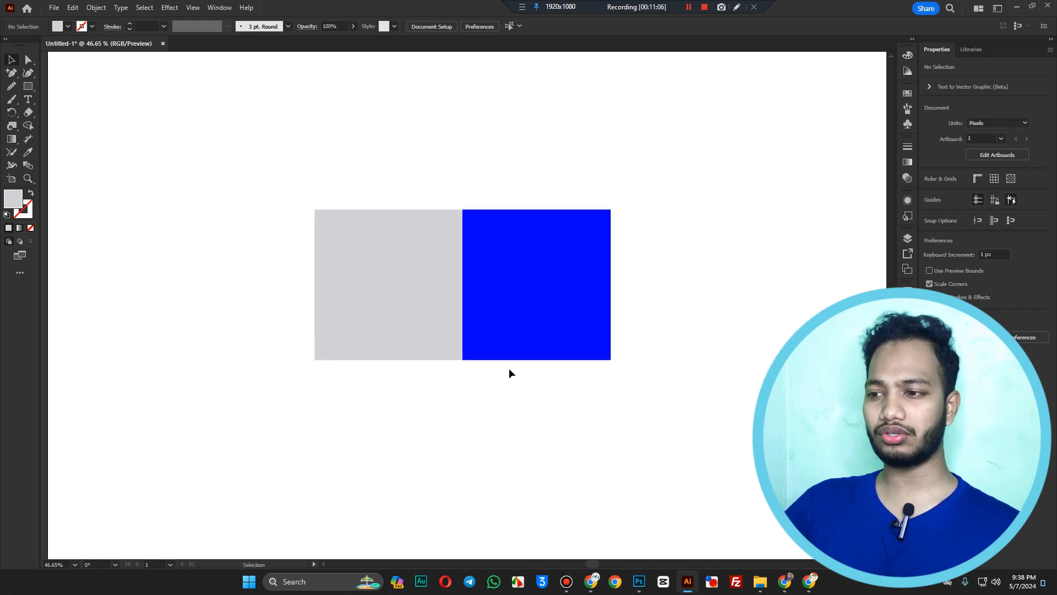
pyautogui.moveTo(505, 338); pyautogui.dragTo(519, 312)
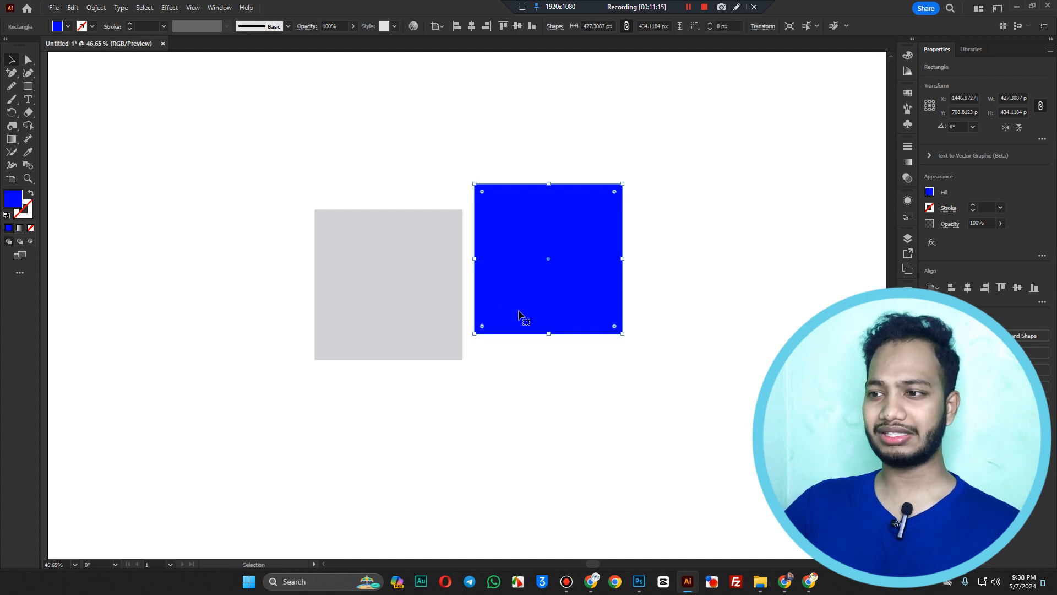
pyautogui.moveTo(519, 314); pyautogui.dragTo(533, 265)
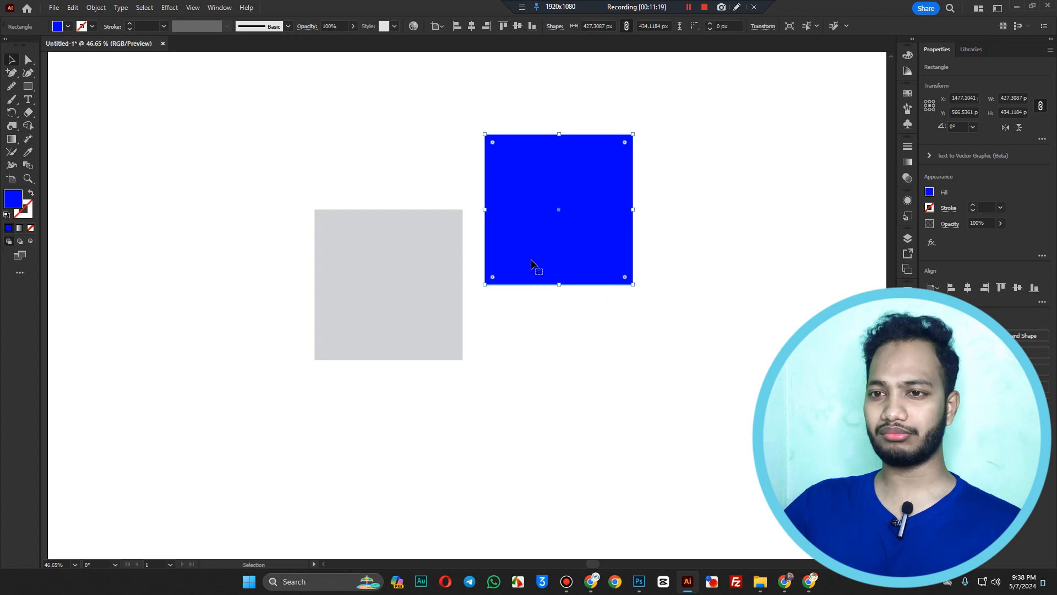